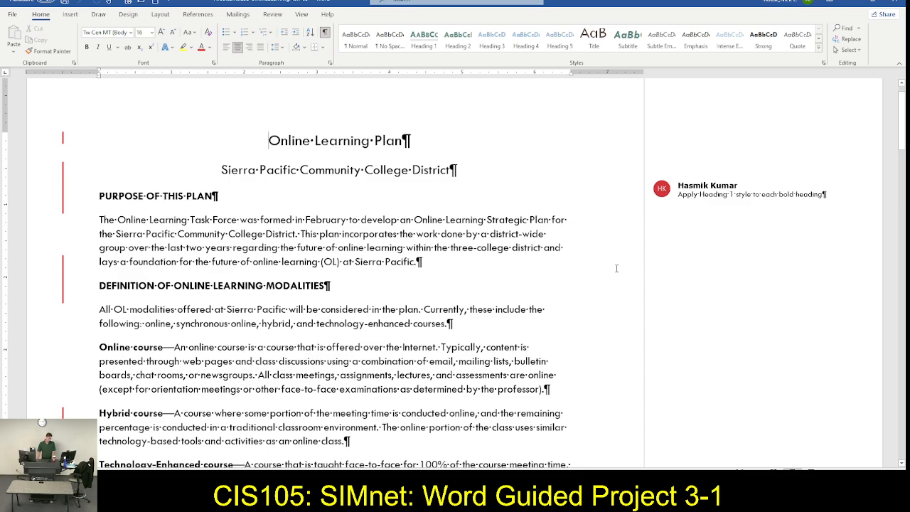
Switch to the SIMnet project page in Chrome and mark instruction steps 1 and 2 as completed.
key("alt+Tab")
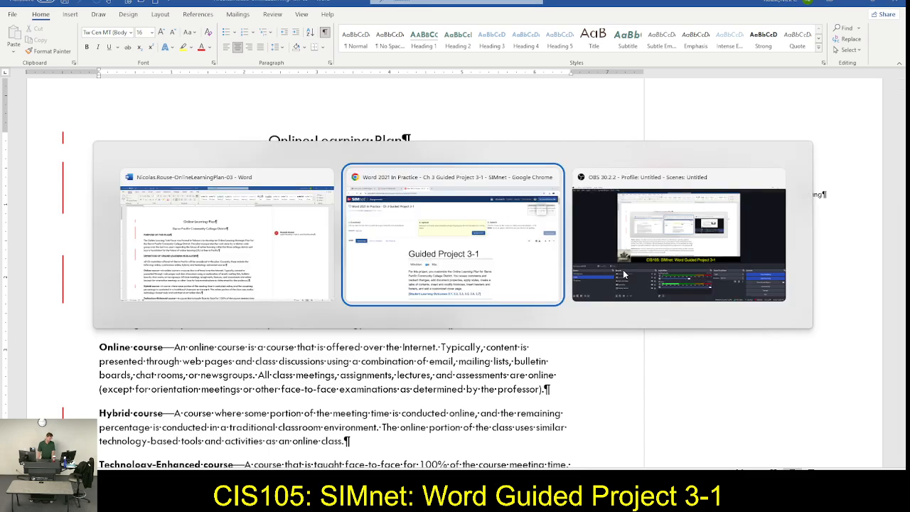
scroll(644, 324, "down", 2)
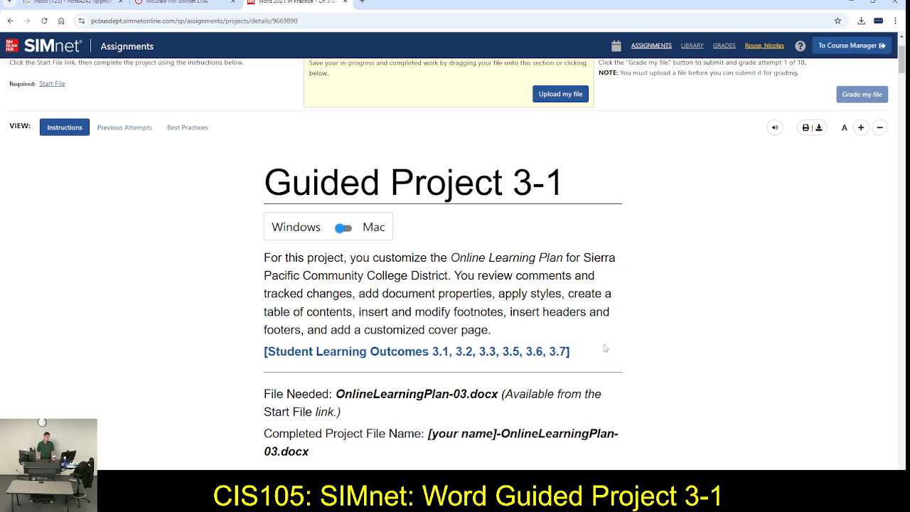
scroll(604, 362, "down", 2)
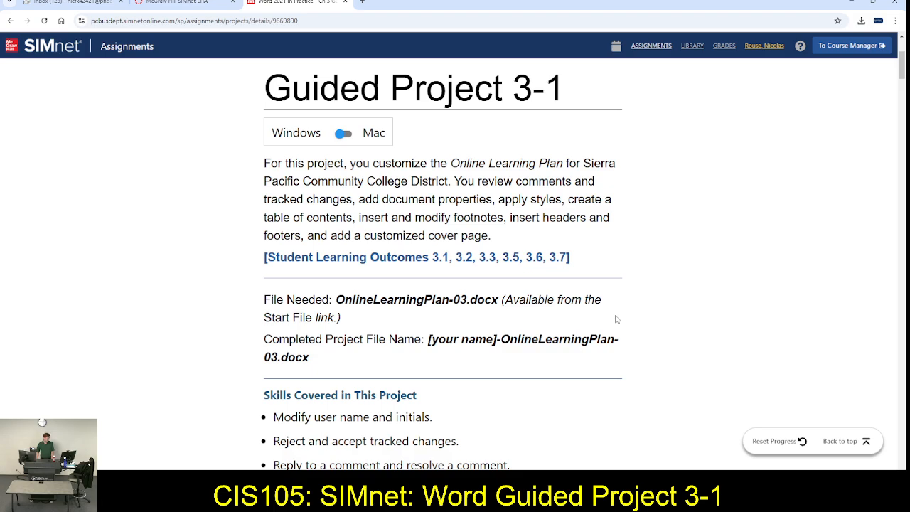
scroll(610, 324, "down", 10)
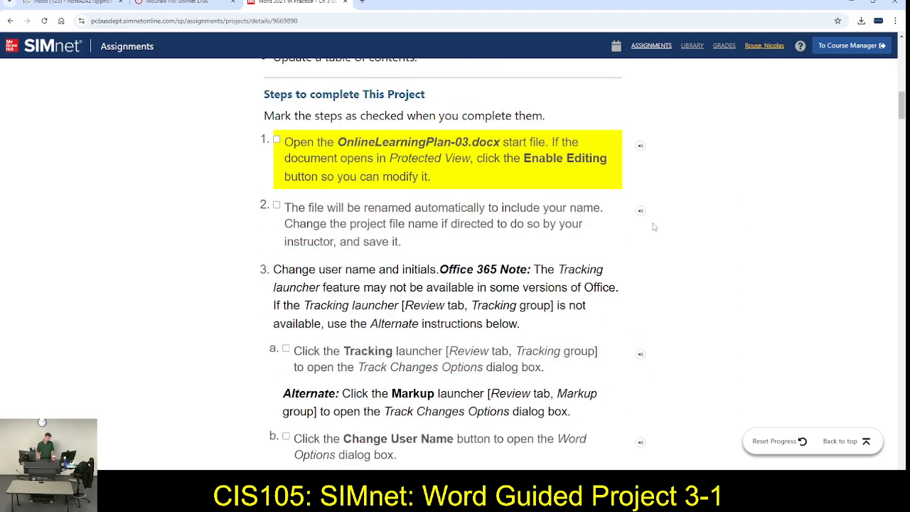
left_click(276, 139)
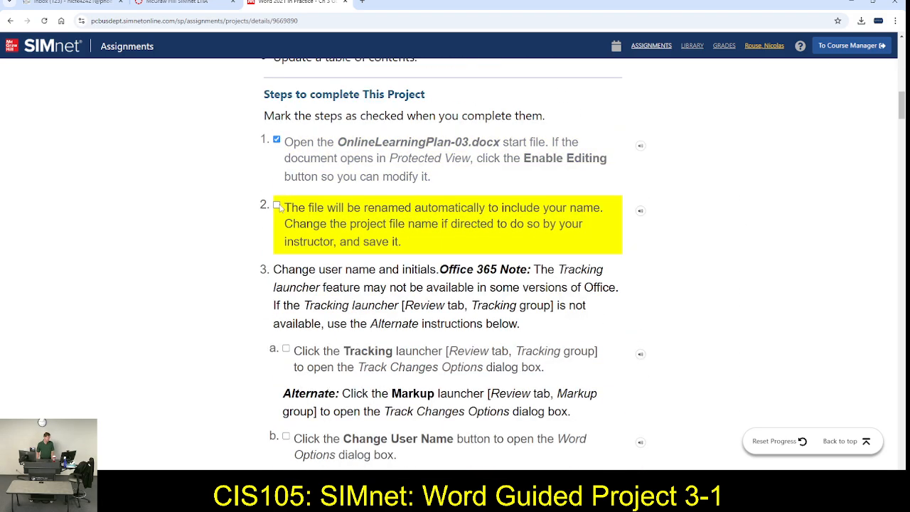
left_click(482, 242)
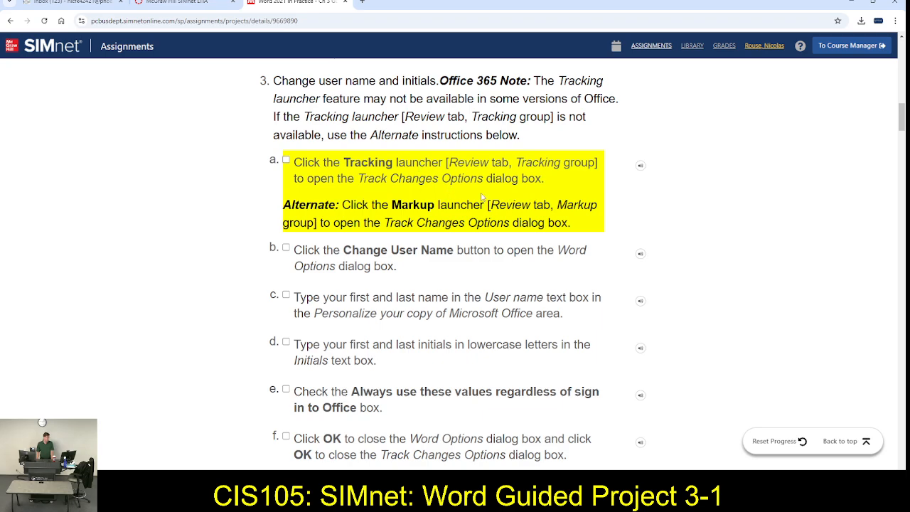
Switch to the Online Learning Plan document in Word and open the Track Changes Options.
key("alt+Tab")
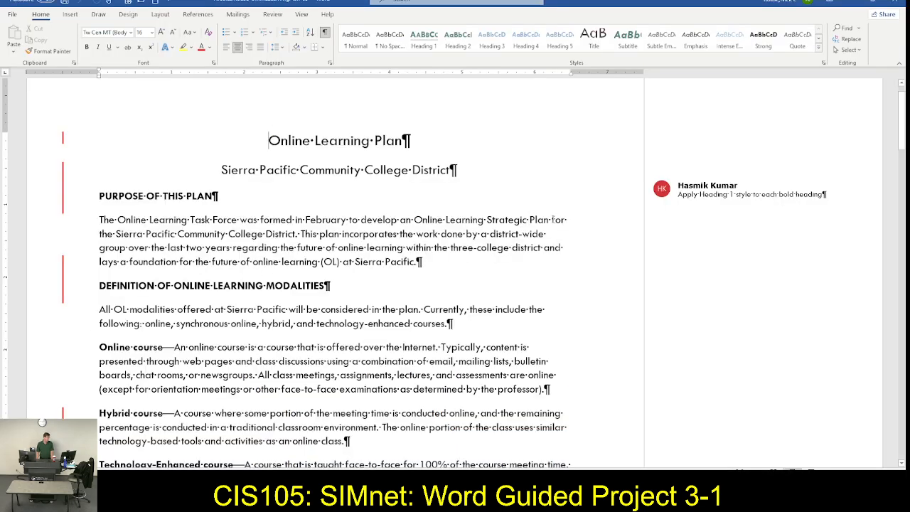
left_click(274, 15)
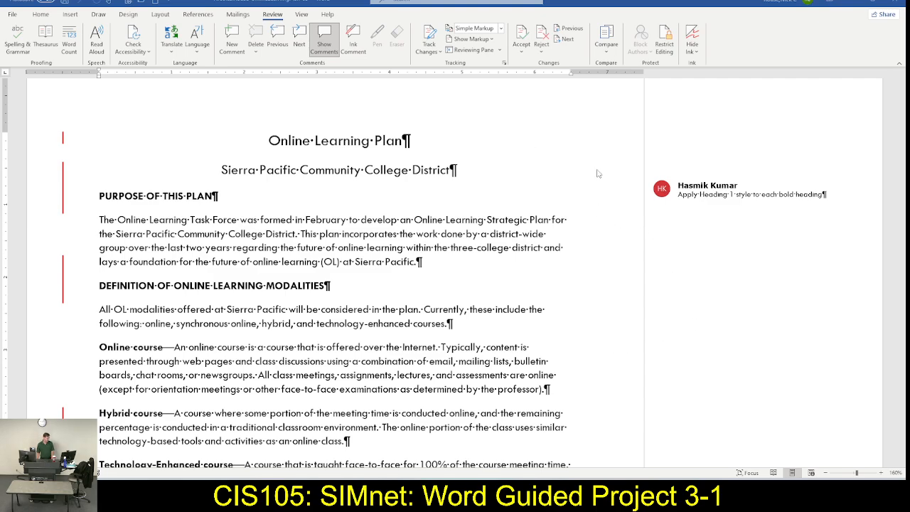
left_click(503, 64)
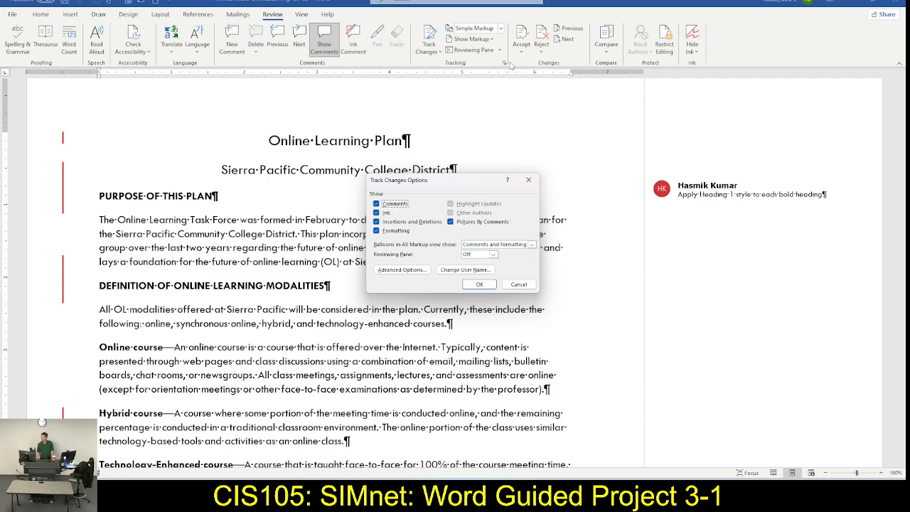
Switch to the SIMnet instructions in Chrome and mark step 3a as completed.
key("alt+Tab")
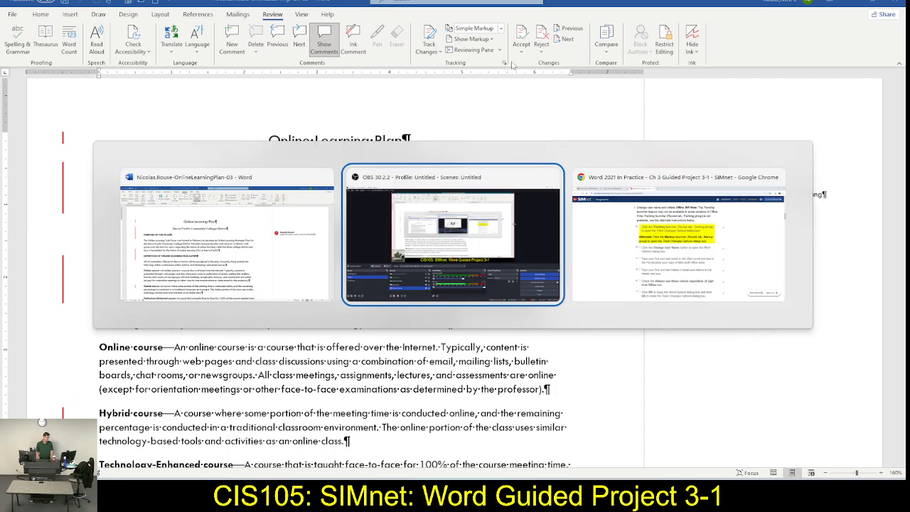
key("Tab")
left_click(285, 162)
scroll(354, 226, "down", 1)
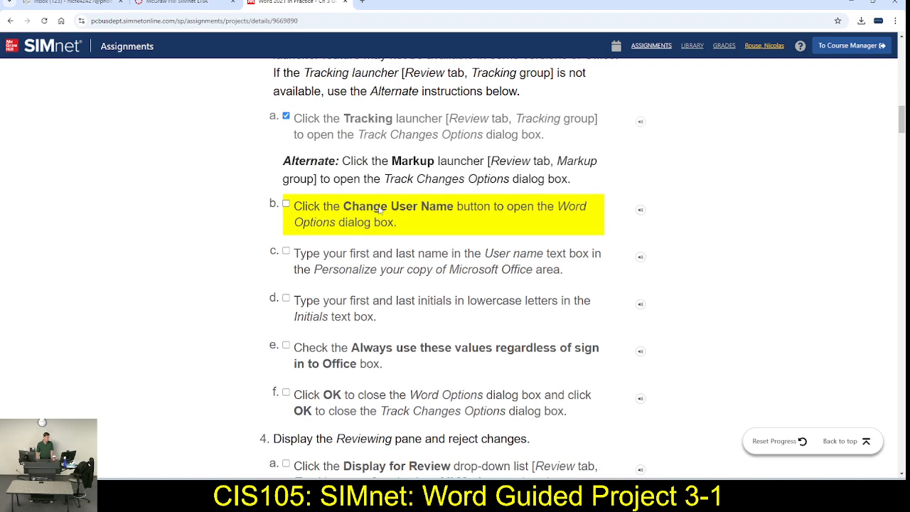
Open the Change User Name settings from Word's Track Changes Options, and mark step 3b as completed in SIMnet.
key("alt+Tab")
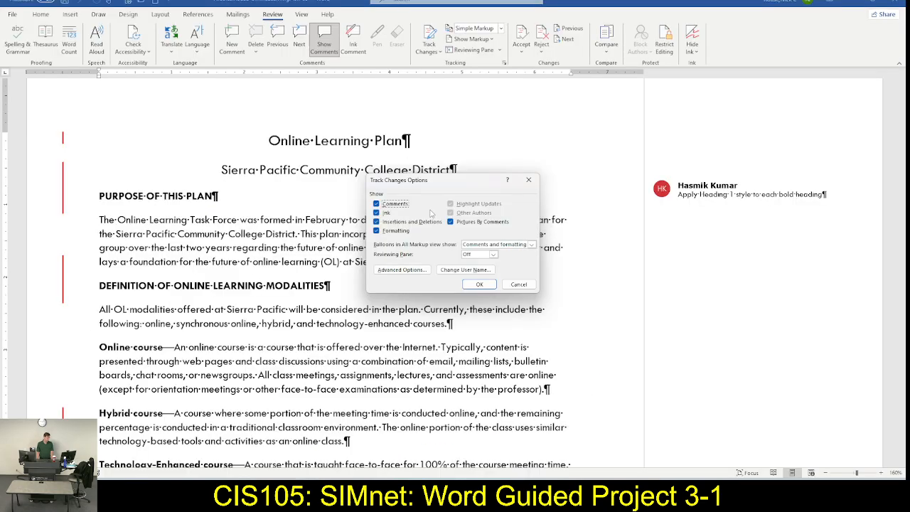
left_click(469, 271)
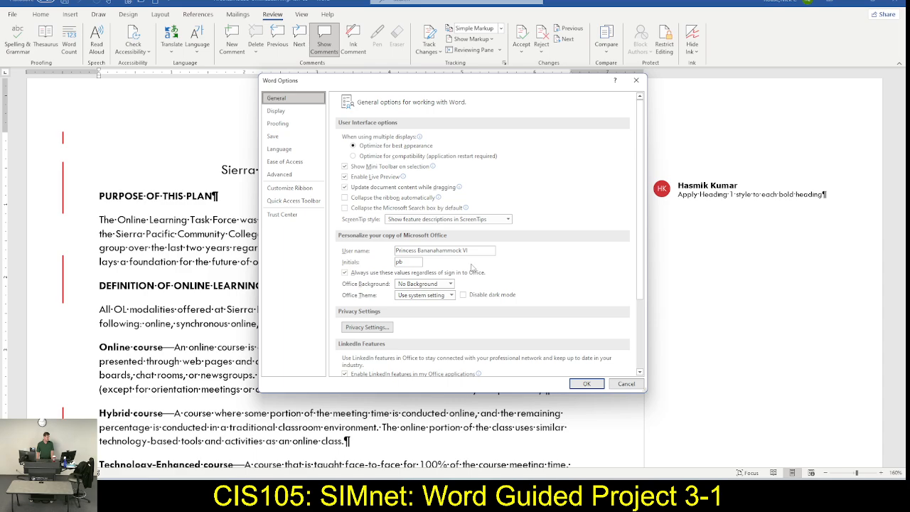
key("alt+Tab")
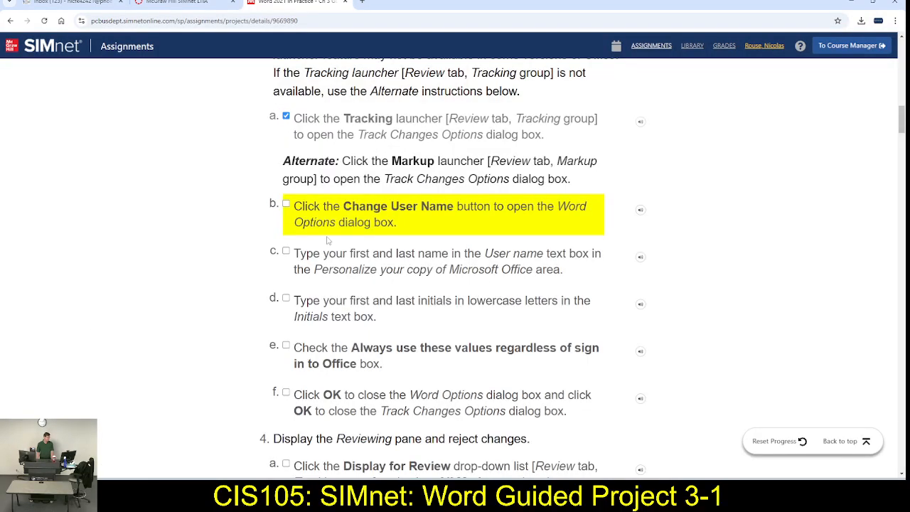
left_click(286, 204)
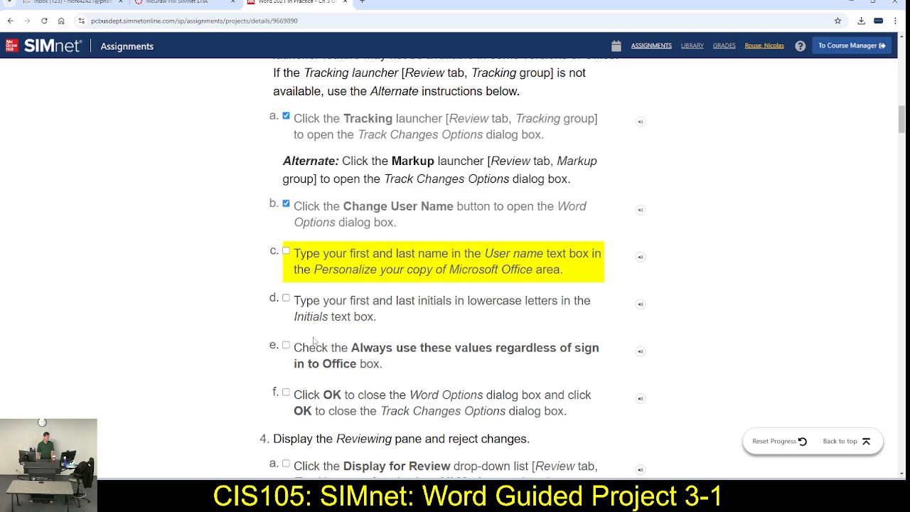
Review the user name and initials entries in Word Options, and mark steps 3c and 3d as completed in SIMnet.
key("alt+Tab")
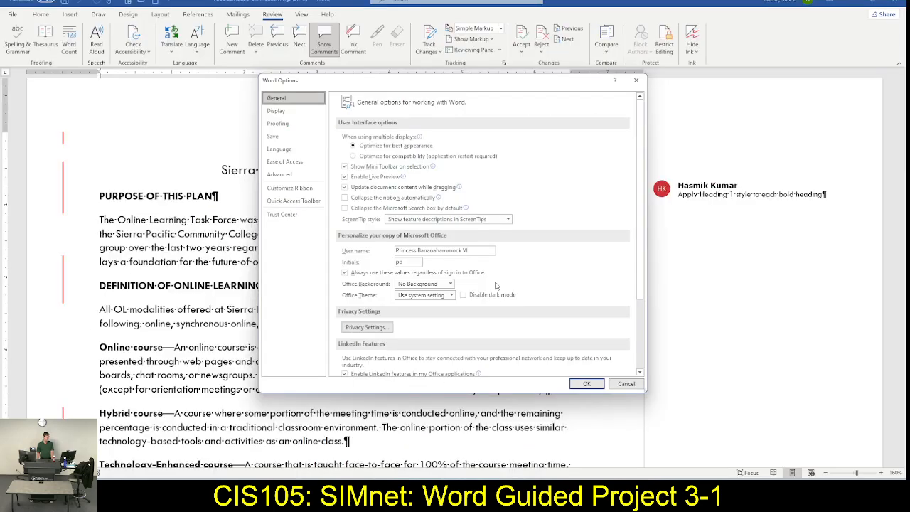
left_click(477, 250)
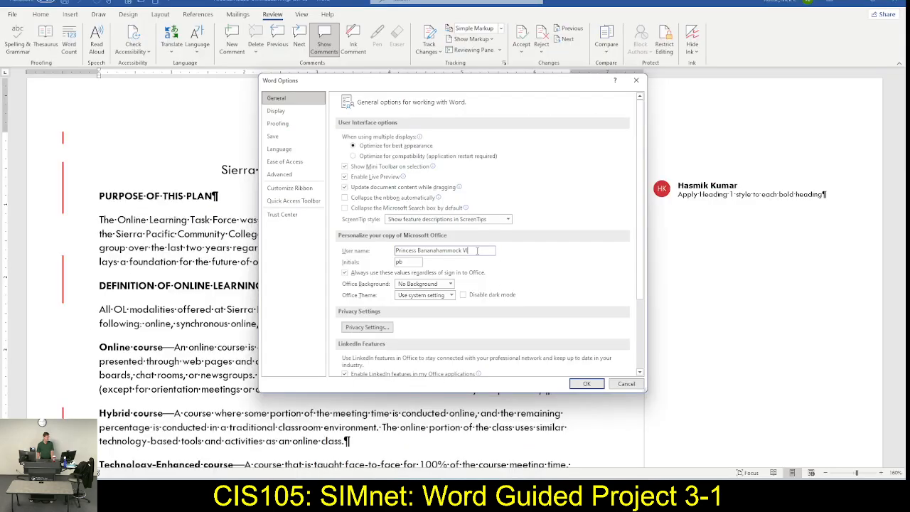
left_click(415, 262)
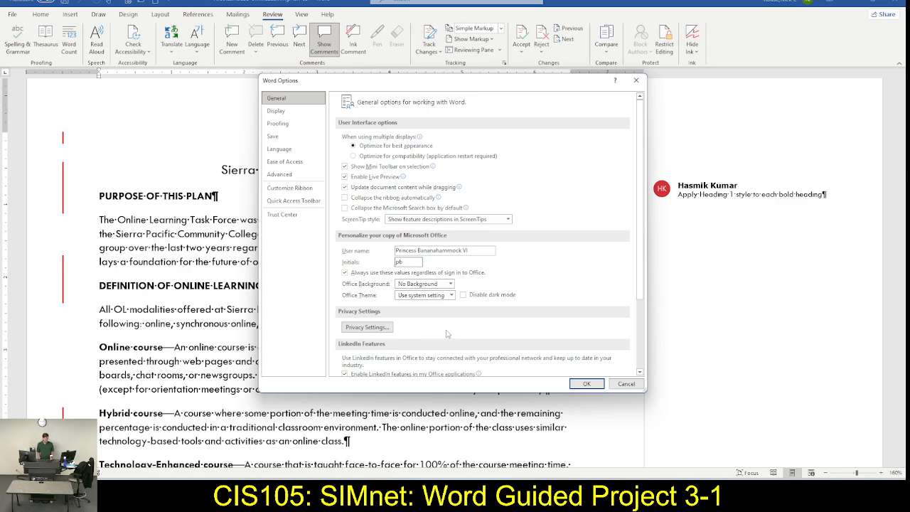
key("alt+Tab")
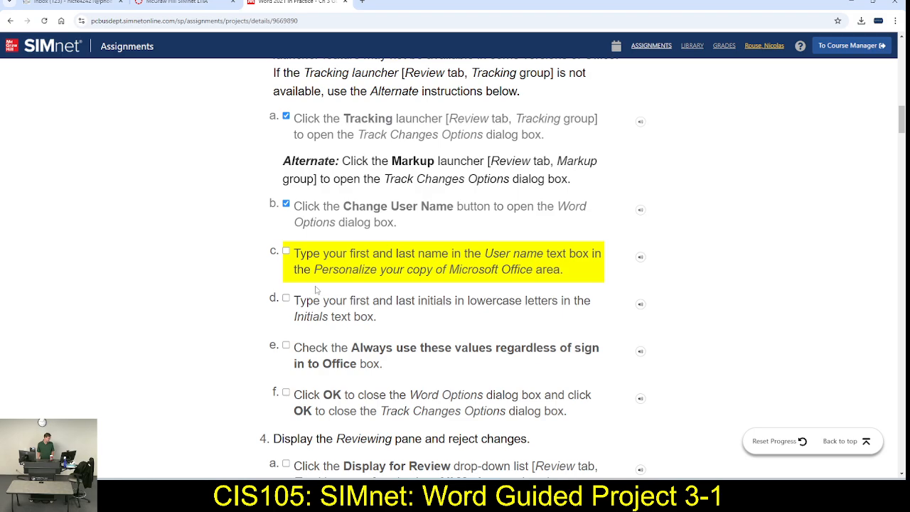
left_click(286, 255)
left_click(286, 298)
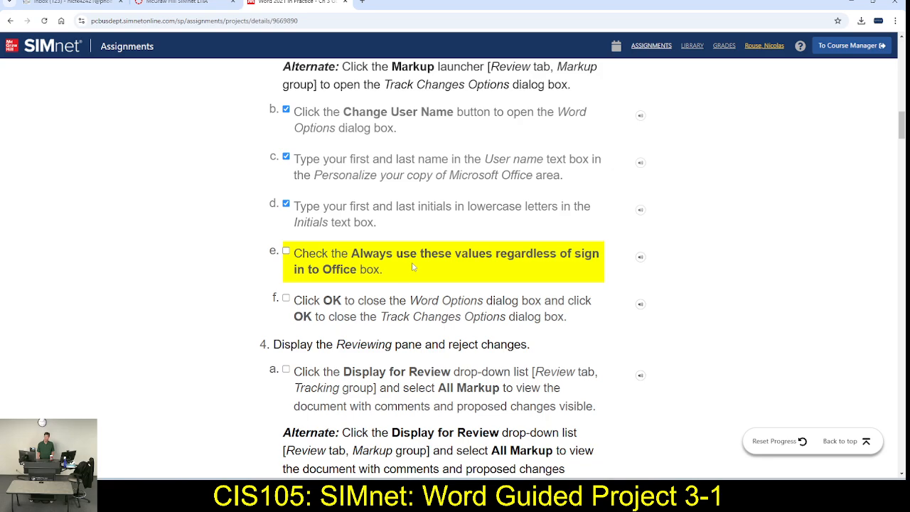
Check the "Always use these values regardless of sign in to Office" setting in Word, and mark step 3e as completed in SIMnet.
key("alt+Tab")
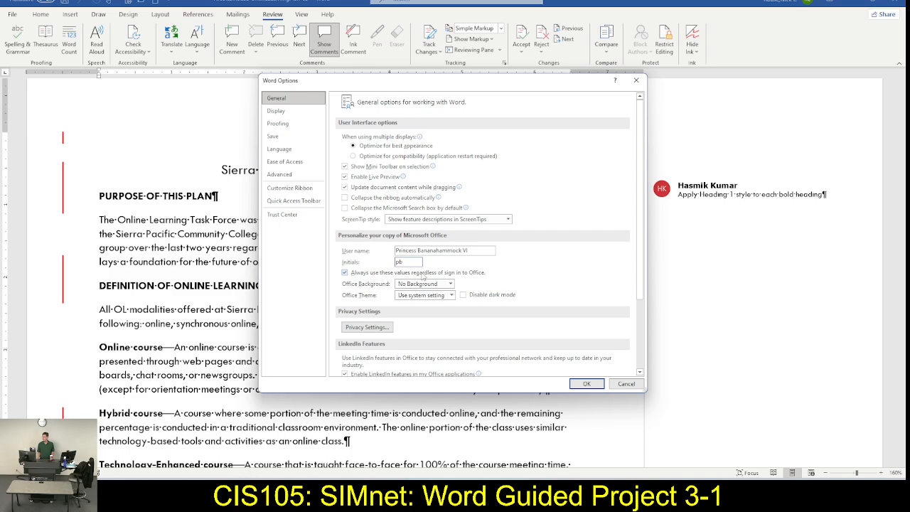
key("alt+Tab")
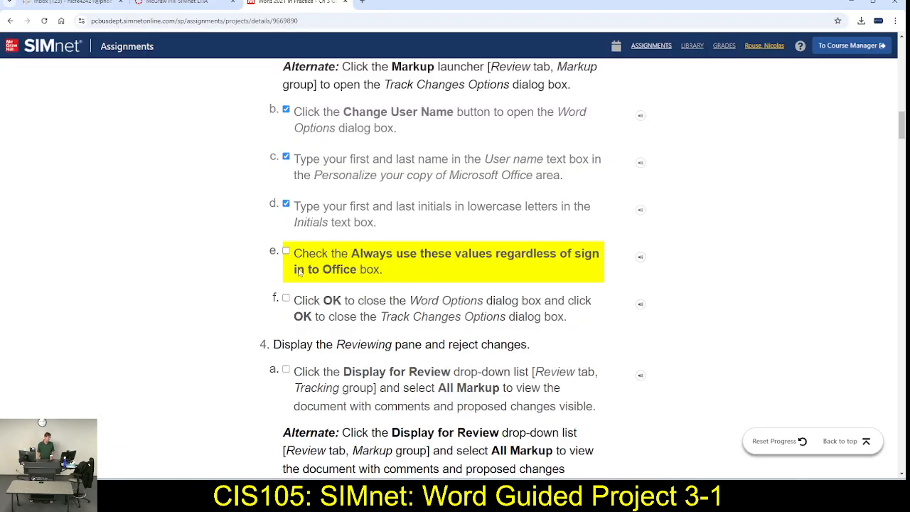
left_click(286, 251)
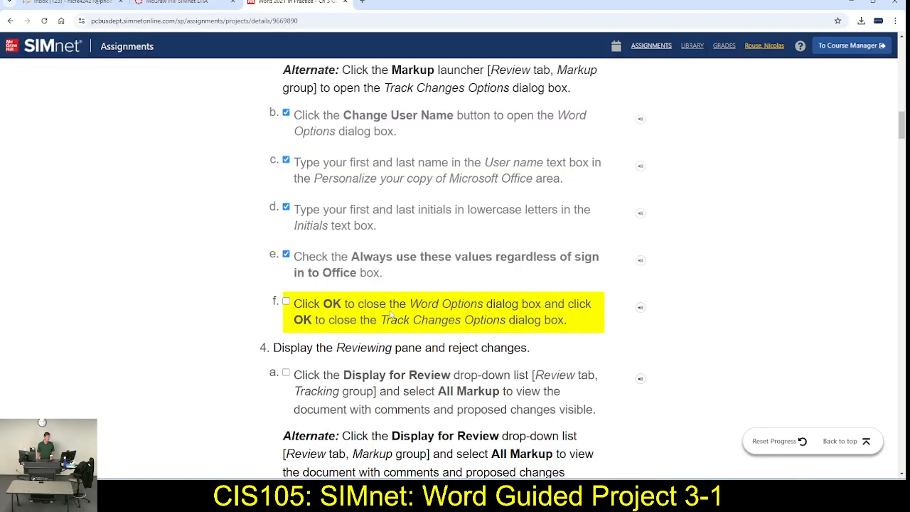
Accept the Word Options and Track Changes Options in Word, and mark step 3f as completed in SIMnet.
key("alt+Tab")
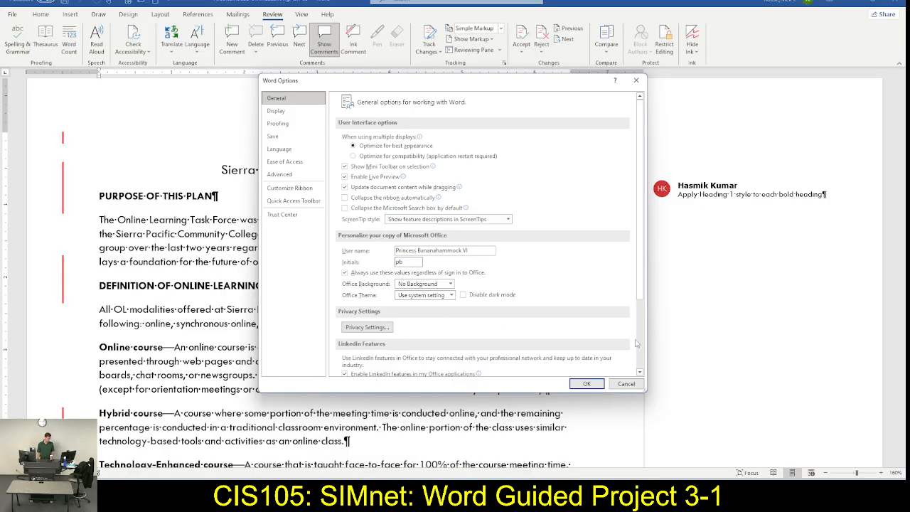
left_click(587, 385)
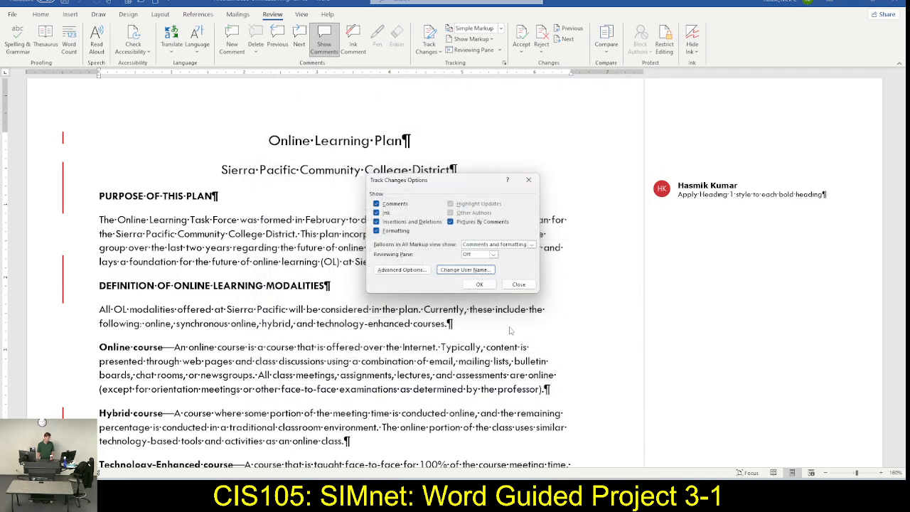
left_click(480, 285)
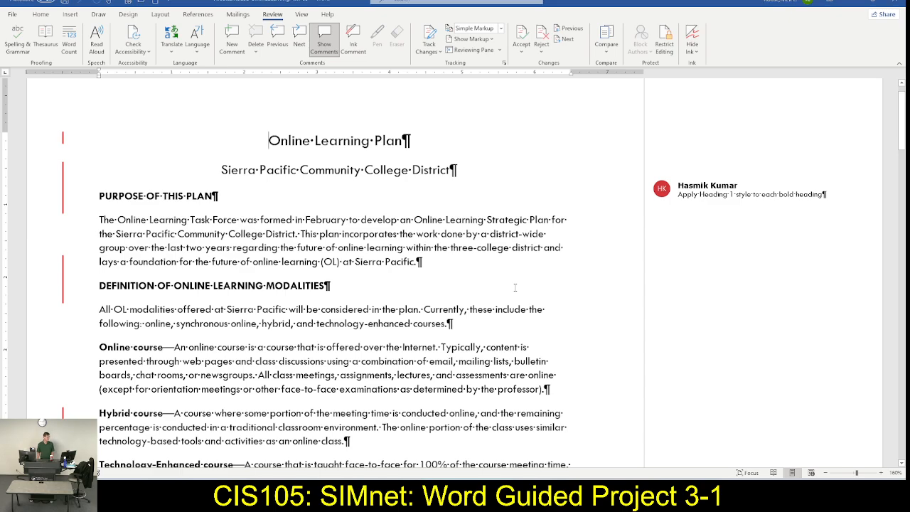
key("alt+Tab")
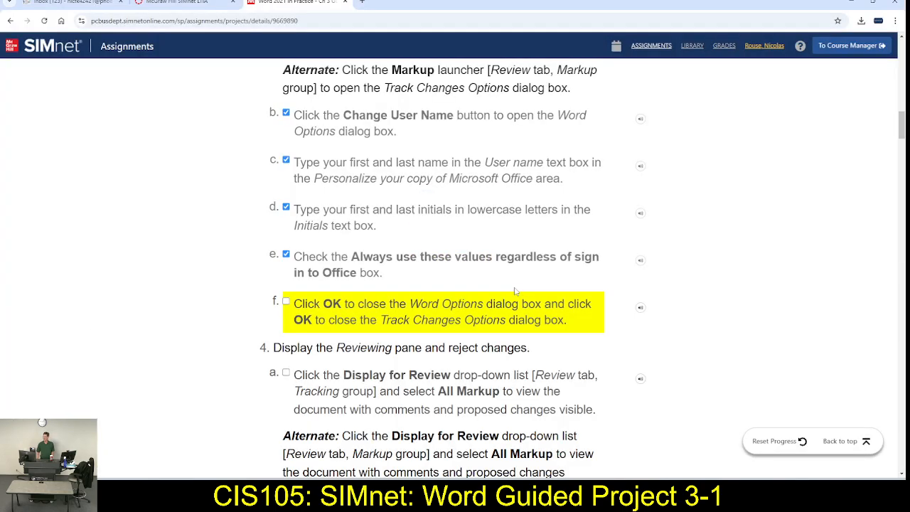
left_click(286, 302)
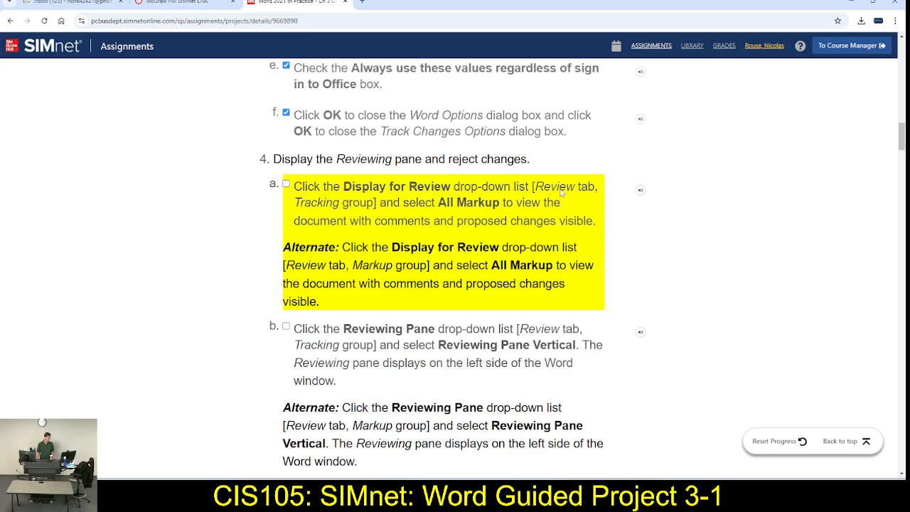
Switch to the Word document and set its display for review to All Markup.
key("alt+Tab")
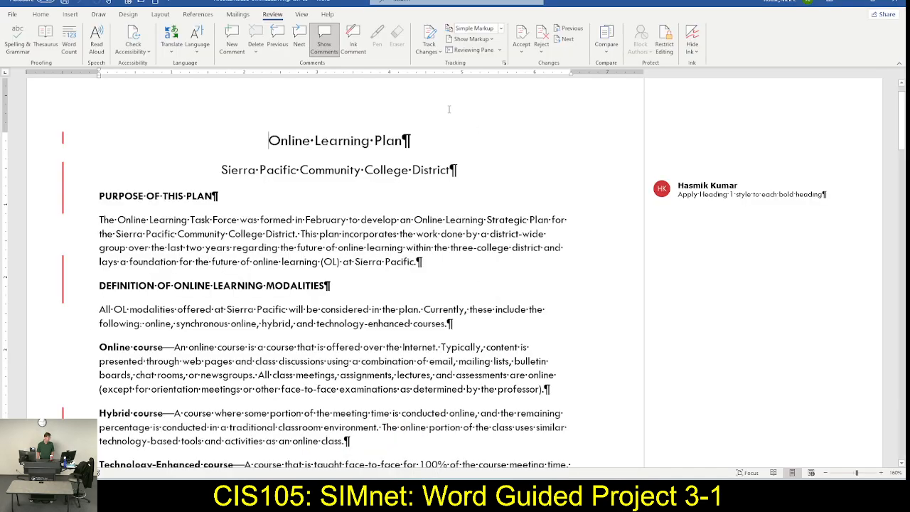
left_click(500, 28)
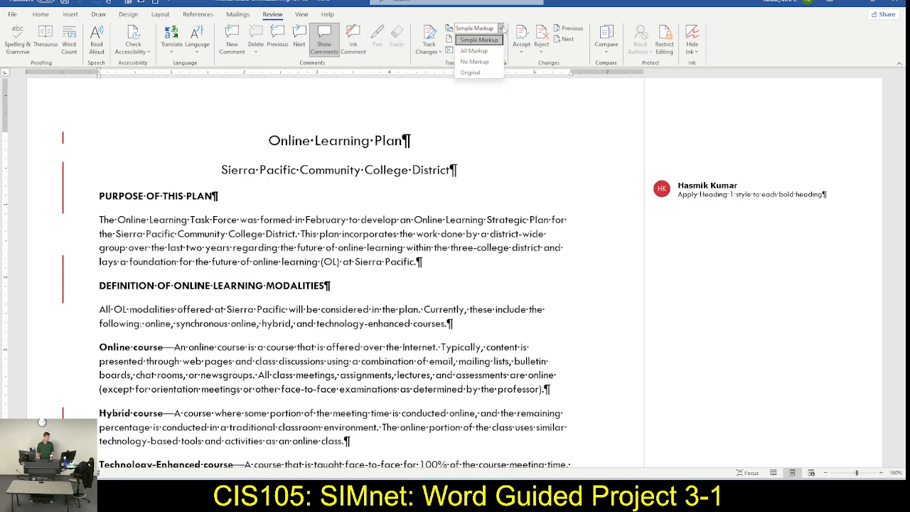
left_click(473, 51)
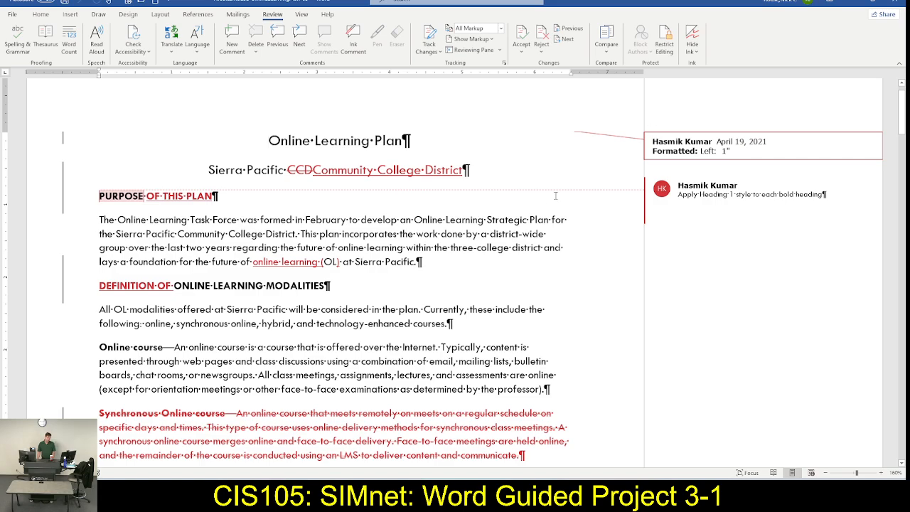
Mark step 4a as completed in the SIMnet instructions and return to the Word document.
key("alt+Tab")
scroll(242, 272, "down", 2)
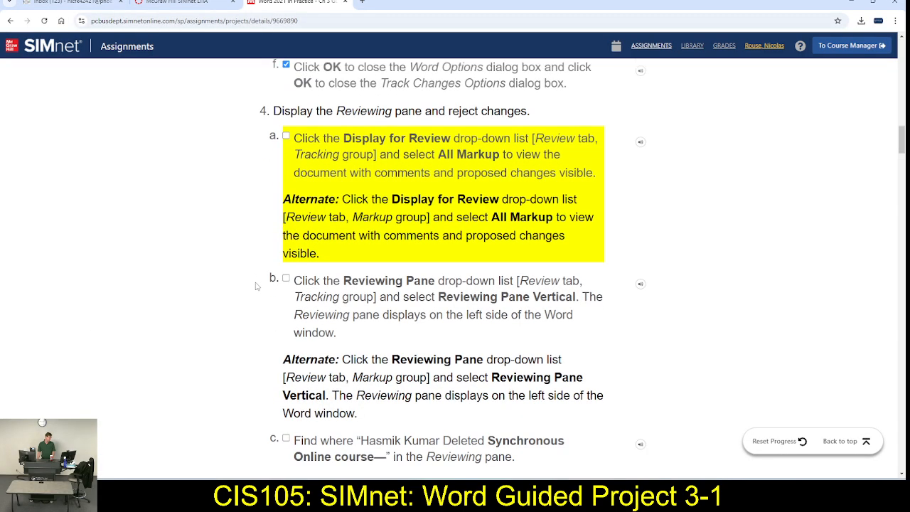
scroll(316, 154, "up", 1)
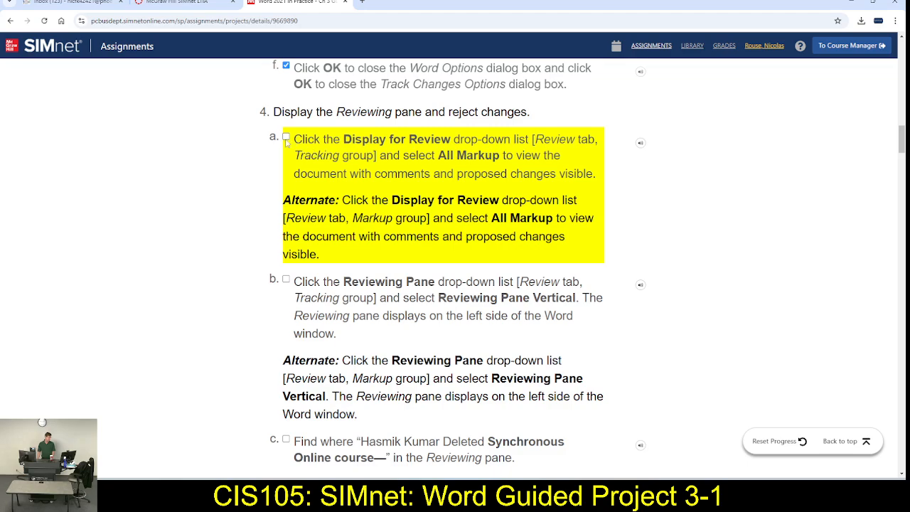
left_click(285, 137)
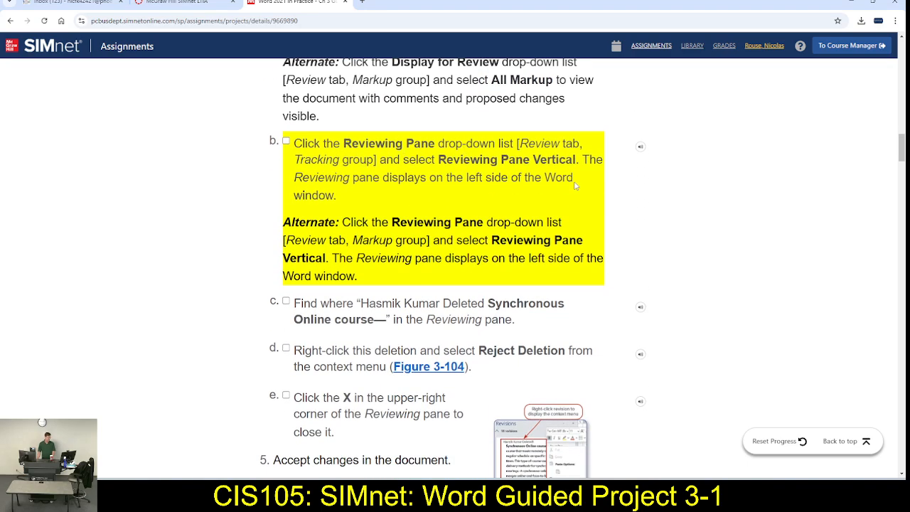
key("alt+Tab")
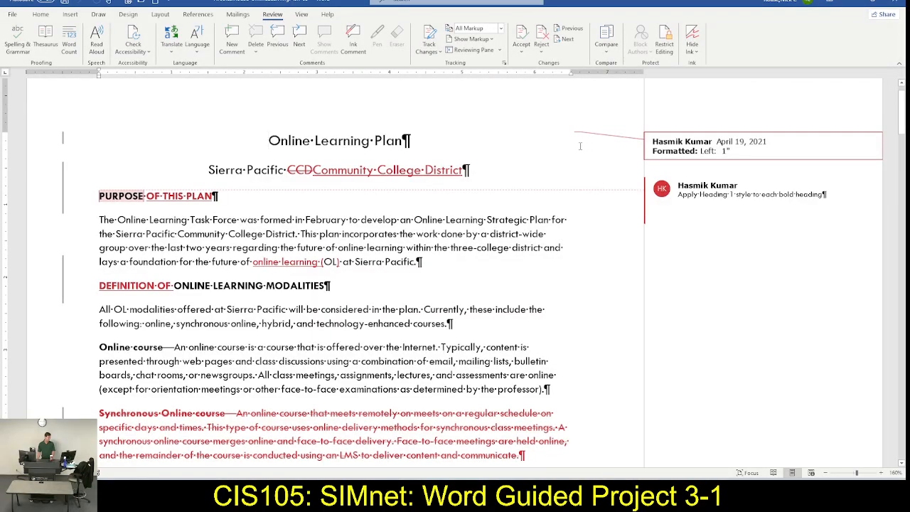
Show the vertical Reviewing Pane and reject the deletion of the "Synchronous Online course" paragraph.
left_click(500, 51)
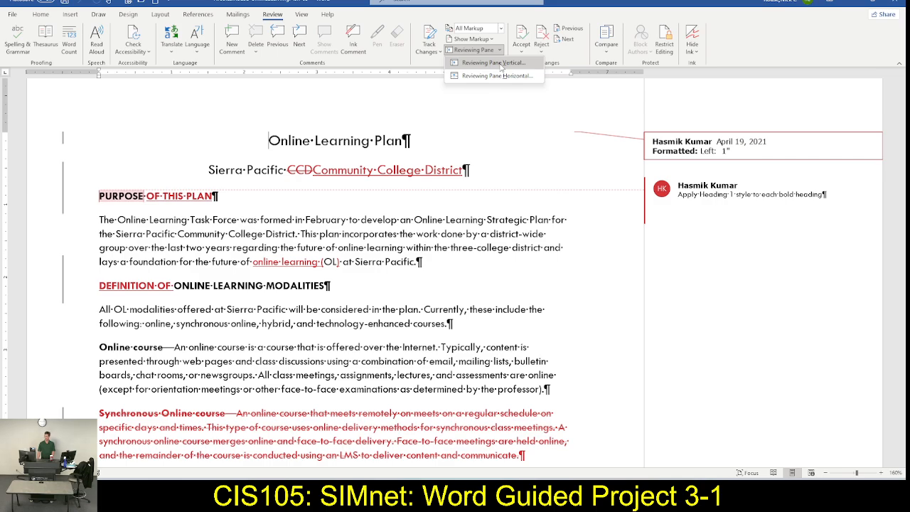
left_click(493, 63)
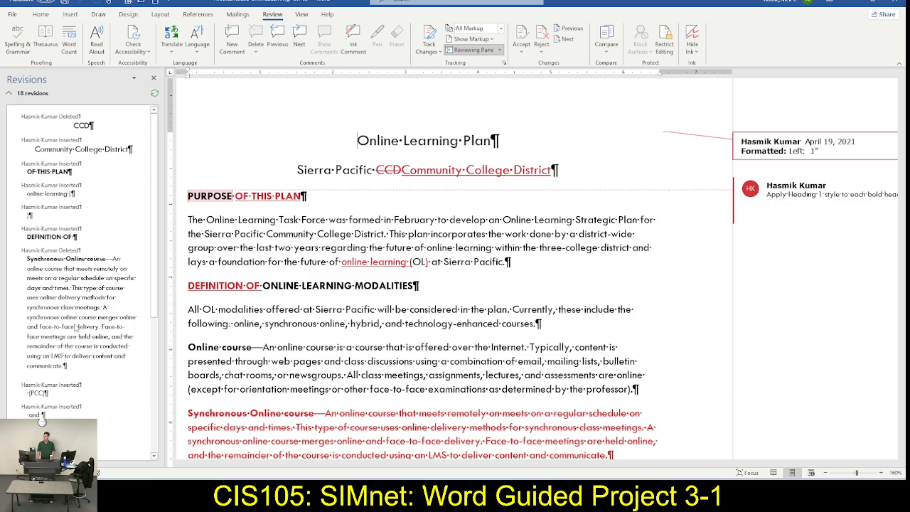
right_click(74, 298)
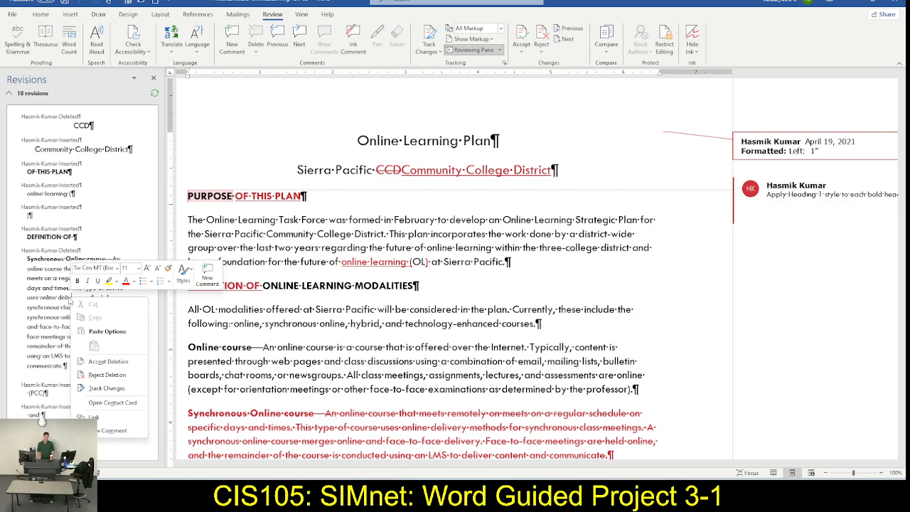
left_click(91, 377)
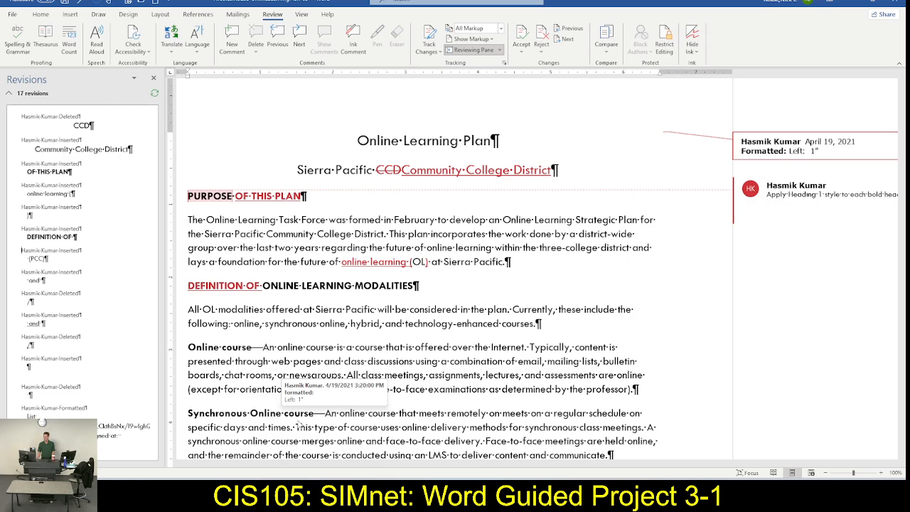
Switch to the SIMnet instructions and mark steps 4b, 4c and 4d as completed.
key("alt+Tab")
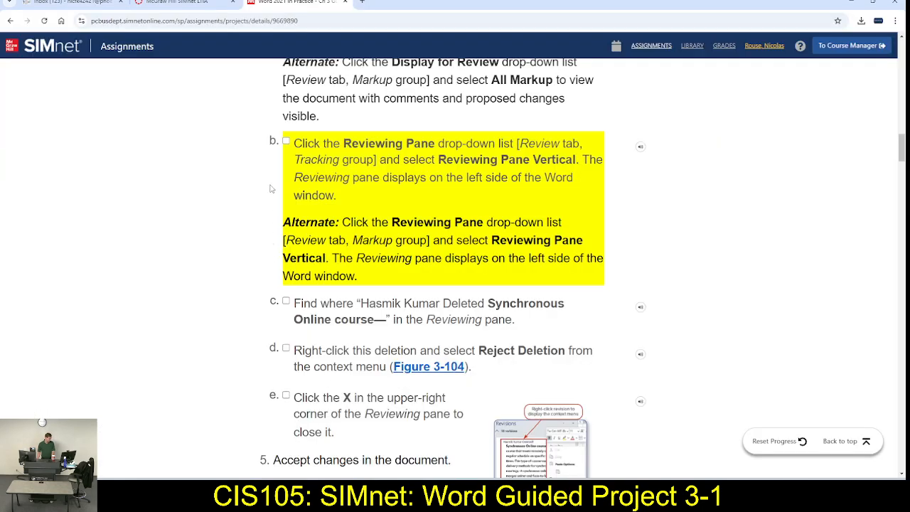
left_click(285, 140)
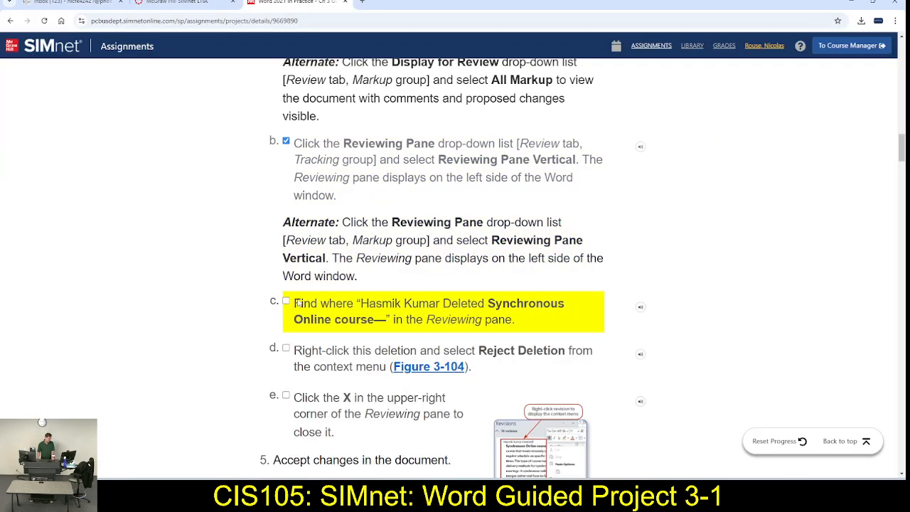
left_click(287, 302)
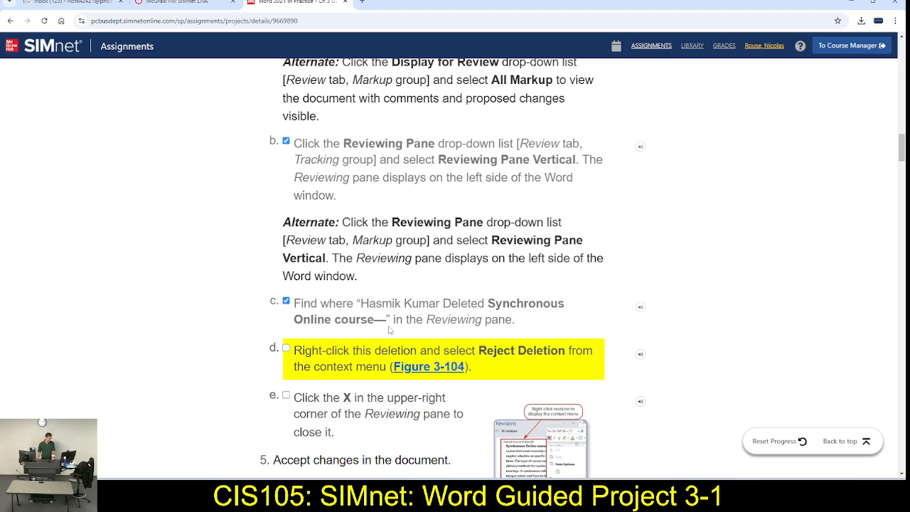
left_click(286, 347)
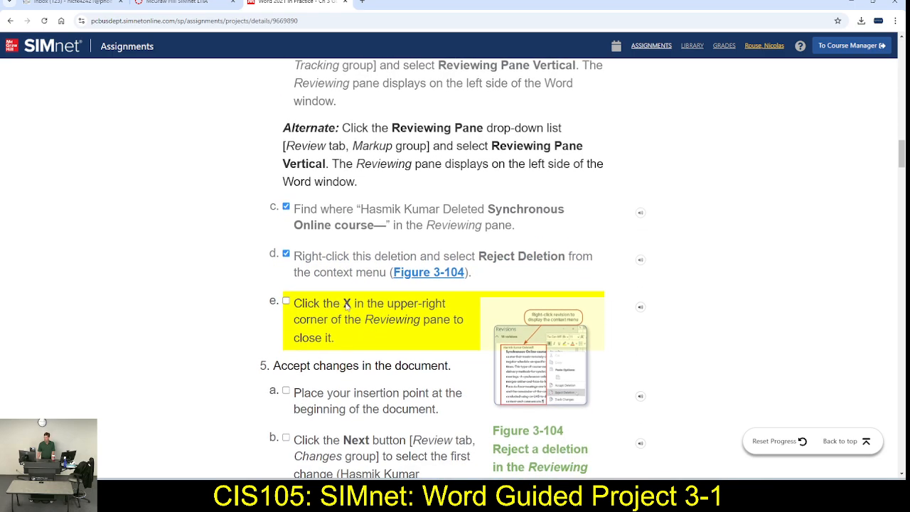
Close the Reviewing Pane in the Word document, and mark step 4e as completed in SIMnet.
key("alt+Tab")
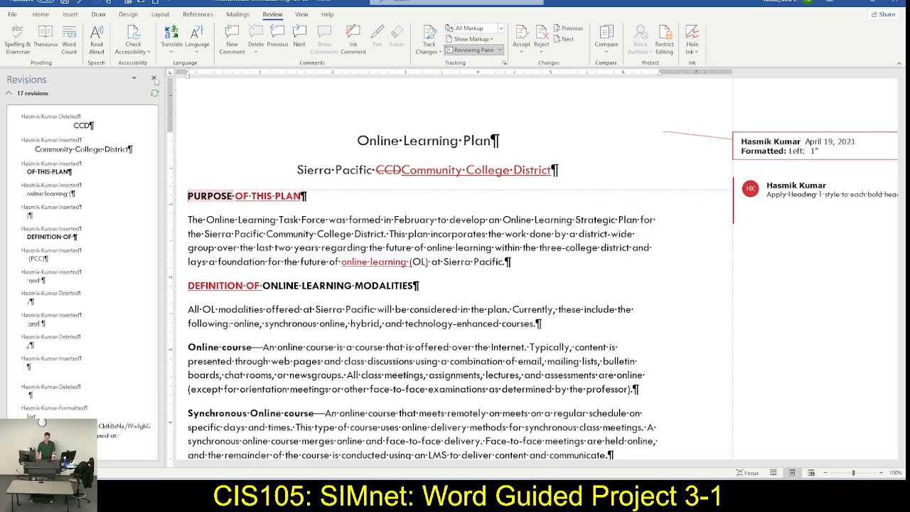
left_click(154, 80)
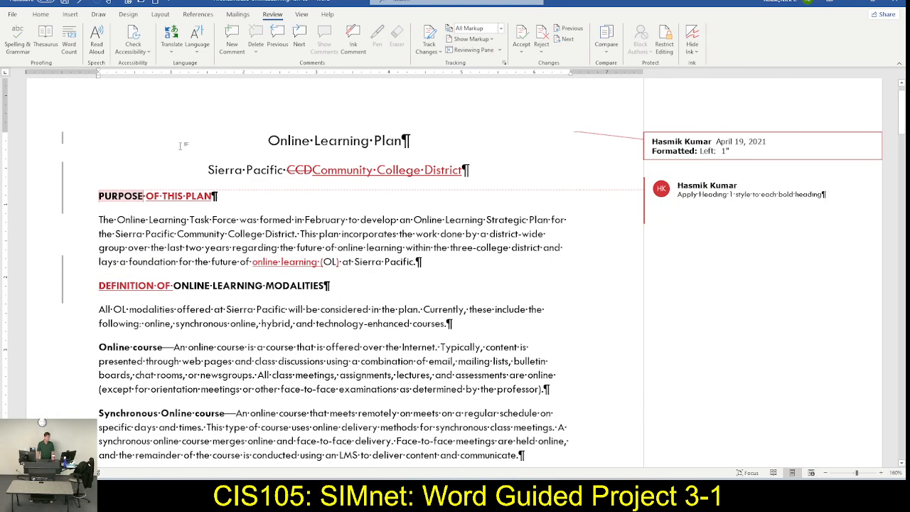
key("alt+Tab")
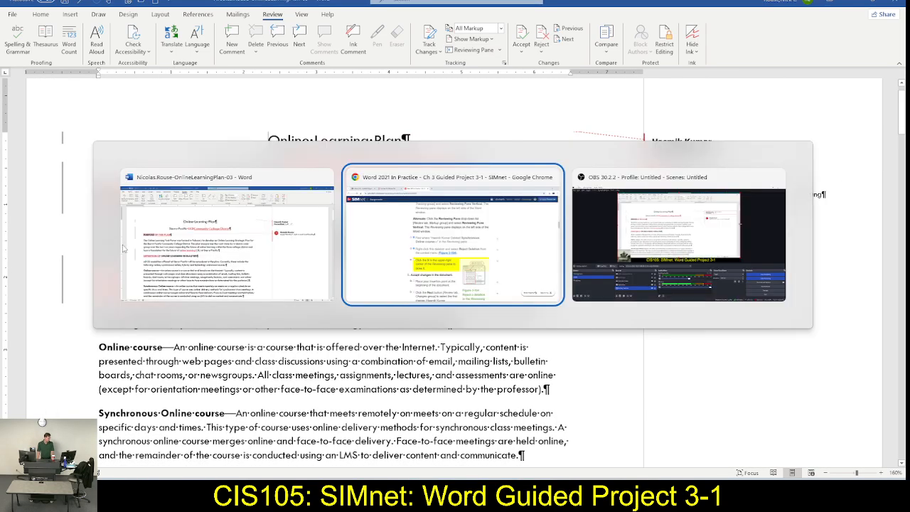
left_click(285, 301)
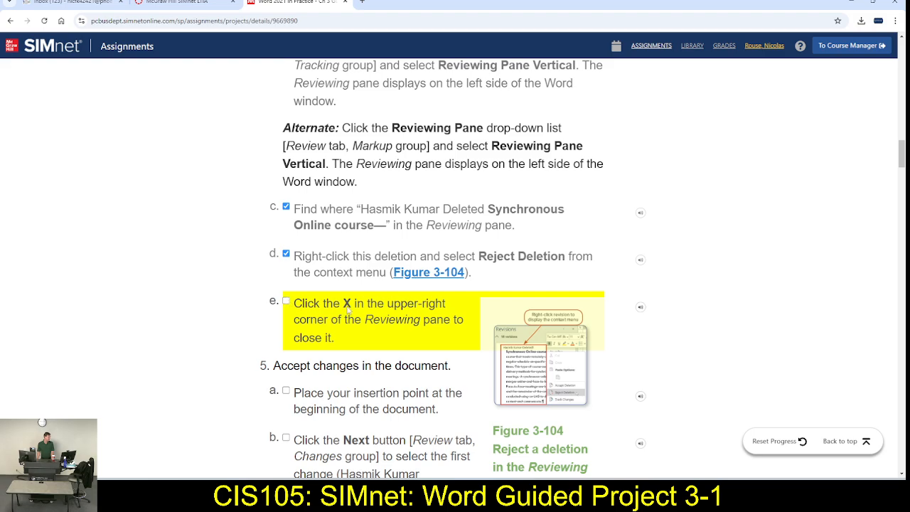
Read the SIMnet step 5 instructions, then in Word place the insertion point before the "Online Learning Plan" title and accept all changes.
scroll(426, 298, "down", 1)
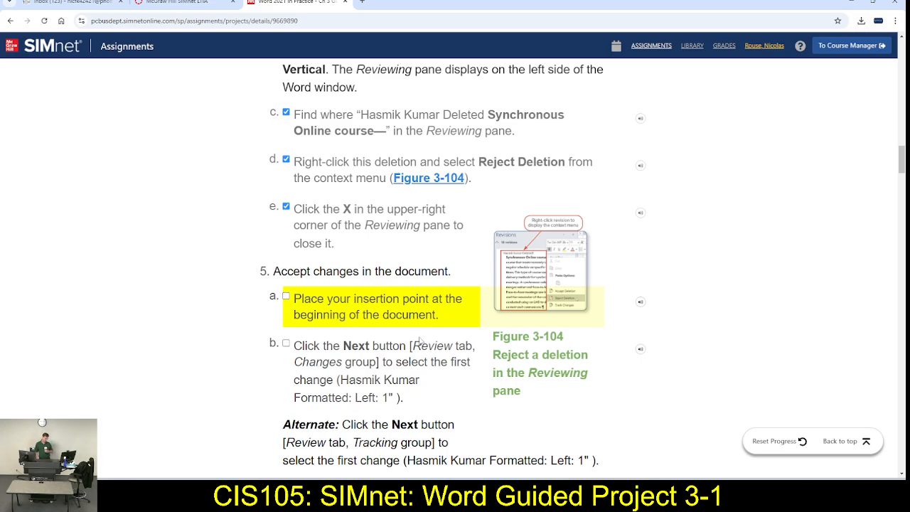
scroll(419, 341, "down", 1)
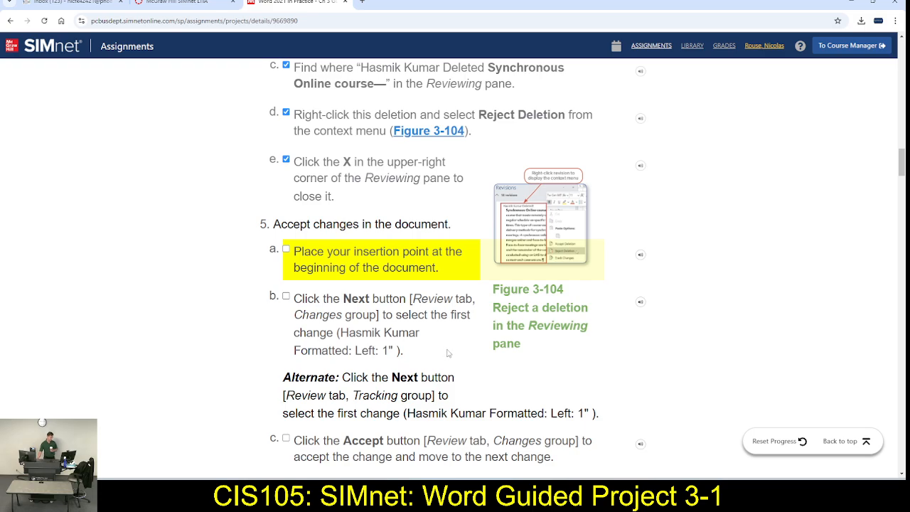
scroll(424, 353, "down", 2)
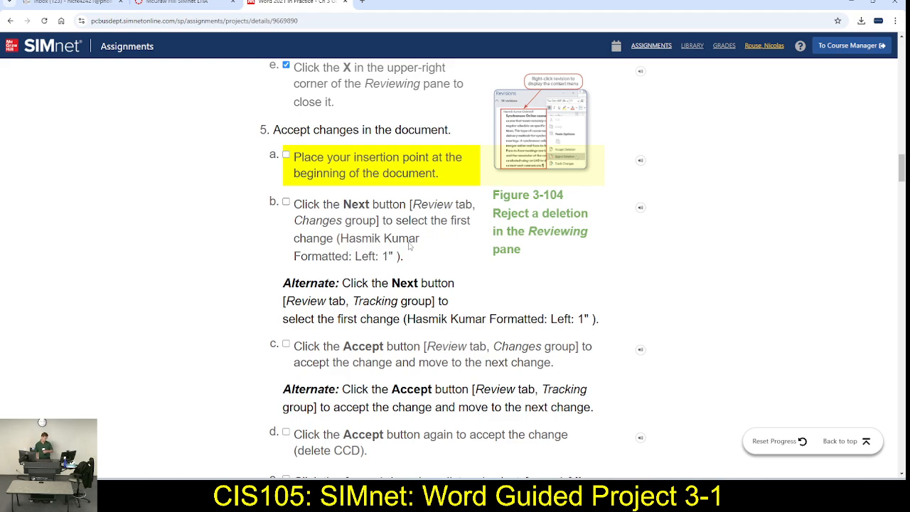
scroll(411, 244, "down", 1)
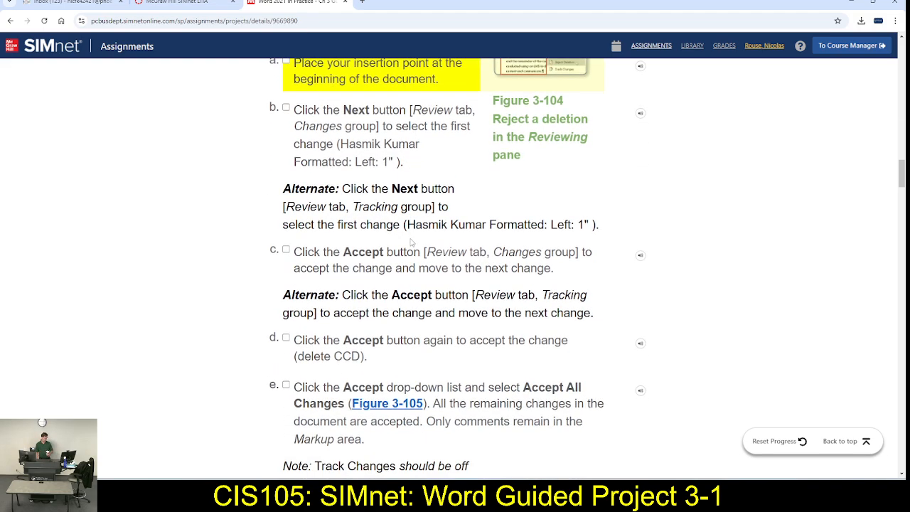
scroll(409, 140, "up", 1)
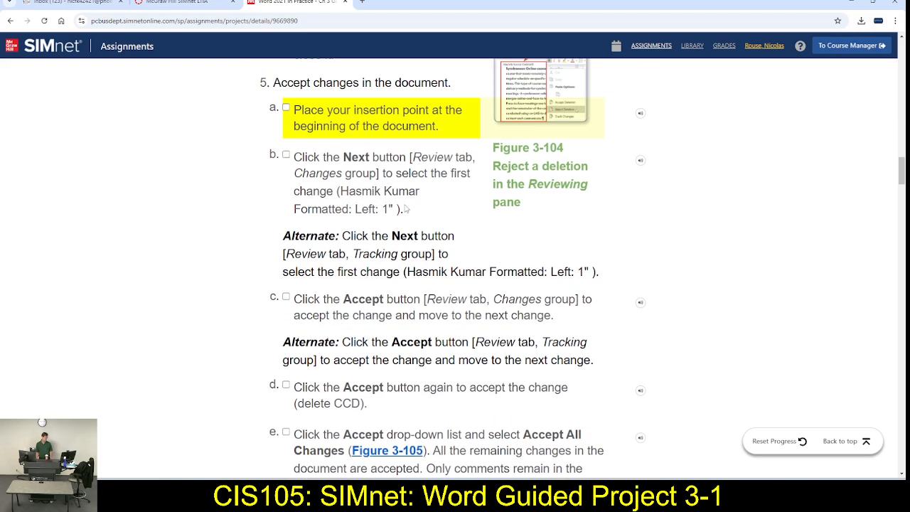
scroll(409, 206, "down", 4)
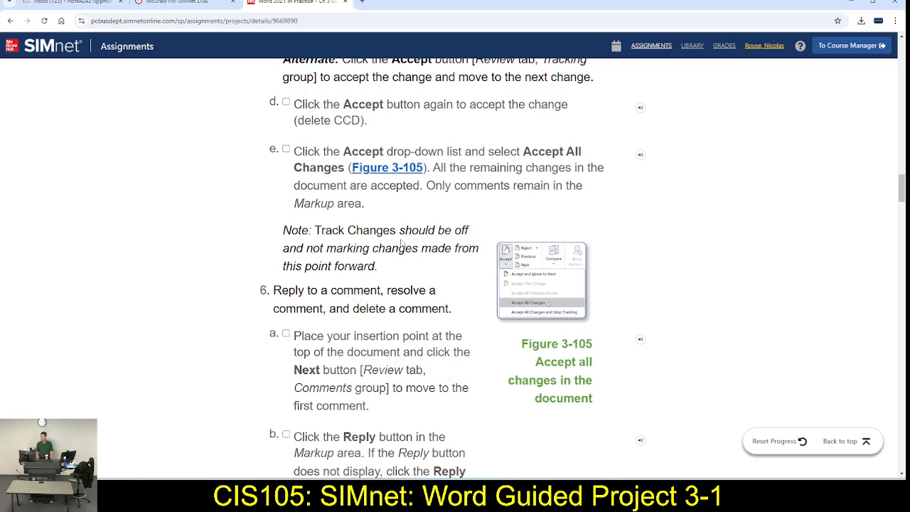
key("alt+Tab")
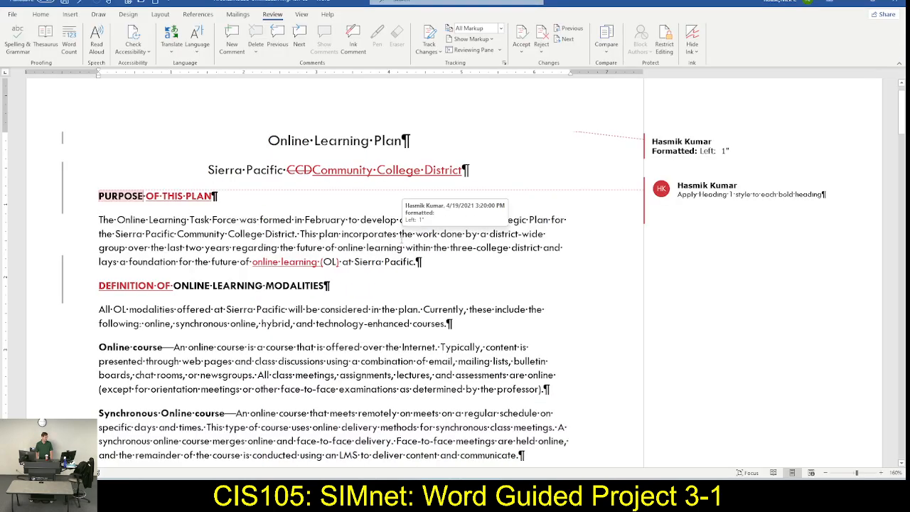
left_click(242, 144)
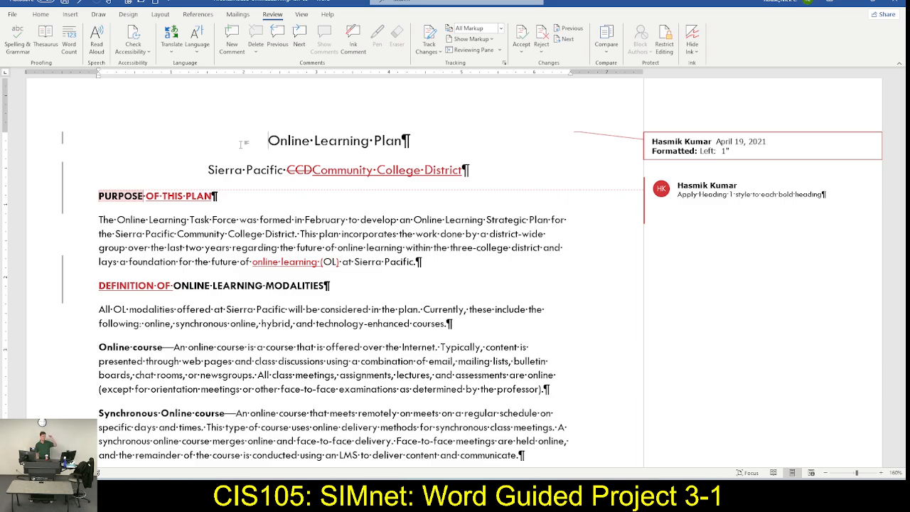
left_click(522, 54)
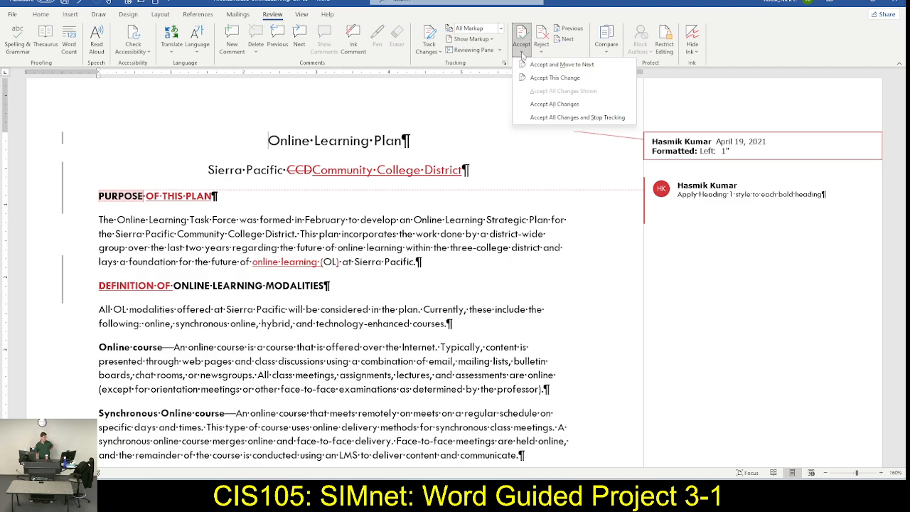
left_click(547, 104)
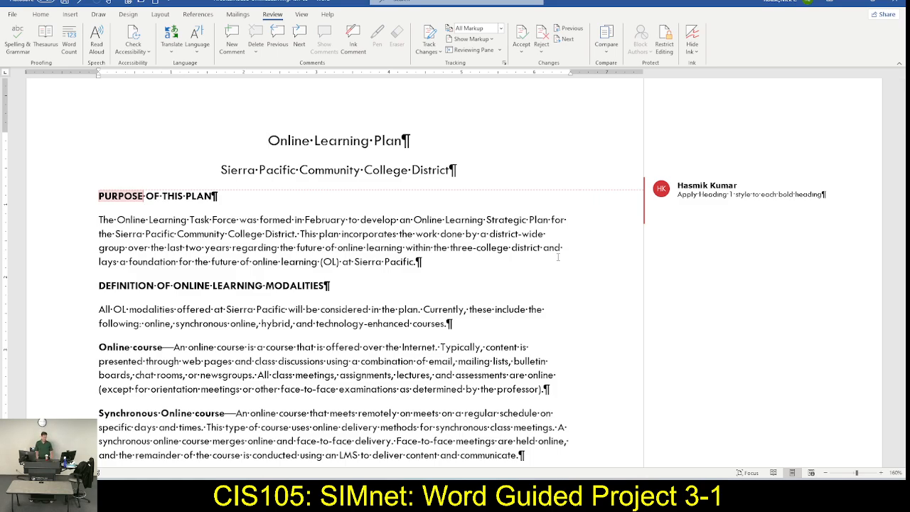
Compare the SIMnet instructions for steps 4 and 5 with the tracked-change state of the Word document.
key("alt+Tab")
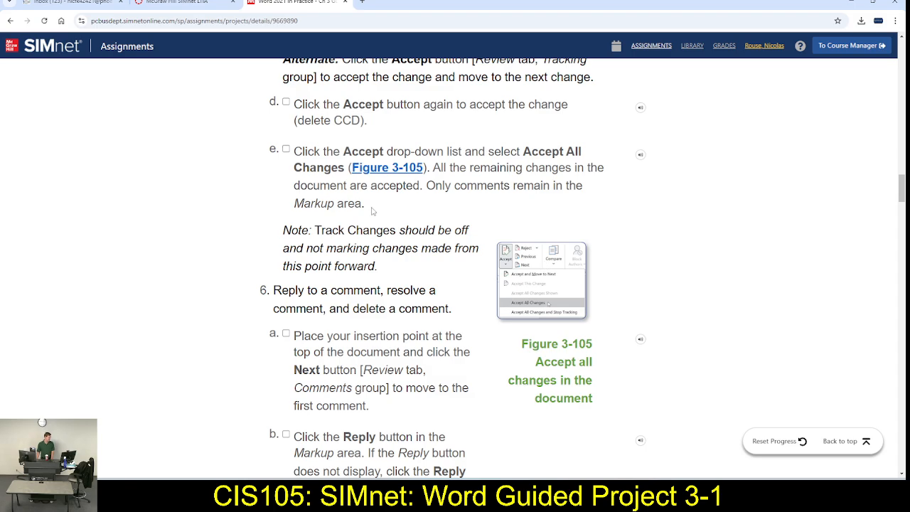
scroll(365, 217, "up", 3)
key("alt+Tab")
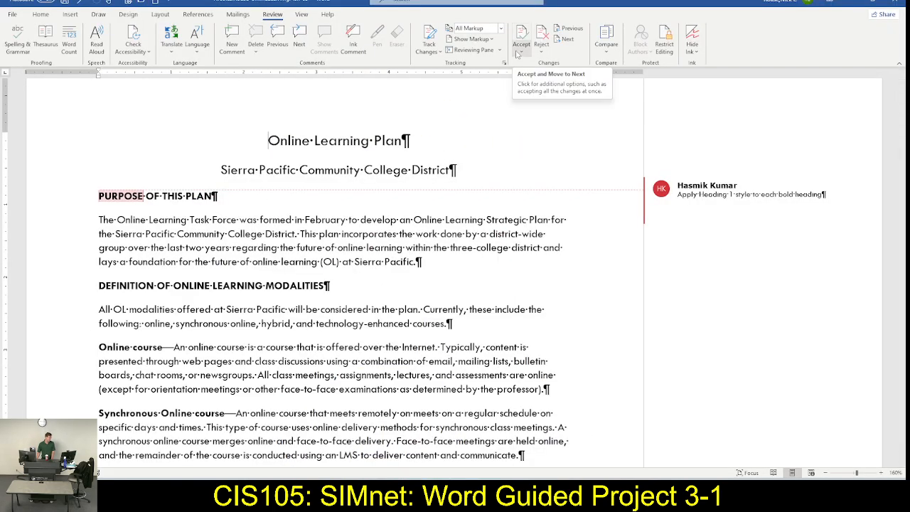
key("alt+Tab")
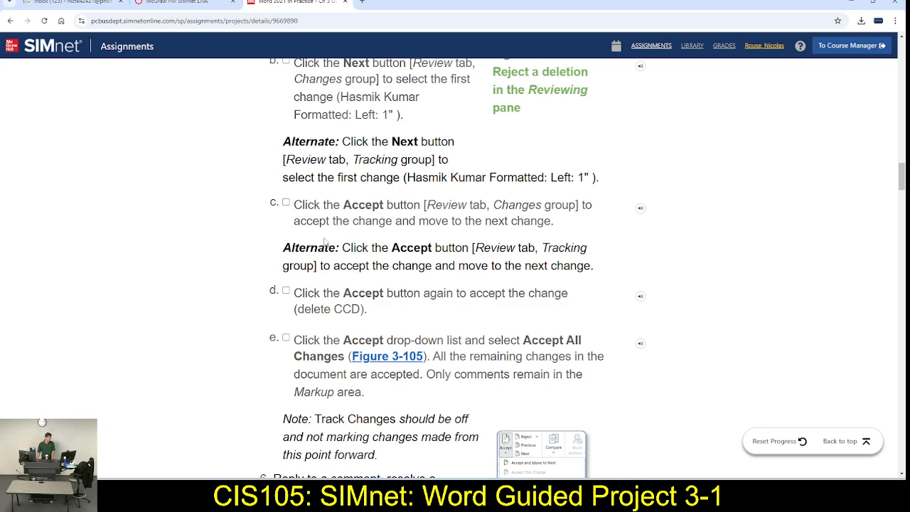
scroll(341, 268, "up", 1)
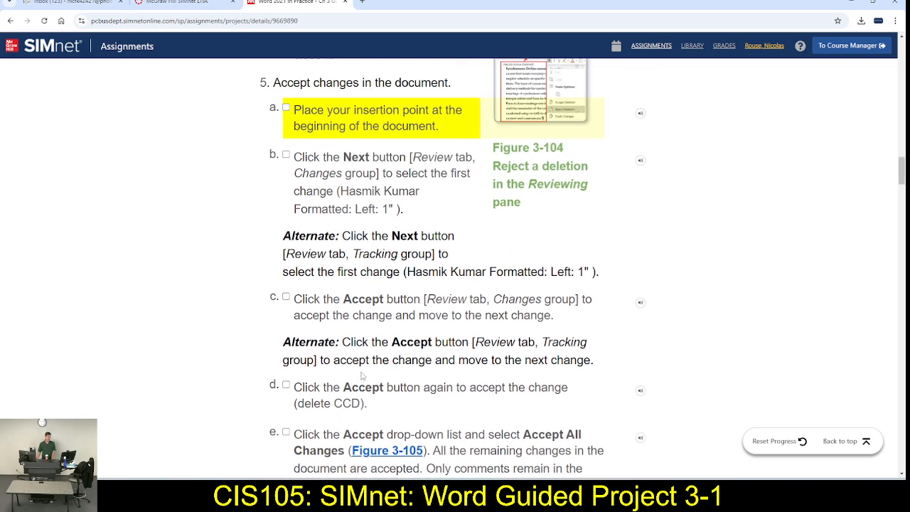
scroll(359, 375, "up", 4)
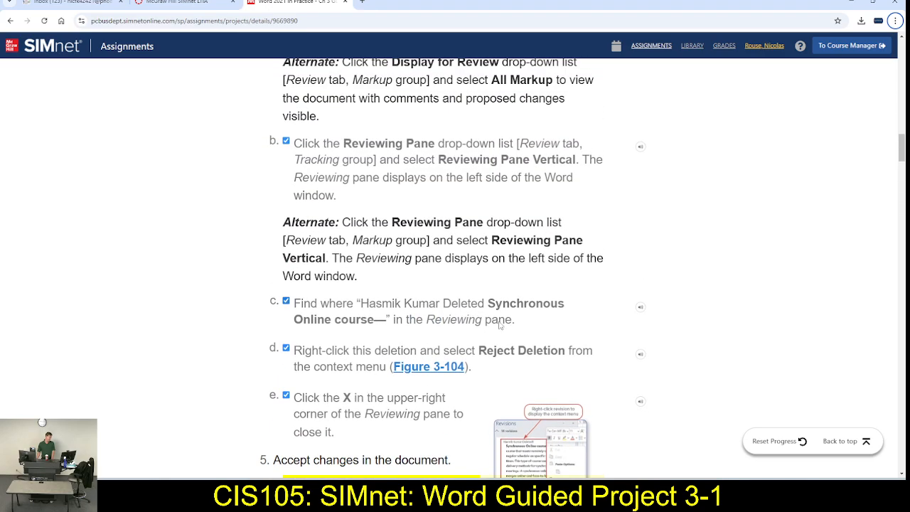
scroll(508, 315, "down", 1)
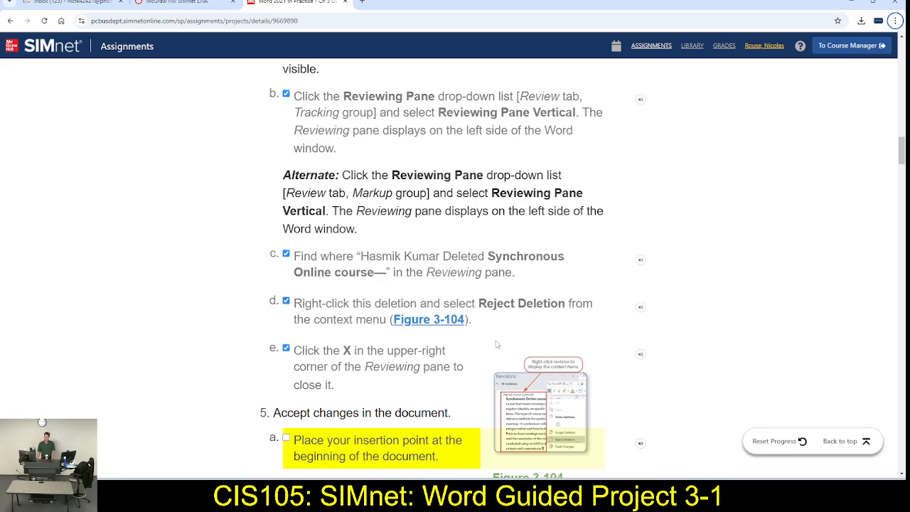
scroll(469, 357, "down", 5)
scroll(460, 363, "up", 1)
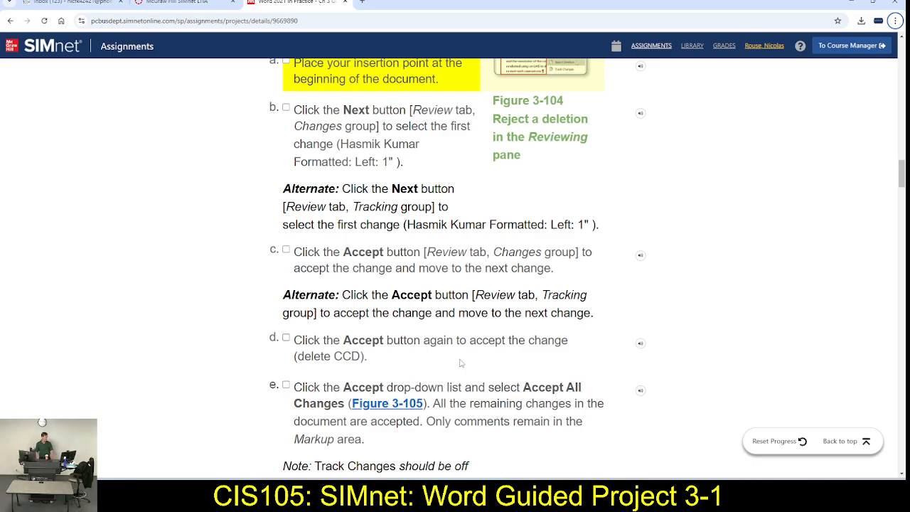
key("alt+Tab")
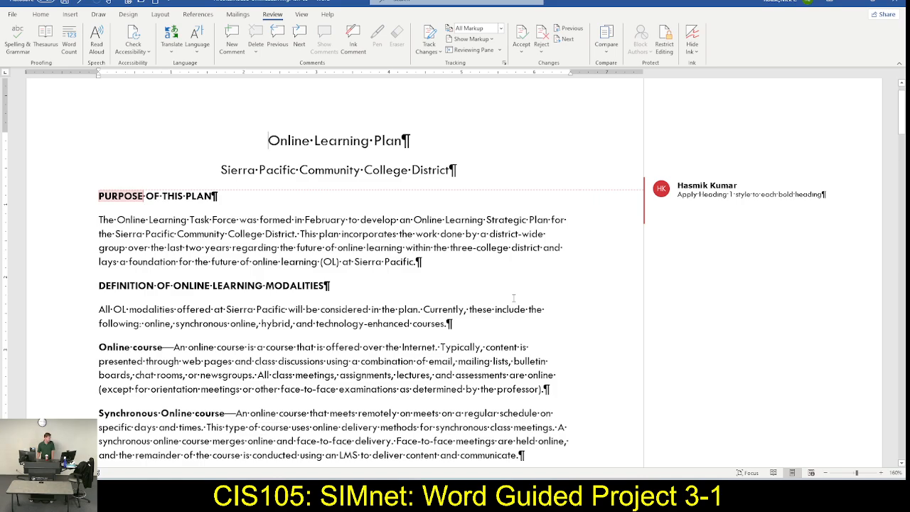
key("alt+Tab")
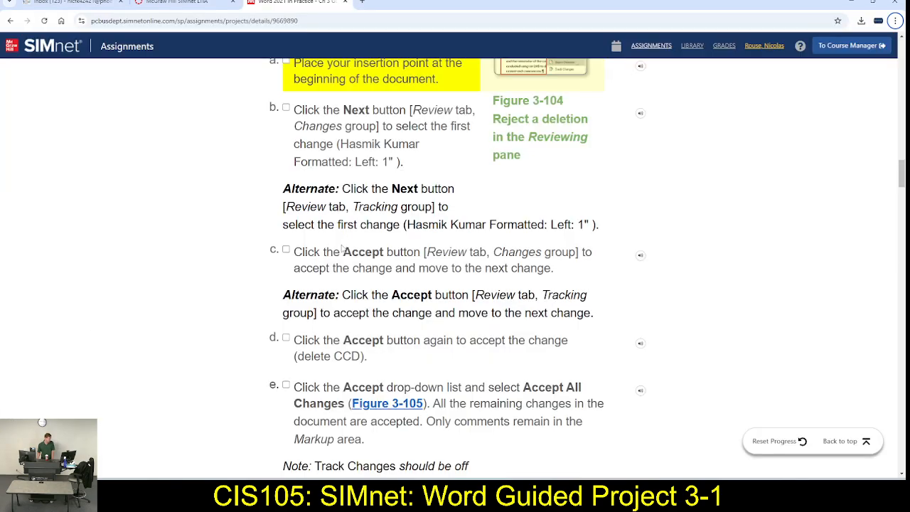
Examine the Track Changes note and the SIMnet step 6 comment instructions, and check them against the Word document.
scroll(359, 339, "down", 3)
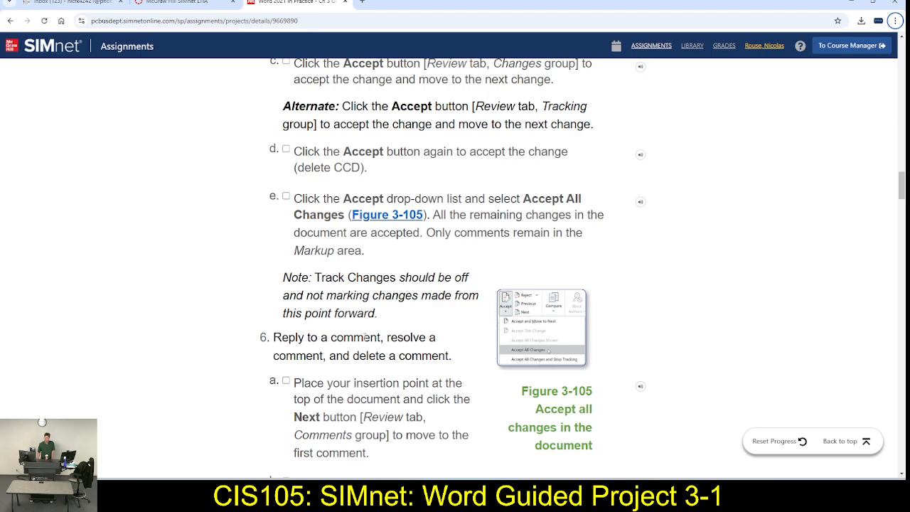
scroll(374, 291, "down", 2)
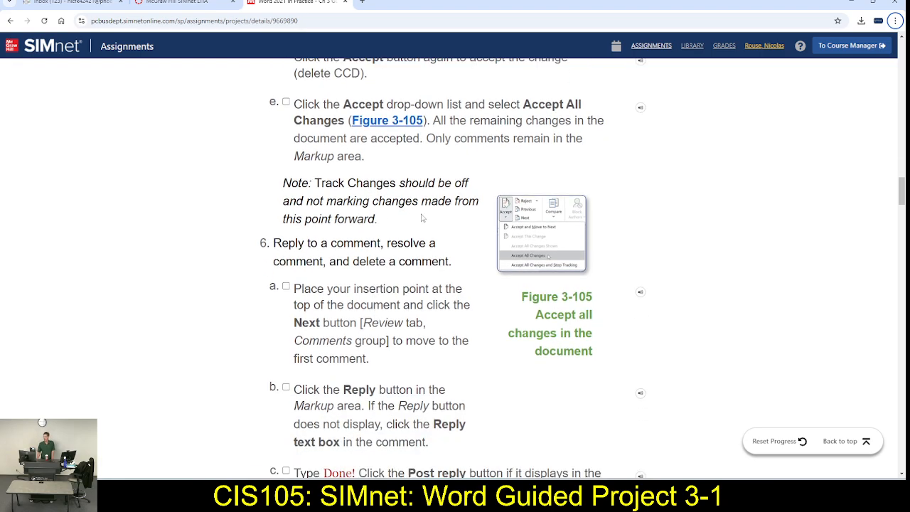
key("alt+Tab")
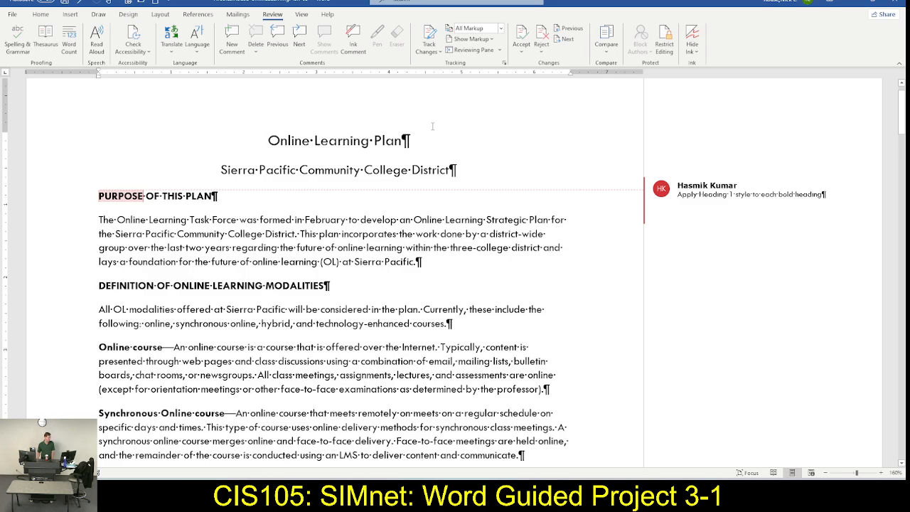
key("alt+Tab")
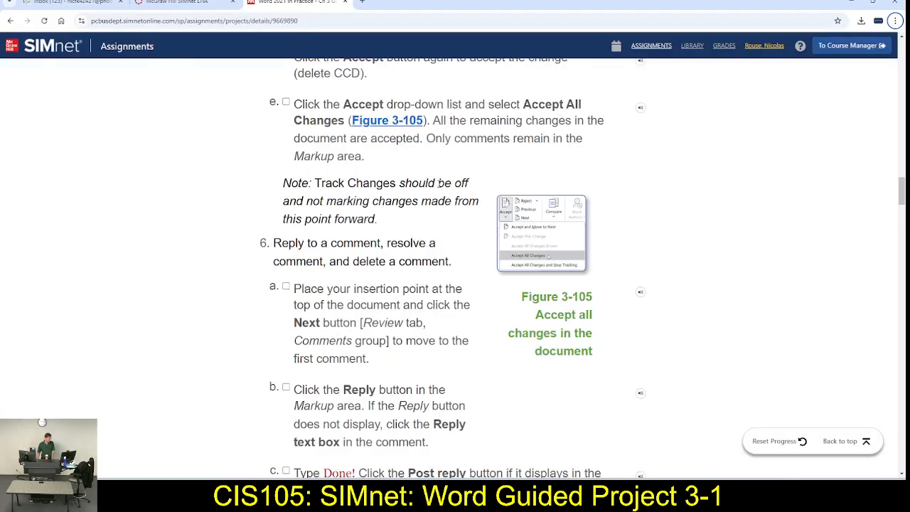
Read the SIMnet step 6 instructions on replying to, resolving and deleting comments and changing the markup display.
scroll(439, 181, "down", 3)
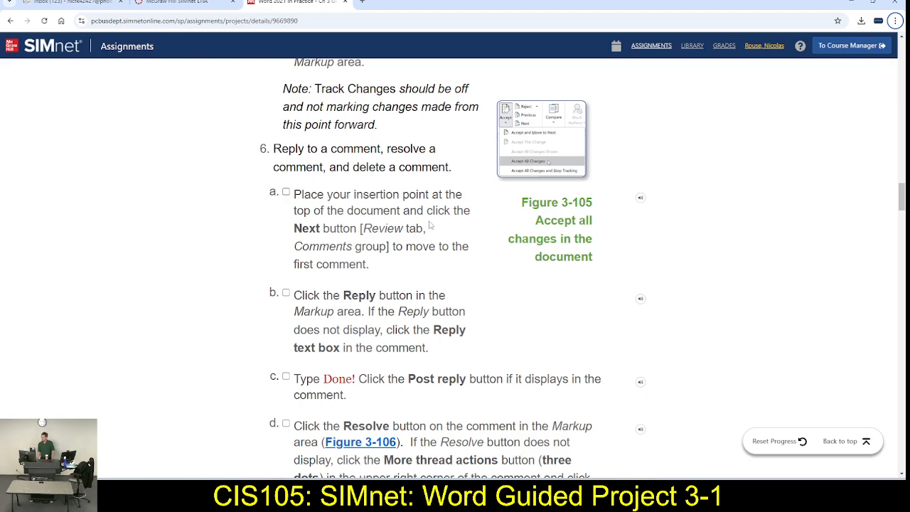
scroll(435, 220, "down", 1)
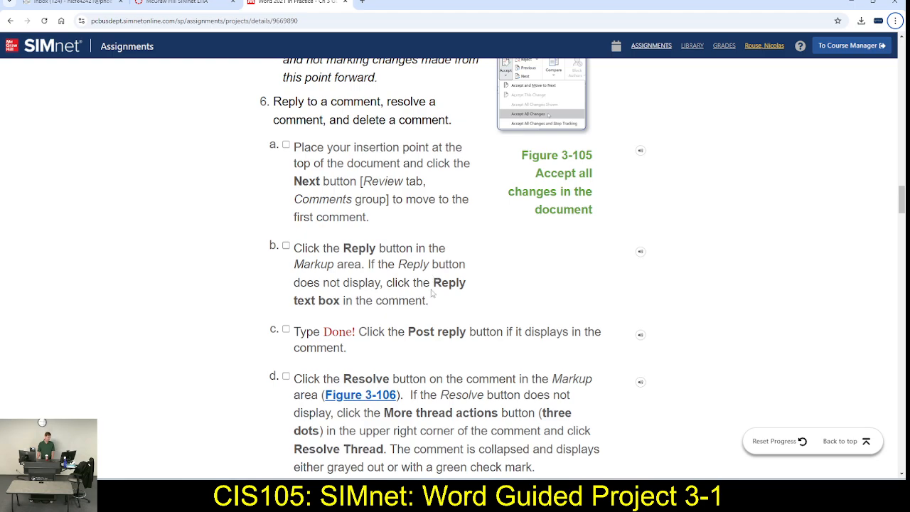
scroll(434, 281, "down", 2)
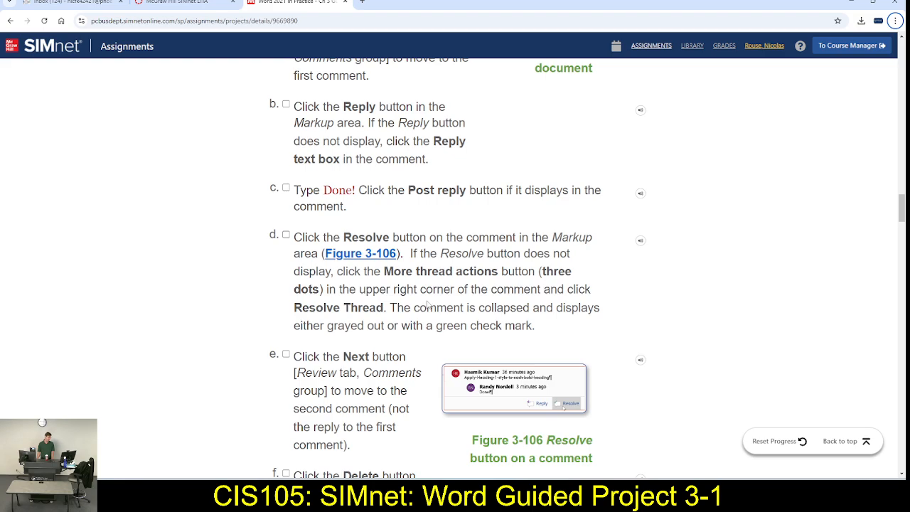
scroll(427, 305, "down", 1)
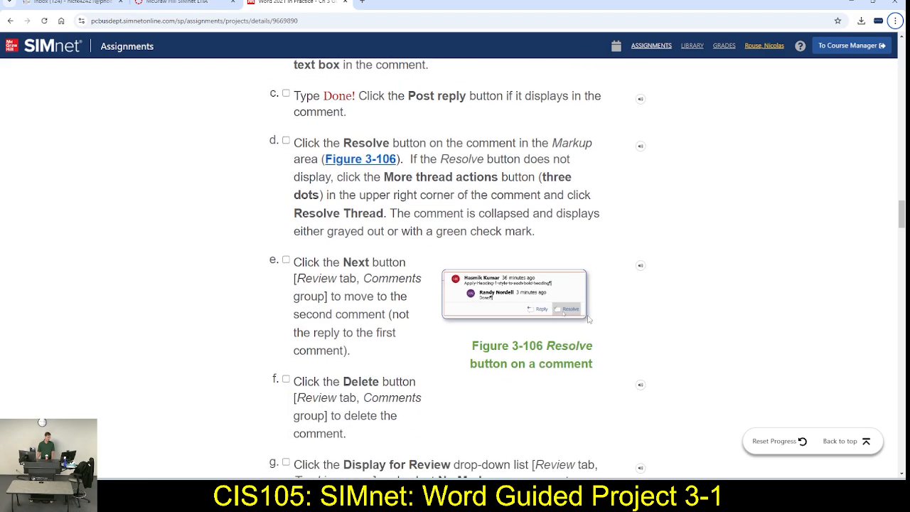
scroll(531, 327, "down", 1)
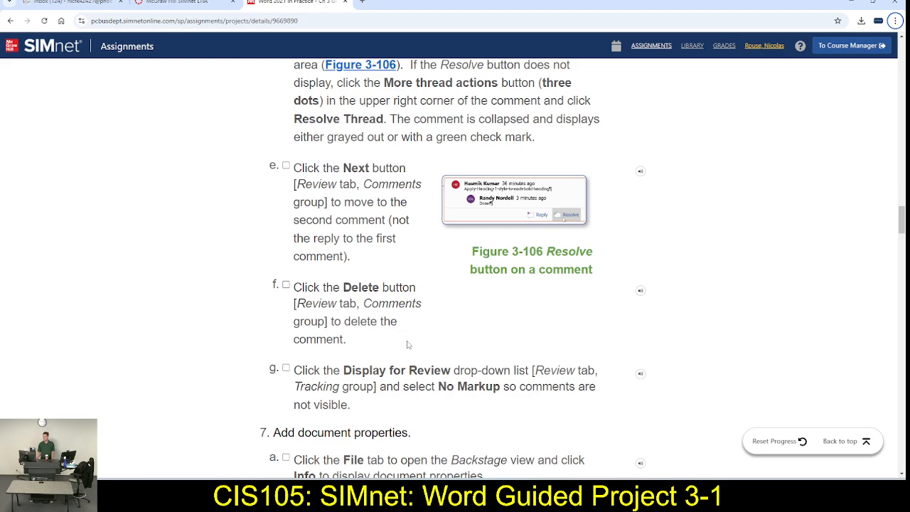
scroll(309, 307, "up", 4)
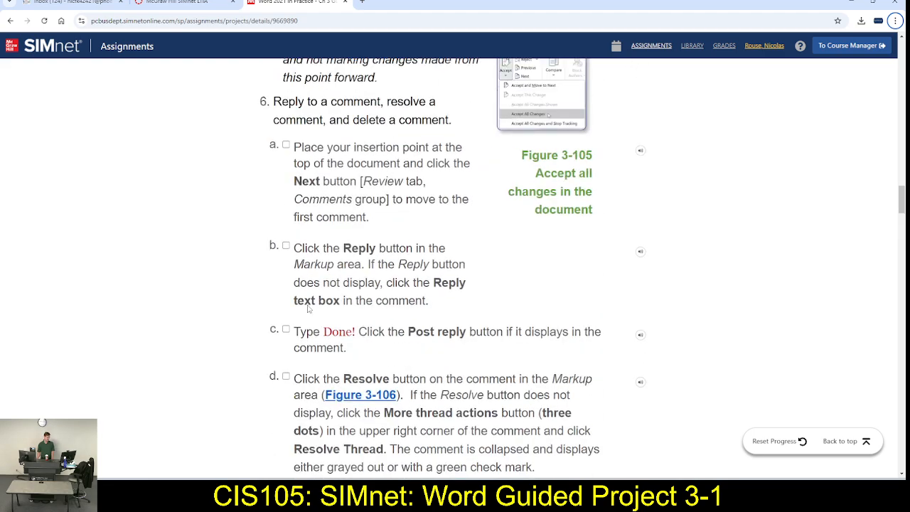
In the Word document, reply "Done!" to the Heading 1 style comment on the PURPOSE heading and resolve the comment.
key("alt+Tab")
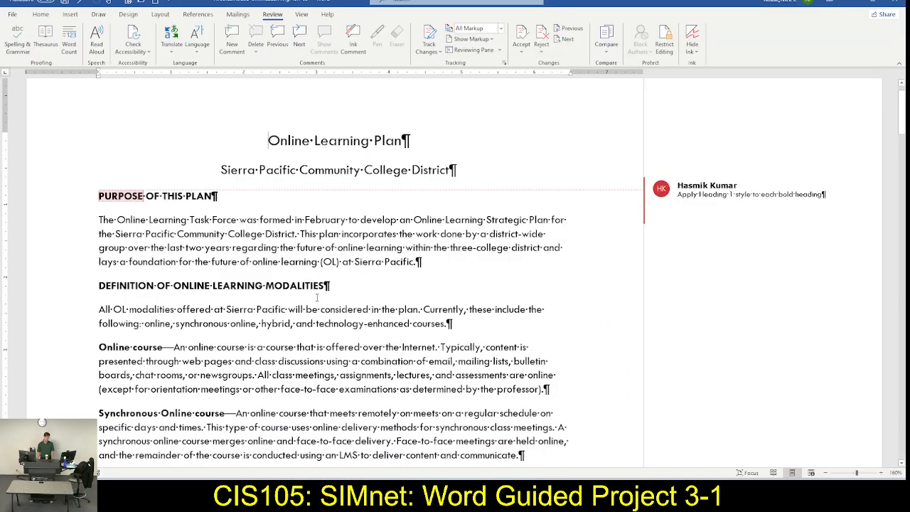
left_click(735, 192)
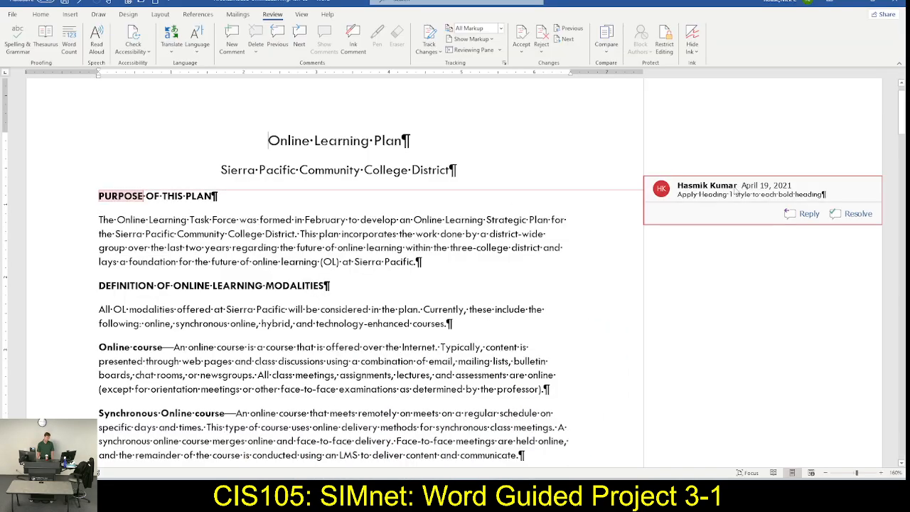
left_click(800, 215)
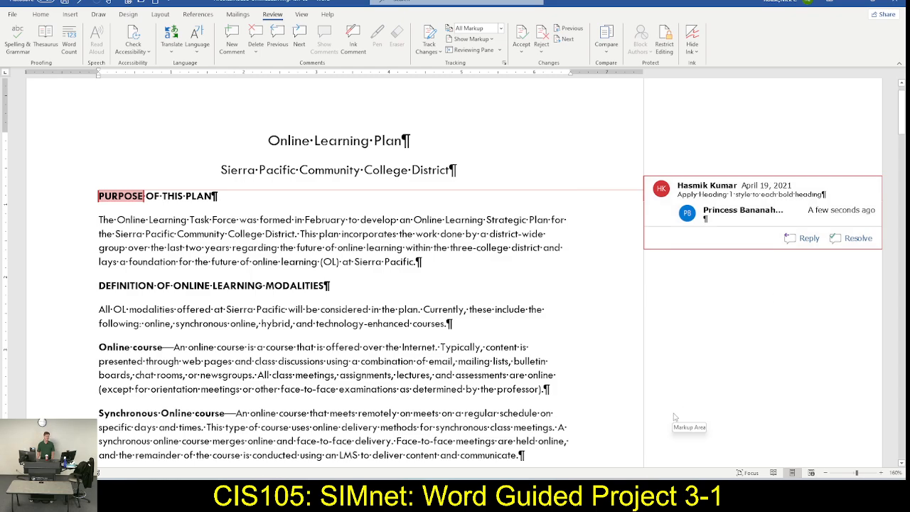
type("Don")
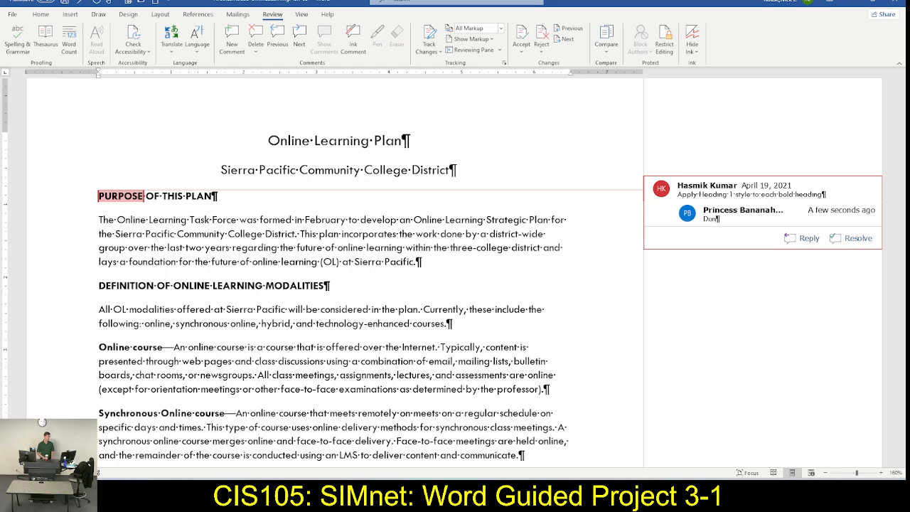
type("e!")
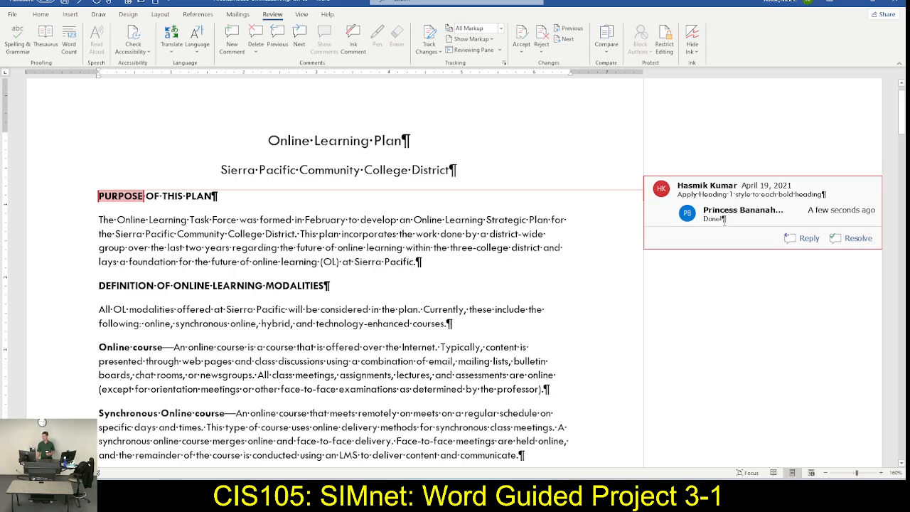
left_click(858, 238)
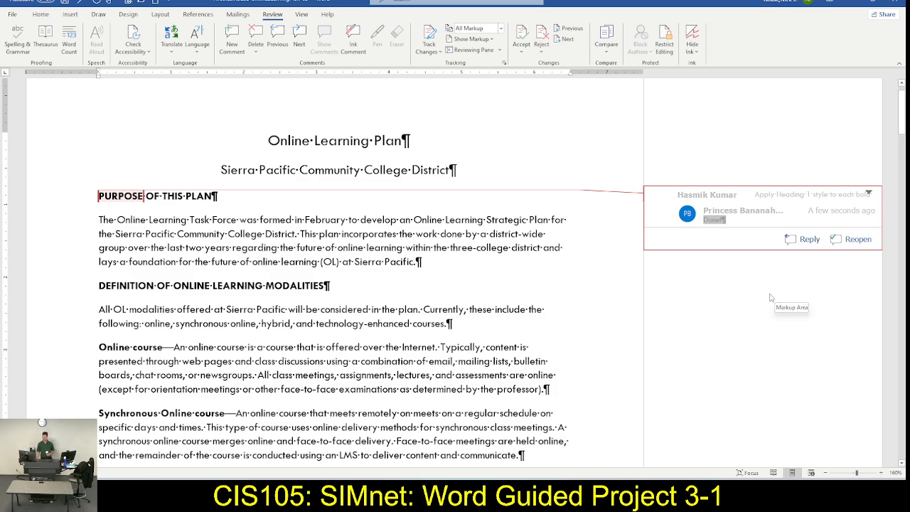
Delete the Heading 2 style comment attached to the "Online Course and Program Selection" heading.
scroll(769, 297, "down", 5)
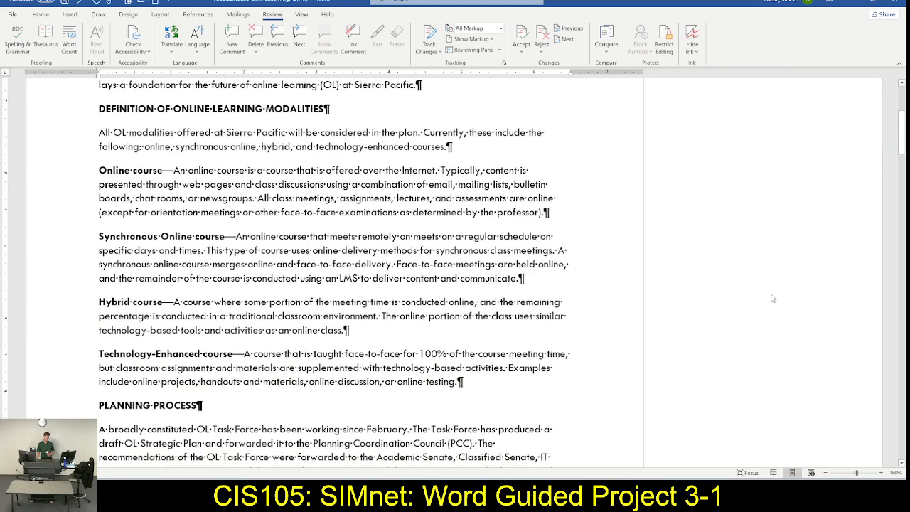
scroll(771, 298, "down", 2)
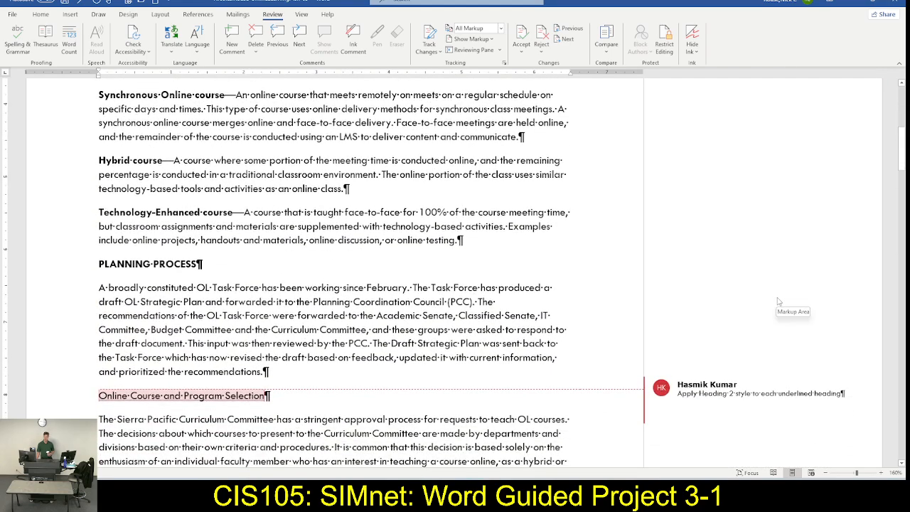
left_click(750, 393)
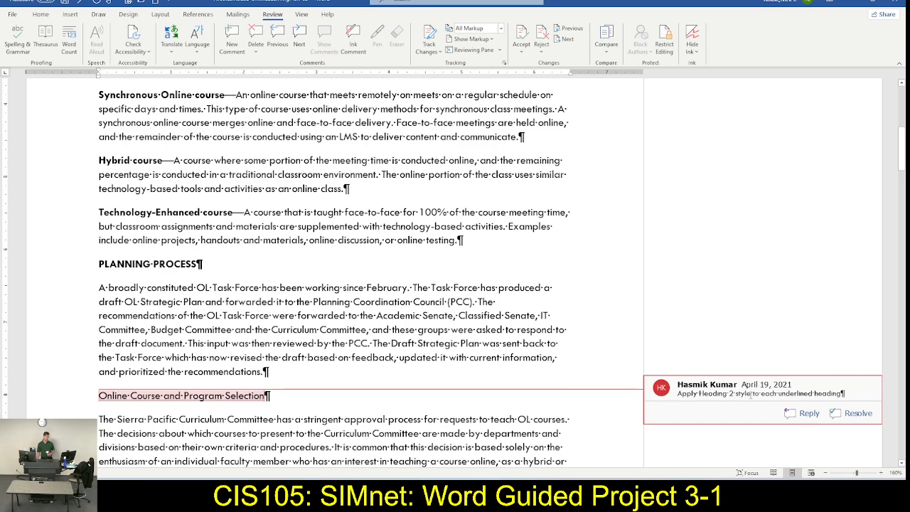
right_click(749, 393)
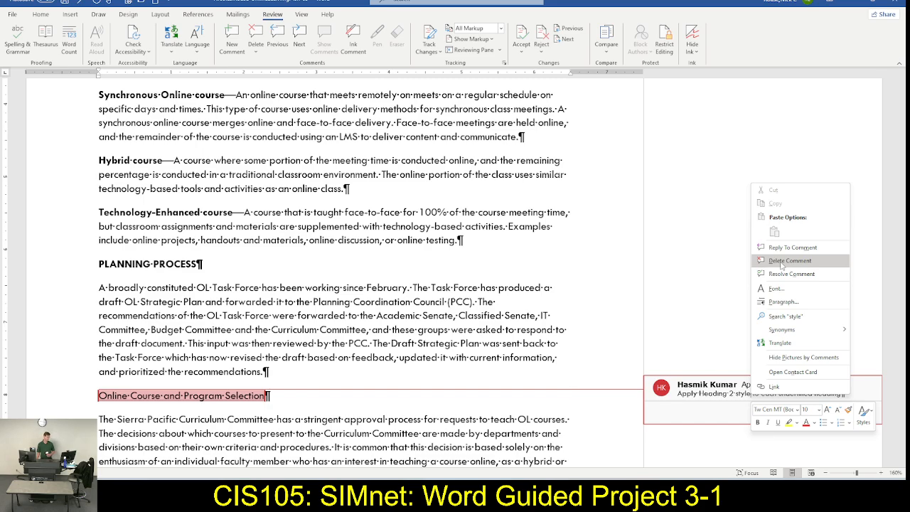
left_click(782, 265)
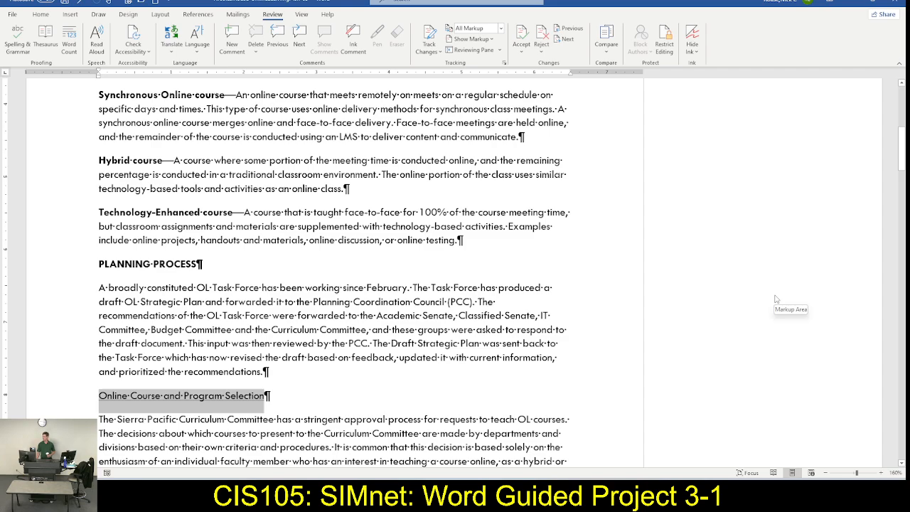
scroll(746, 372, "up", 5)
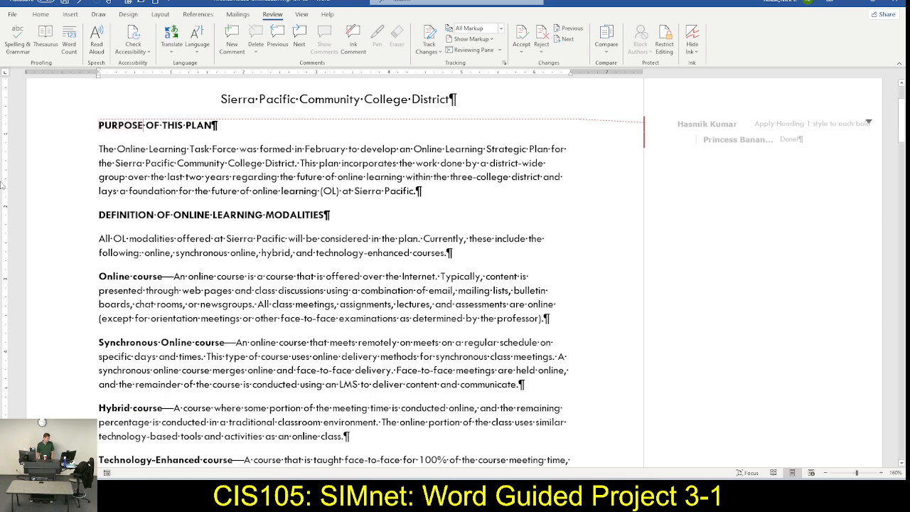
Check SIMnet instruction 6g, and in Word set the review display to No Markup.
key("alt+Tab")
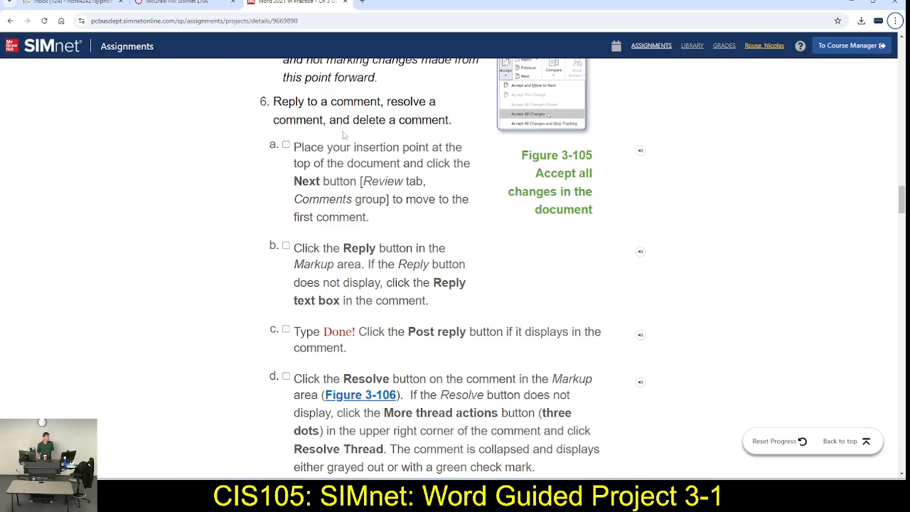
scroll(381, 214, "down", 5)
scroll(380, 213, "down", 3)
scroll(384, 213, "down", 1)
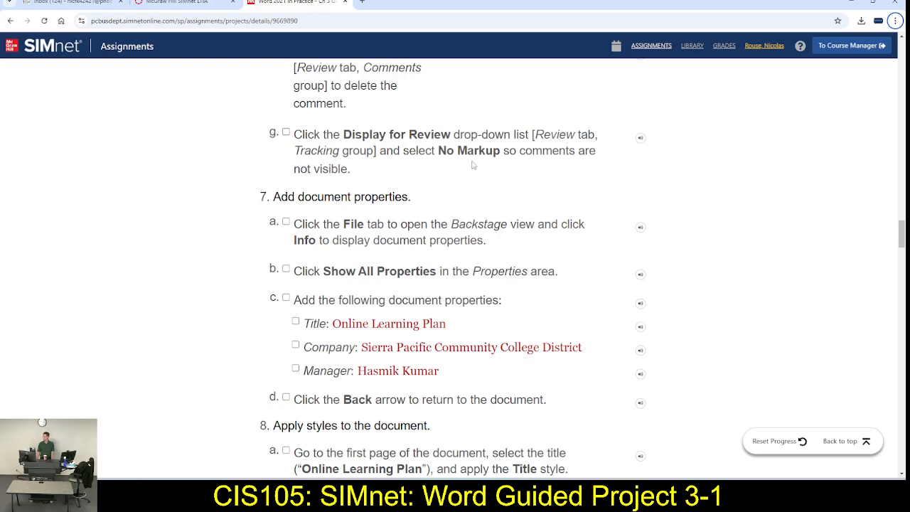
key("alt+Tab")
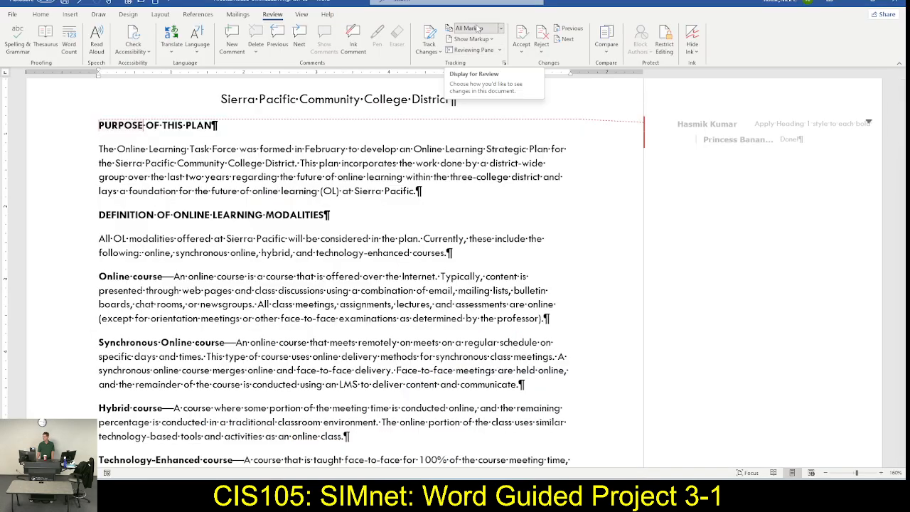
left_click(501, 28)
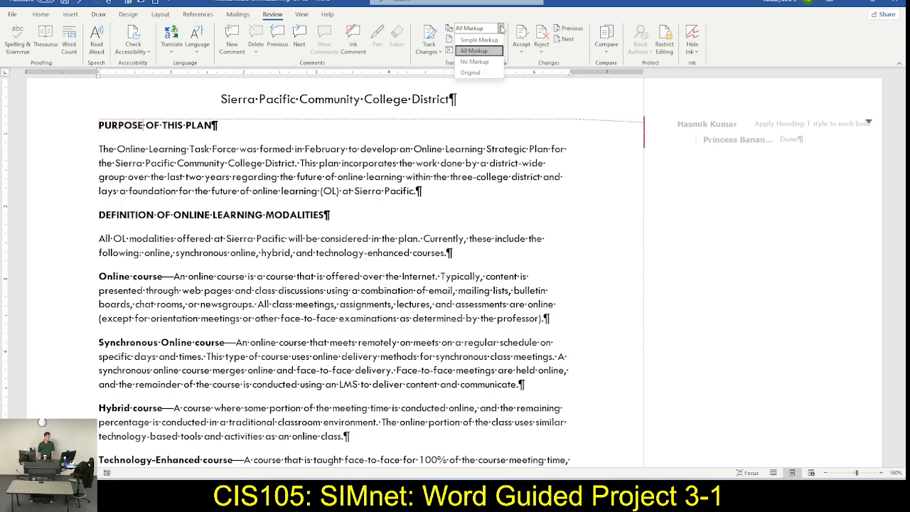
left_click(475, 62)
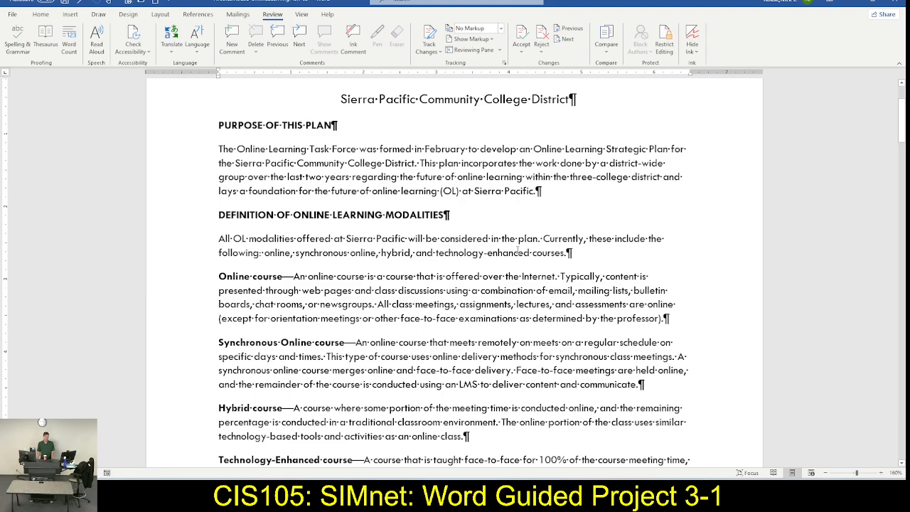
Read the SIMnet step 7 instructions and show all document properties on Word's Info page.
key("alt+Tab")
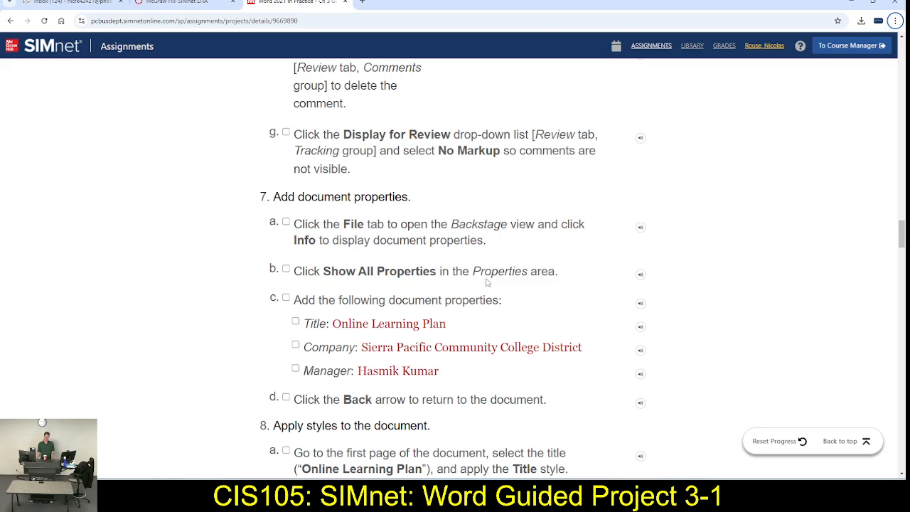
scroll(486, 282, "down", 1)
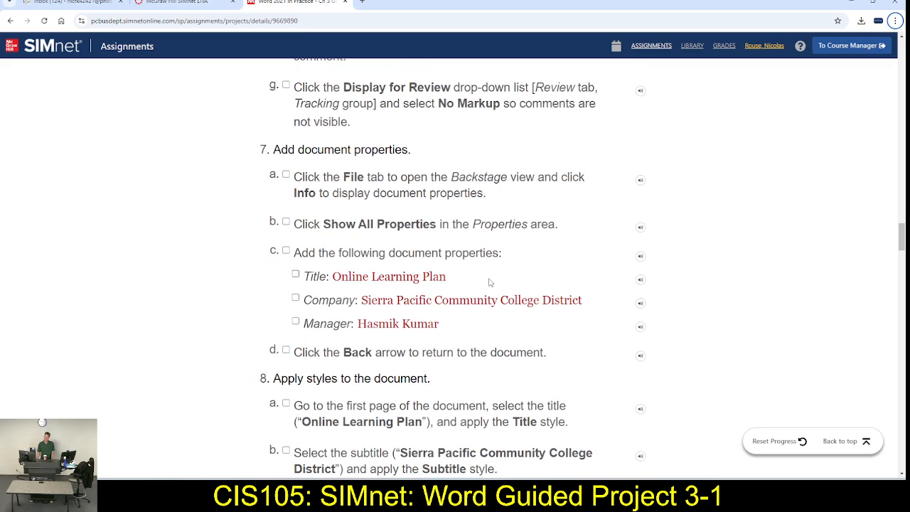
scroll(488, 322, "down", 1)
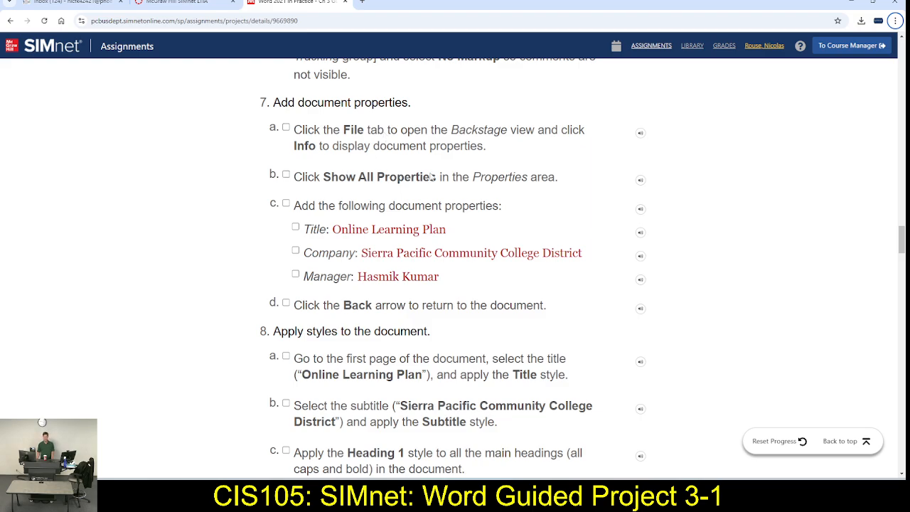
key("alt+Tab")
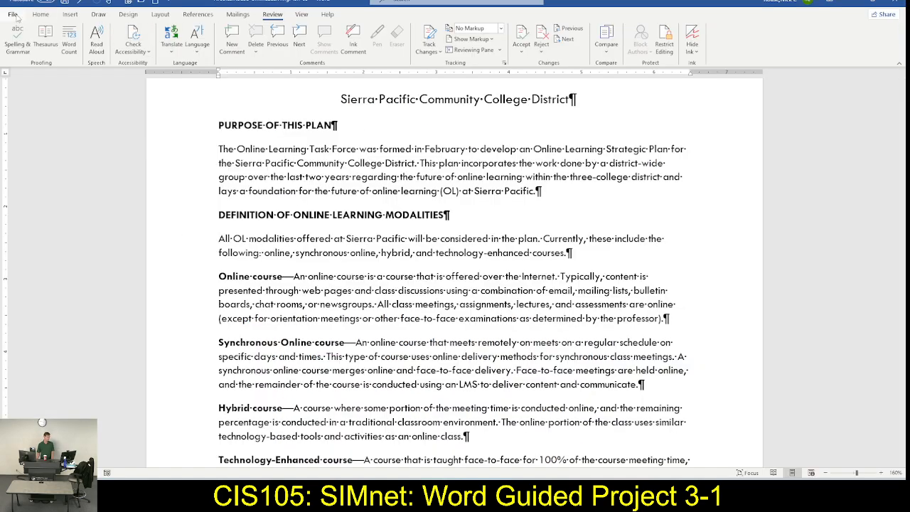
left_click(13, 14)
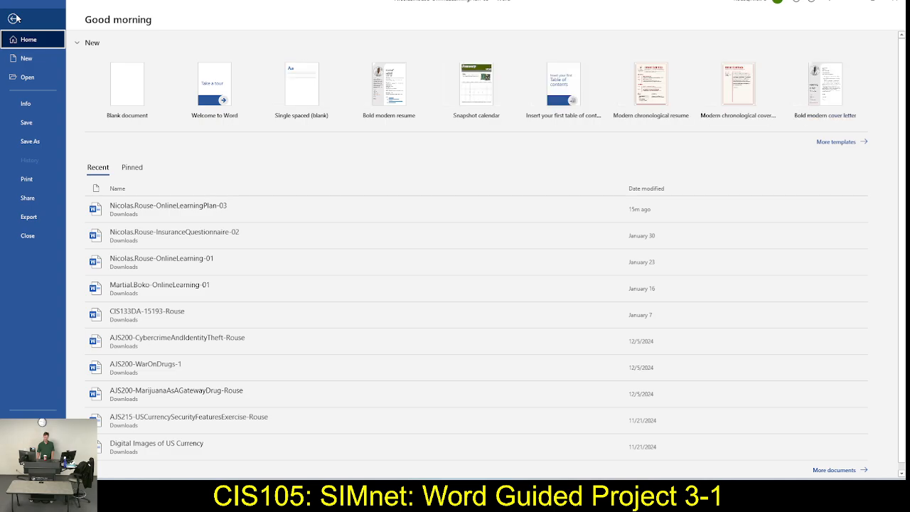
left_click(21, 105)
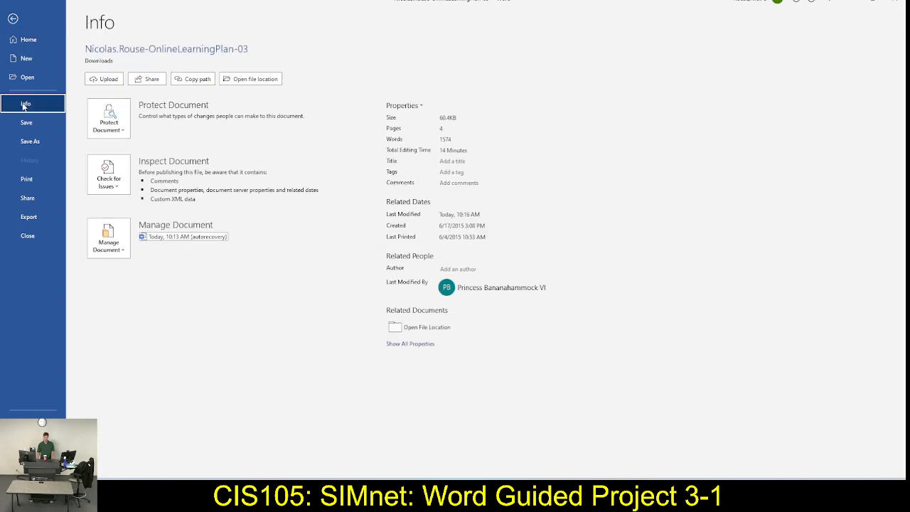
key("alt+Tab")
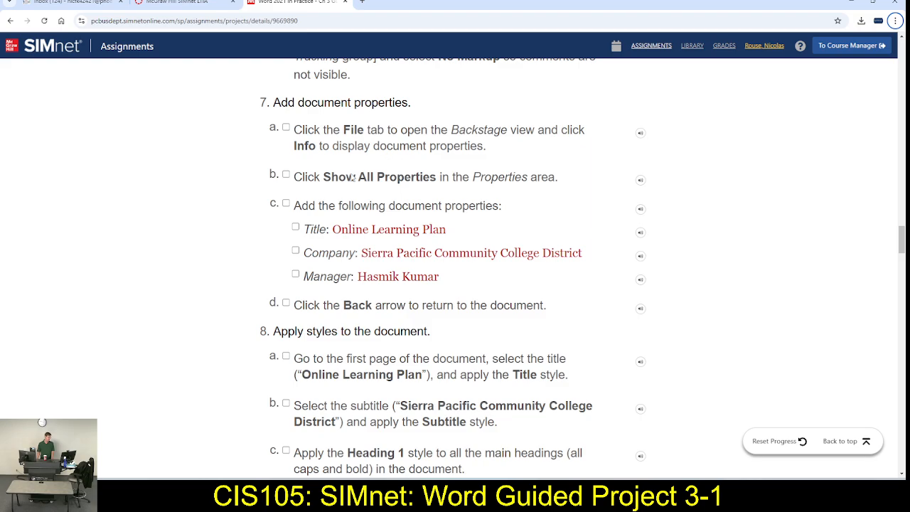
key("alt+Tab")
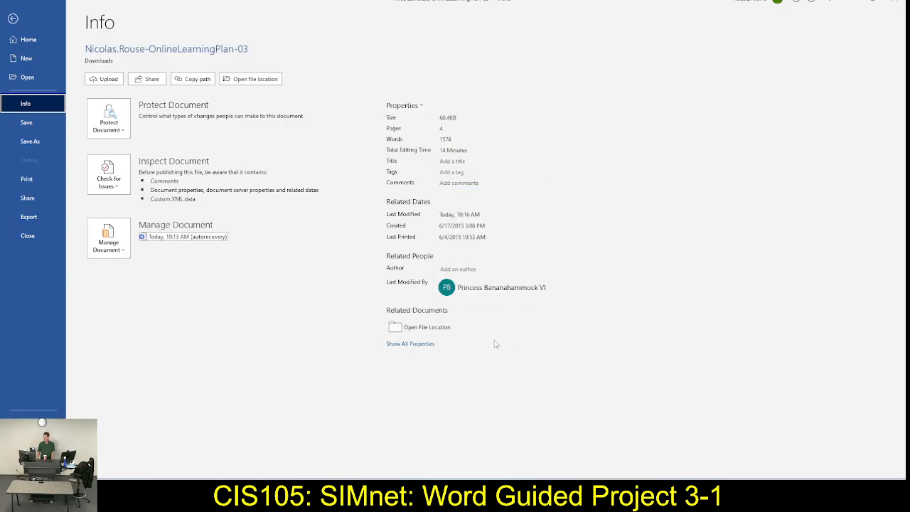
left_click(425, 346)
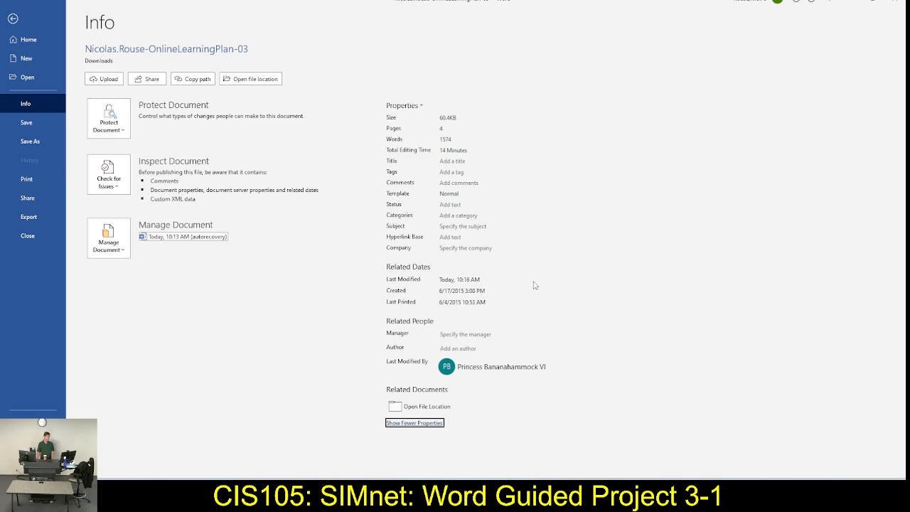
Copy the title "Online Learning Plan" from SIMnet step 7c and paste it into the document's Title property in Word.
key("alt+Tab")
left_click_drag(334, 235, 446, 237)
key("ctrl+c")
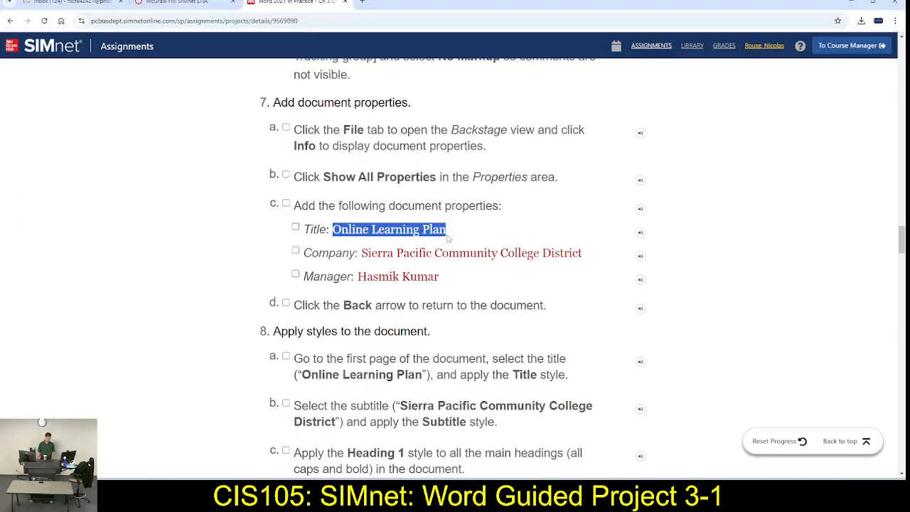
key("alt+Tab")
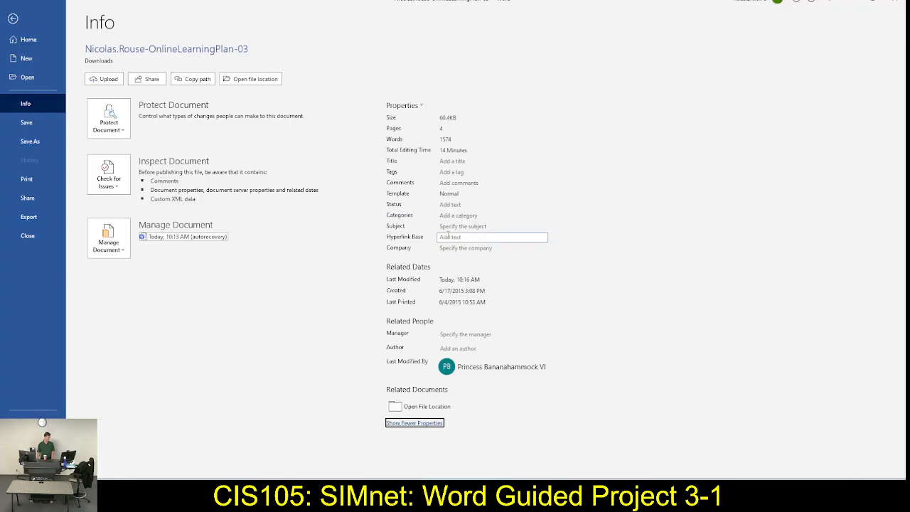
left_click(451, 161)
key("ctrl+v")
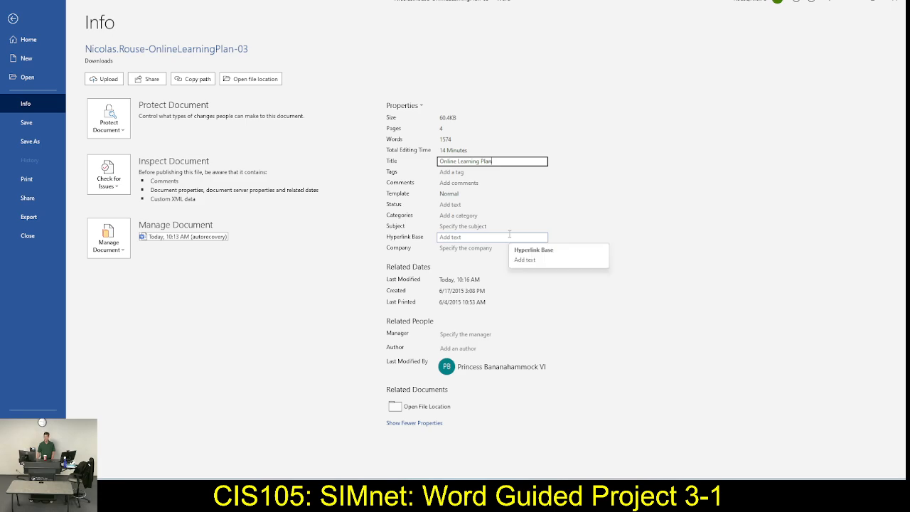
Copy "Sierra Pacific Community College District" from SIMnet step 7c and paste it into the document's Company property in Word.
key("alt+Tab")
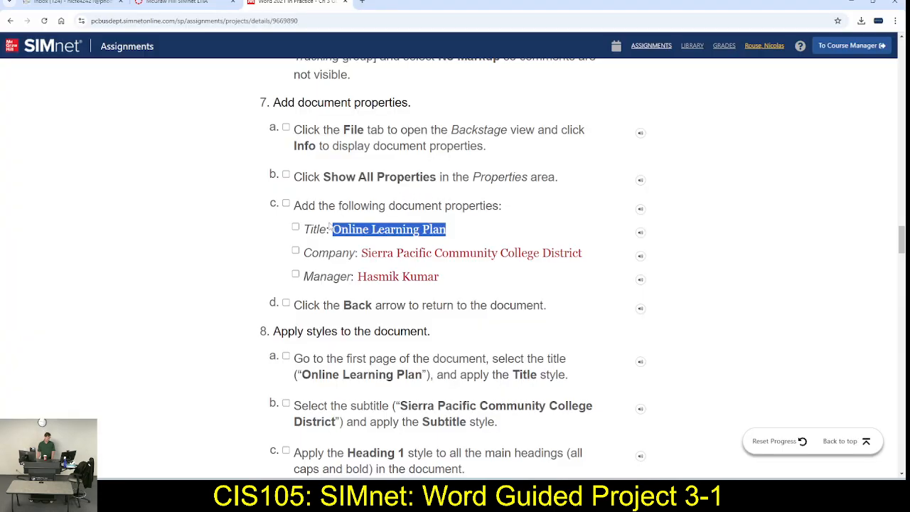
left_click_drag(360, 254, 583, 254)
key("ctrl+c")
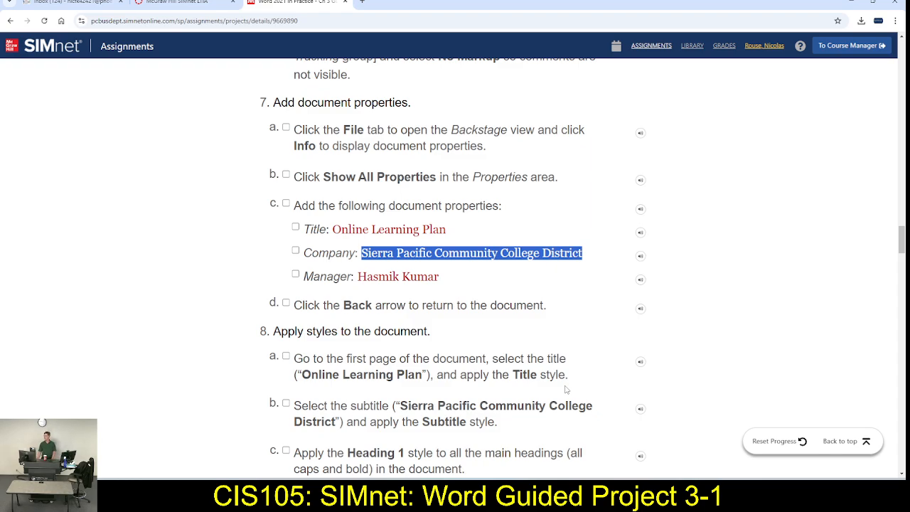
key("alt+Tab")
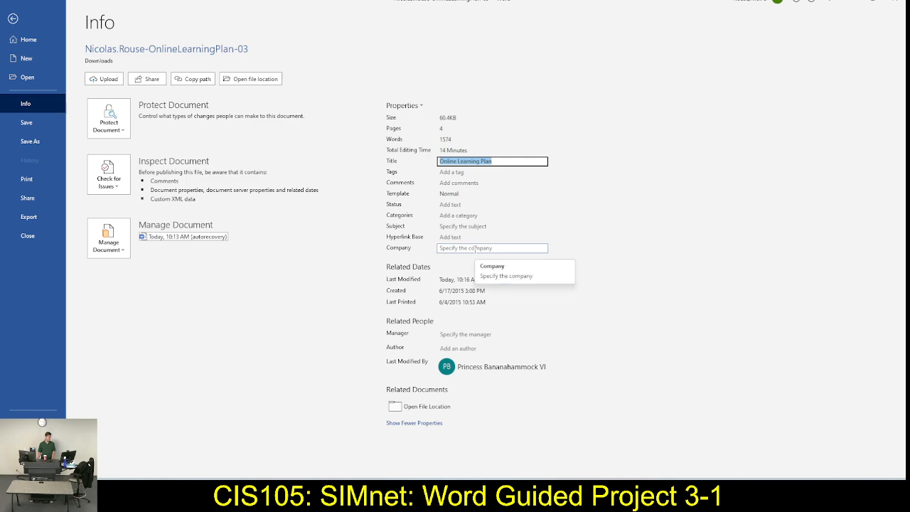
left_click(475, 248)
key("ctrl+v")
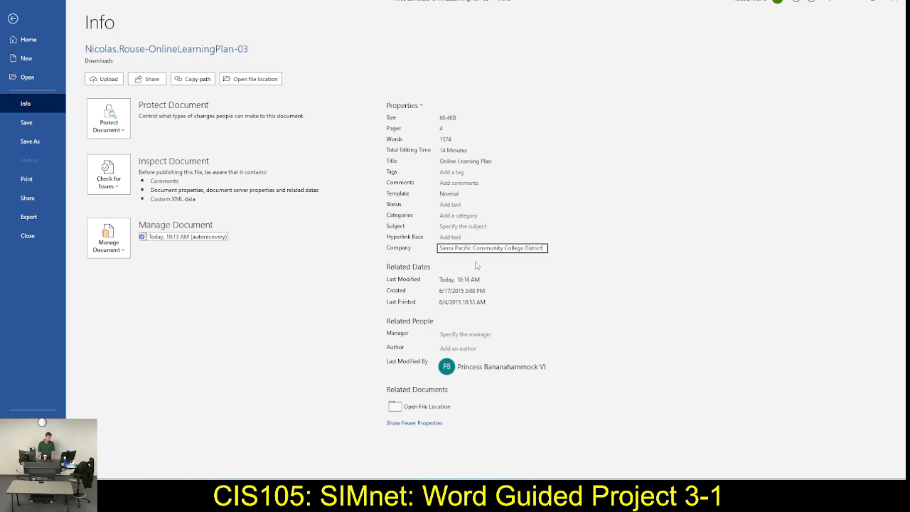
Look up the manager in SIMnet step 7c and enter the manager's full name in the document's Manager property in Word.
key("alt+Tab")
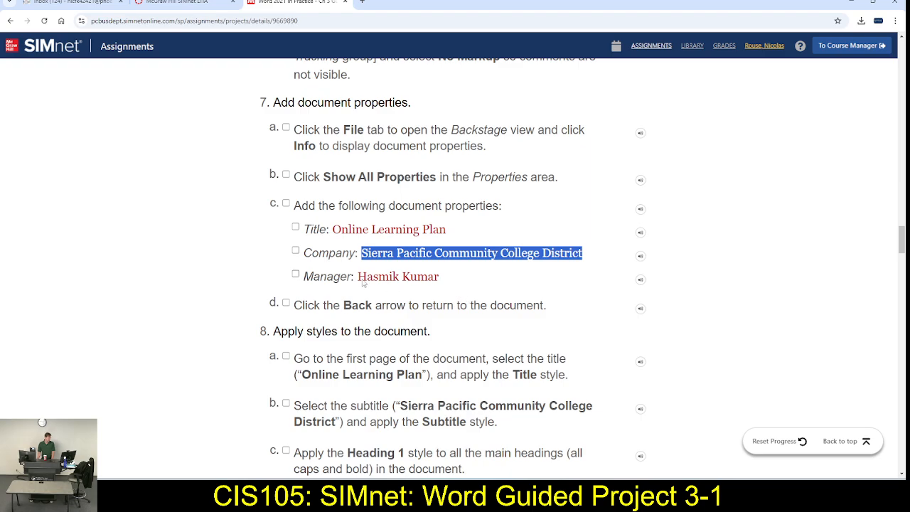
left_click_drag(360, 278, 440, 281)
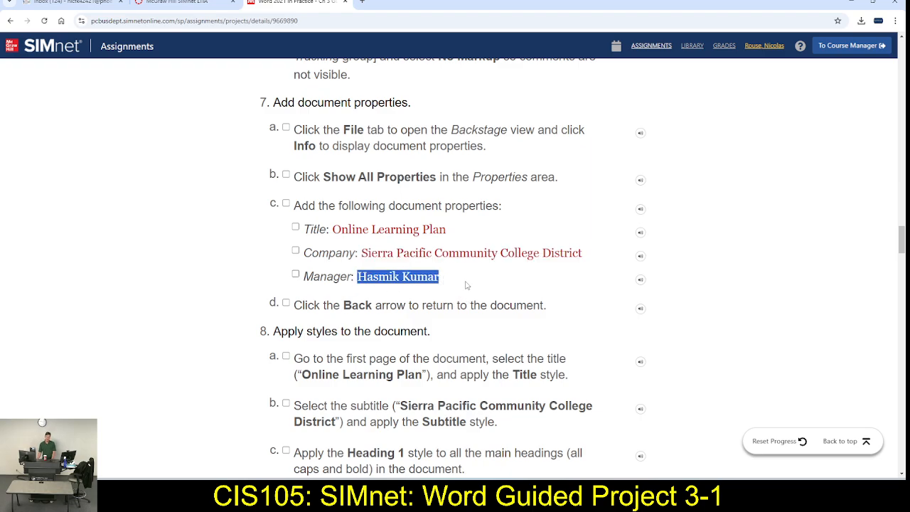
key("alt+Tab")
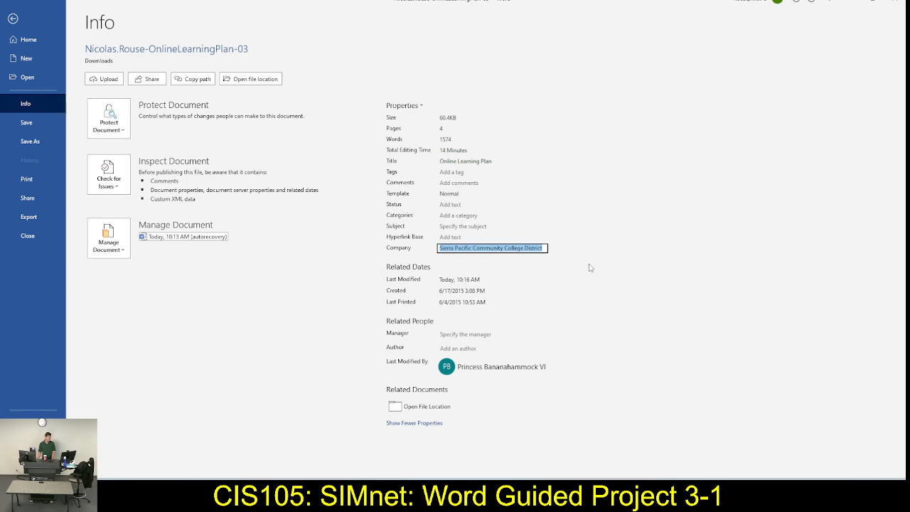
left_click(472, 333)
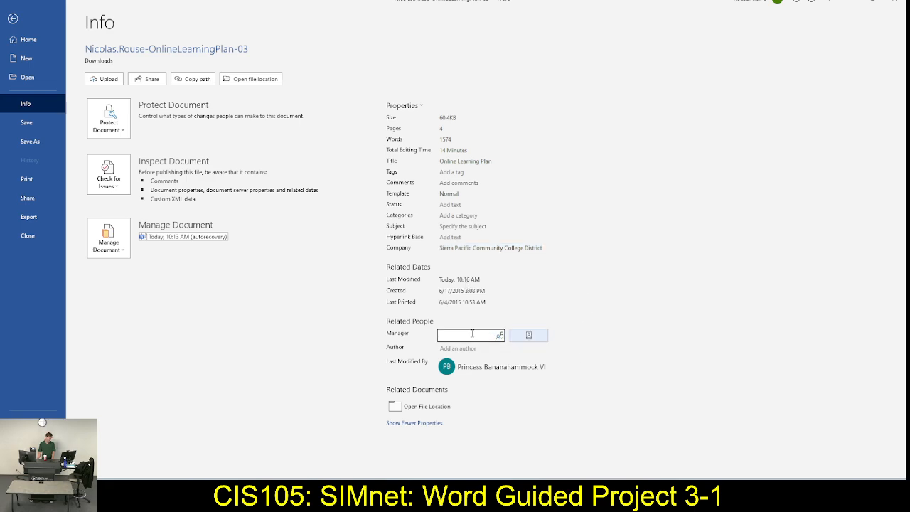
type("Hasmik Kumar")
key("Return")
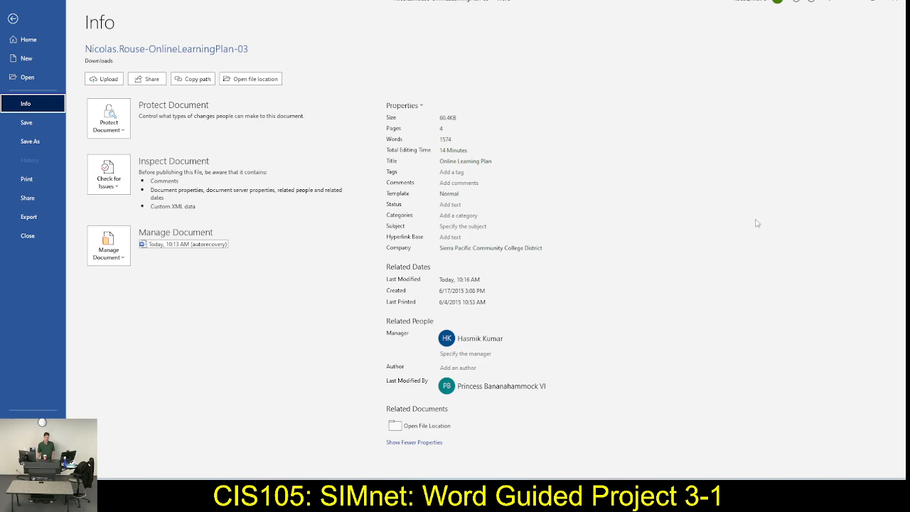
Check SIMnet instruction 7d, and in Word save the document and return to its pages.
key("alt+Tab")
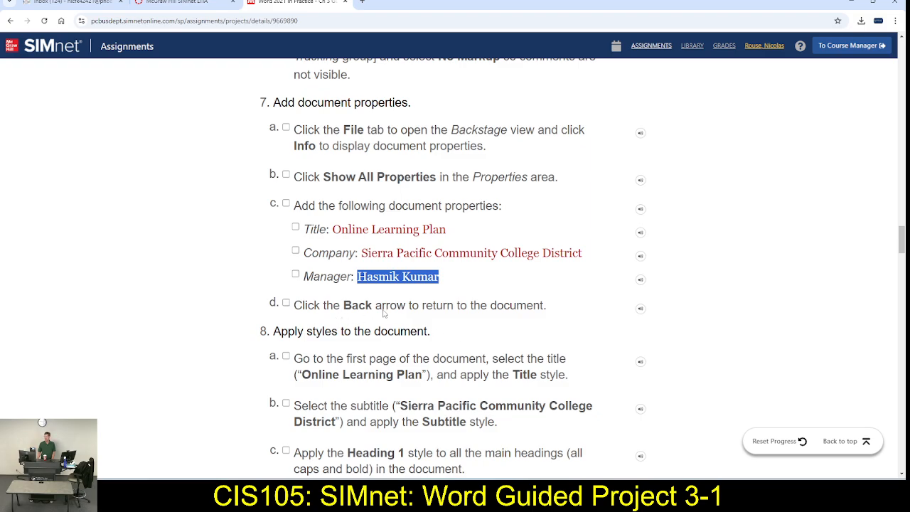
key("alt+Tab")
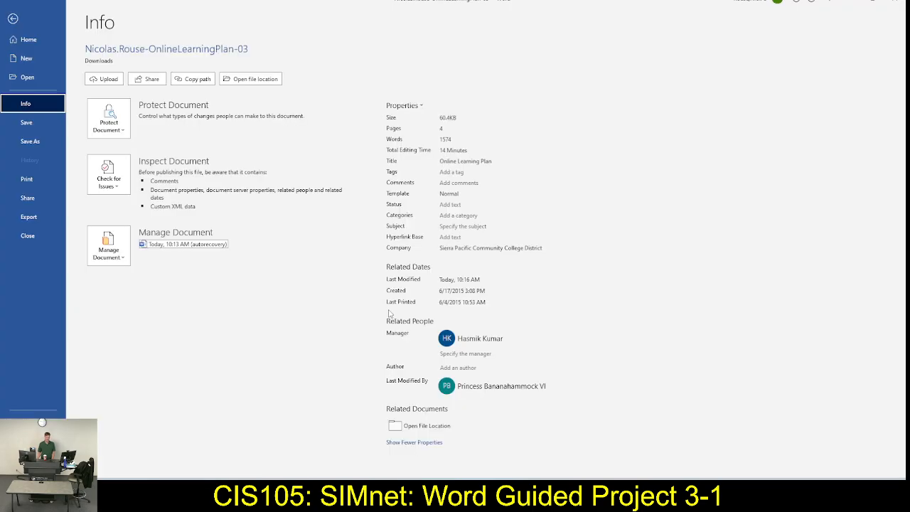
left_click(35, 124)
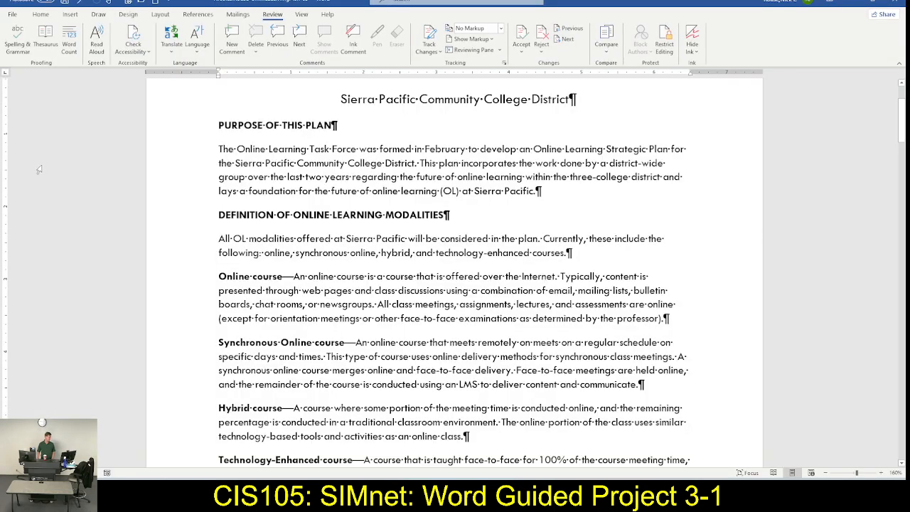
Read SIMnet instruction 8a, and in Word apply the Title style to the "Online Learning Plan" line on the first page.
scroll(216, 288, "up", 2)
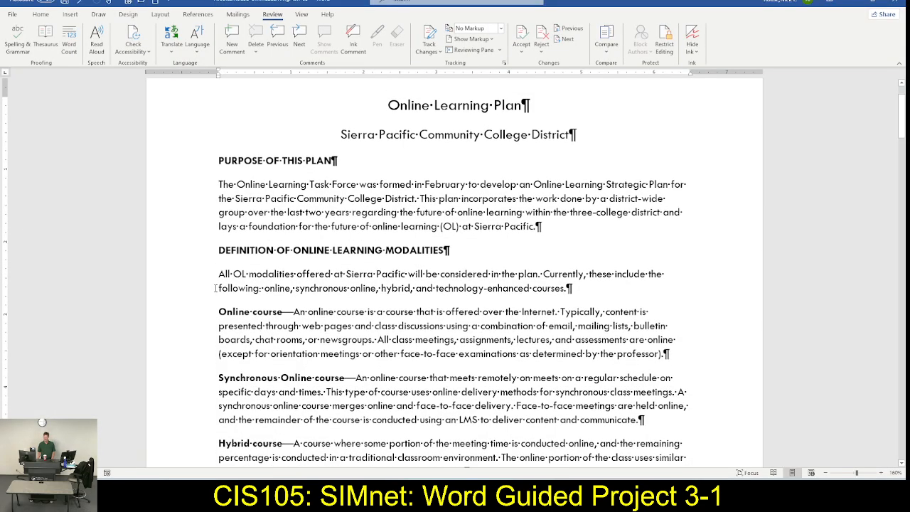
key("alt+Tab")
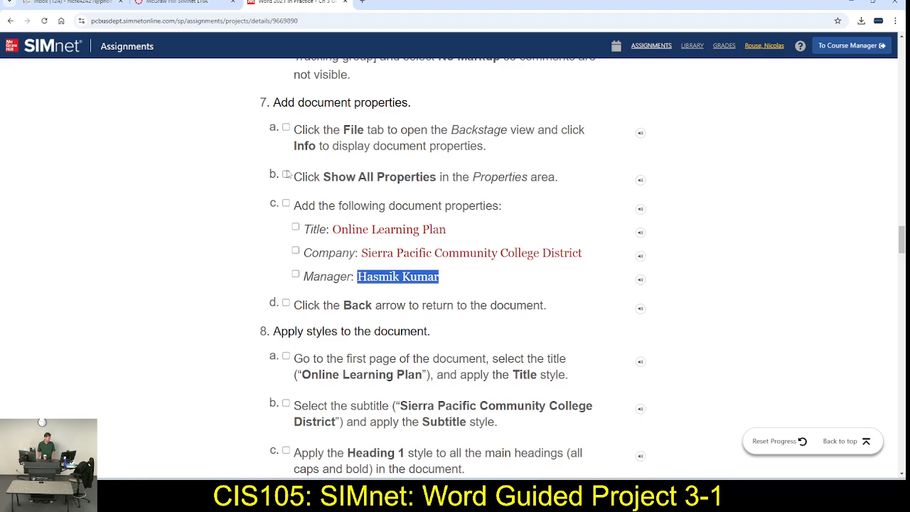
scroll(317, 299, "down", 1)
scroll(319, 302, "down", 2)
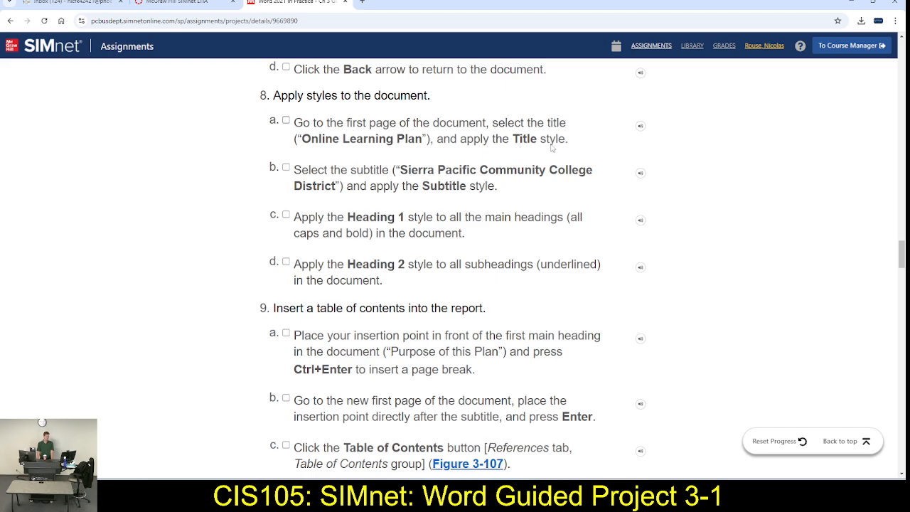
key("alt+Tab")
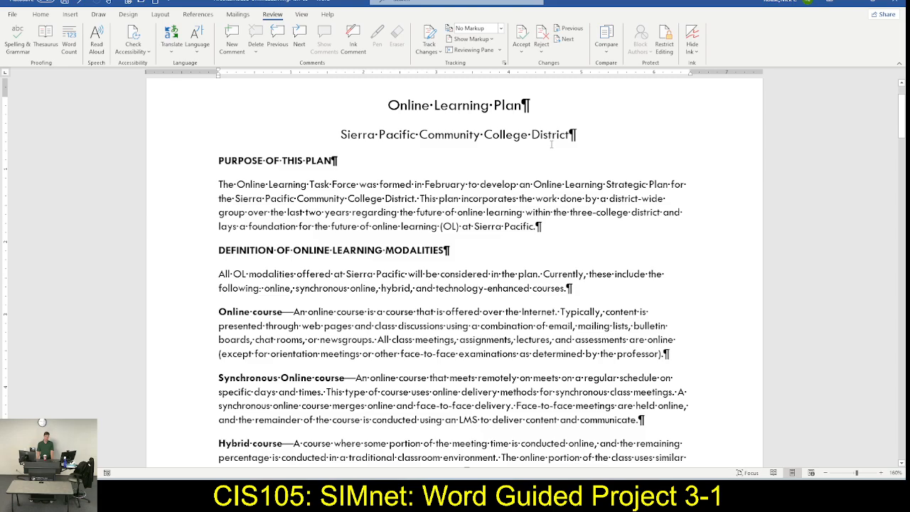
scroll(293, 175, "up", 2)
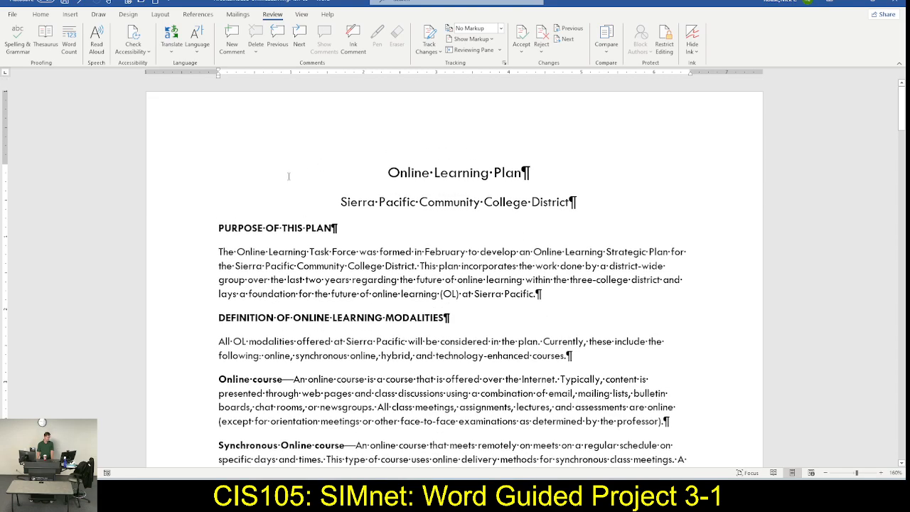
left_click(178, 176)
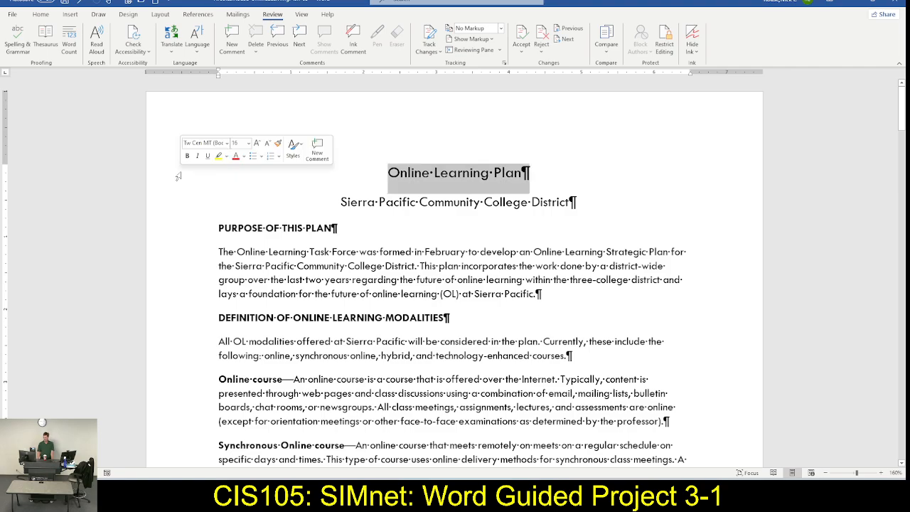
left_click(292, 152)
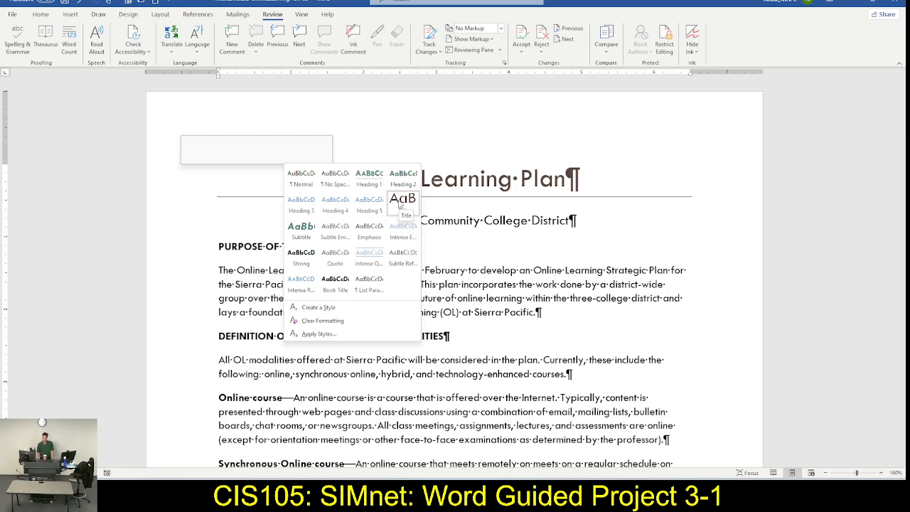
left_click(399, 204)
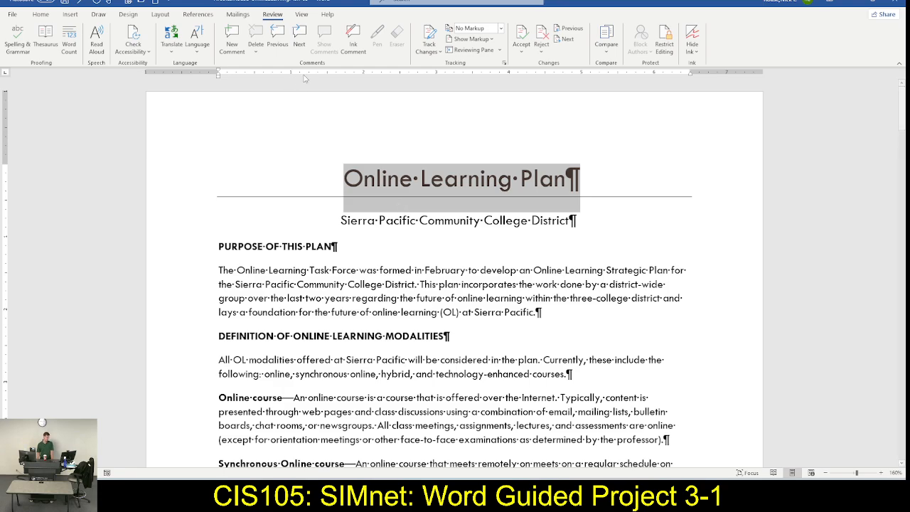
left_click(41, 14)
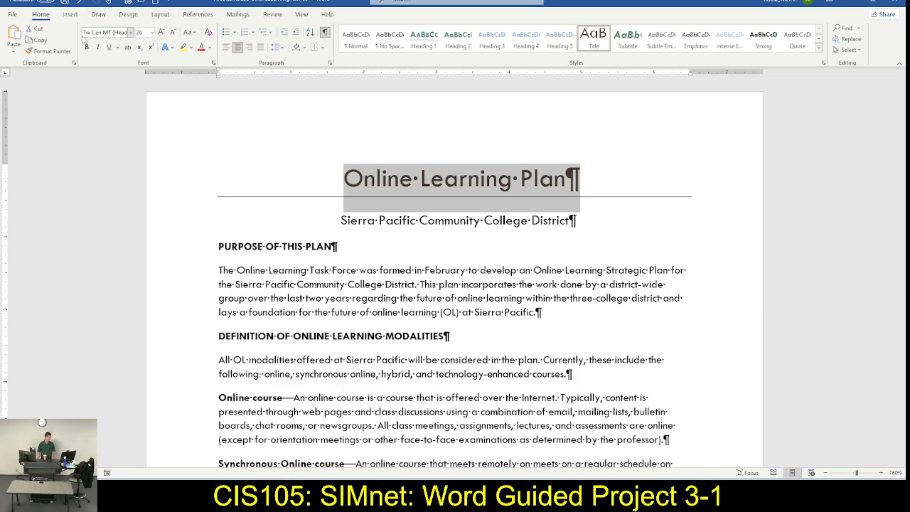
Check SIMnet instruction 8b, and in Word apply the Subtitle style to "Sierra Pacific Community College District".
key("alt+Tab")
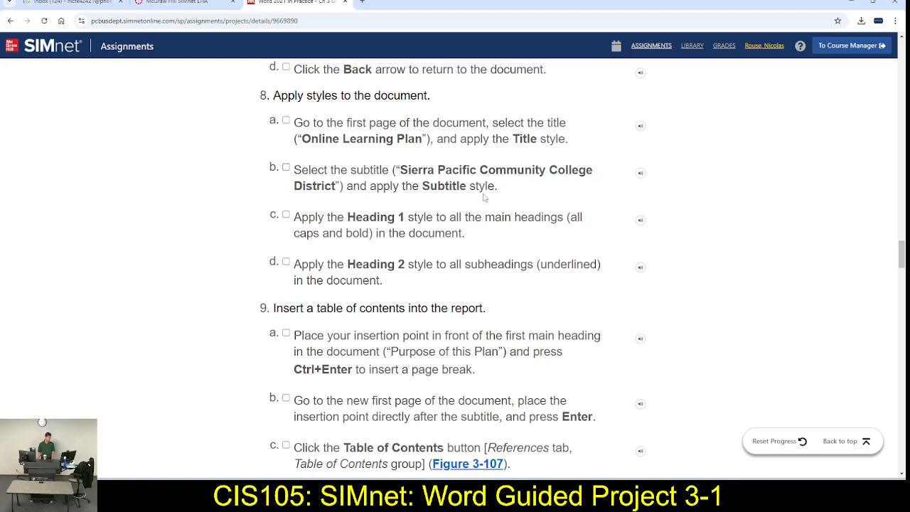
key("alt+Tab")
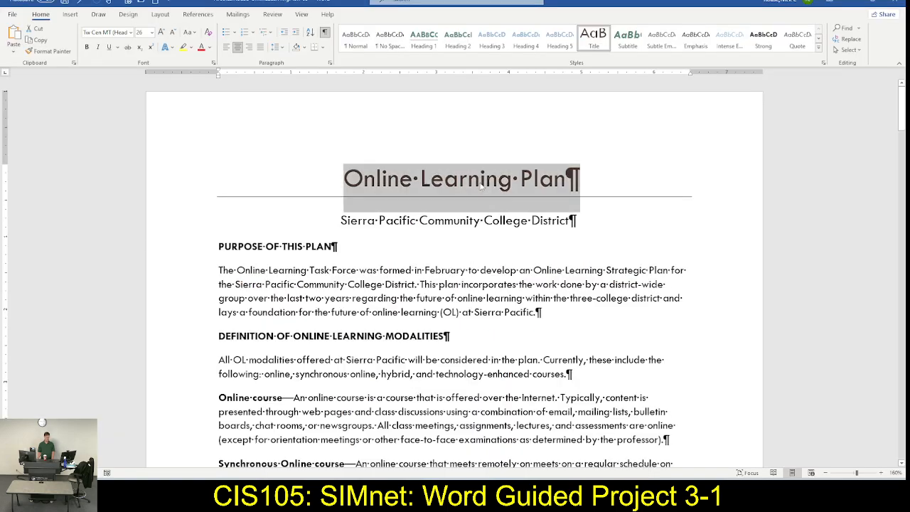
left_click(174, 225)
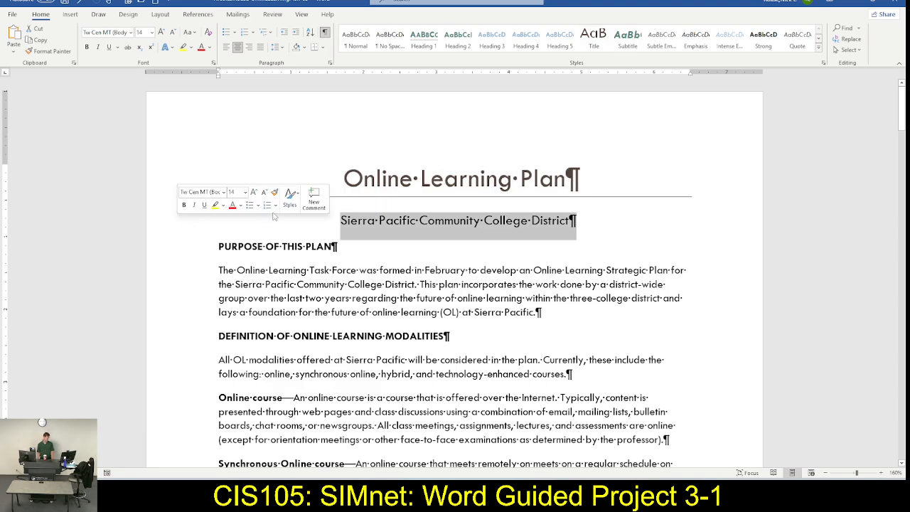
left_click(289, 202)
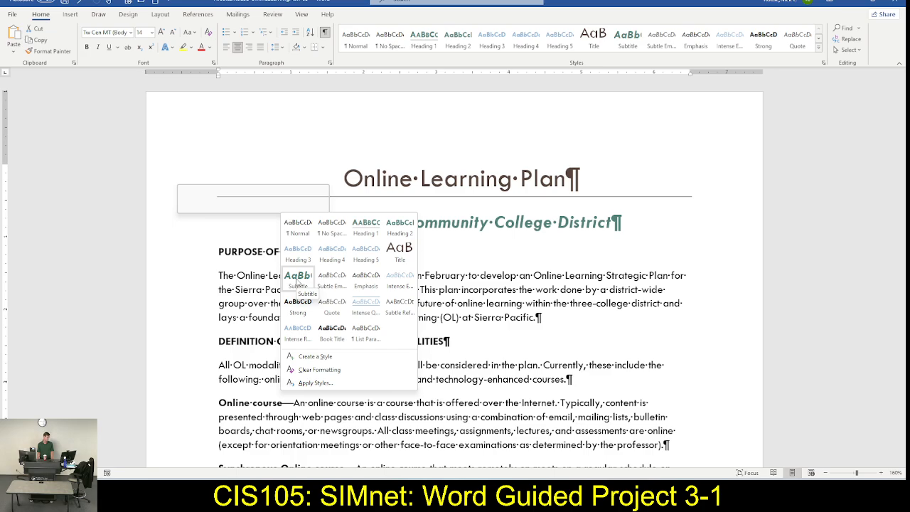
left_click(298, 282)
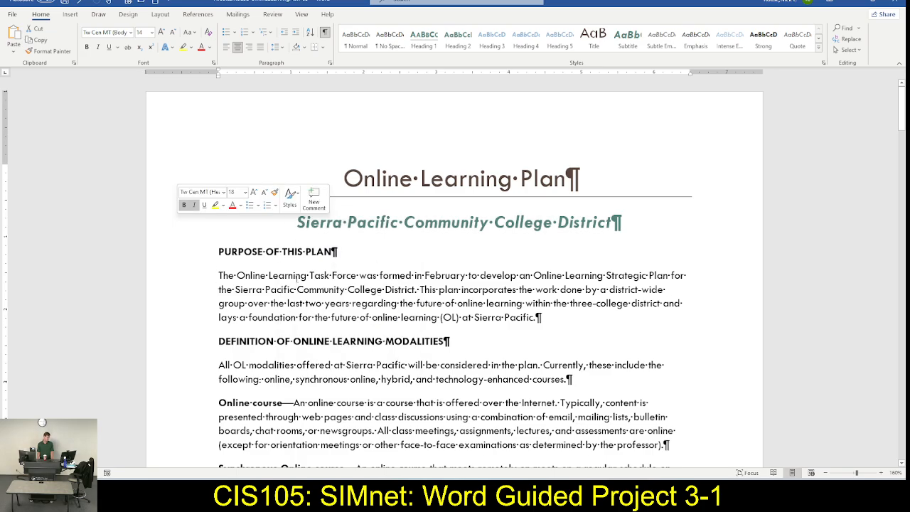
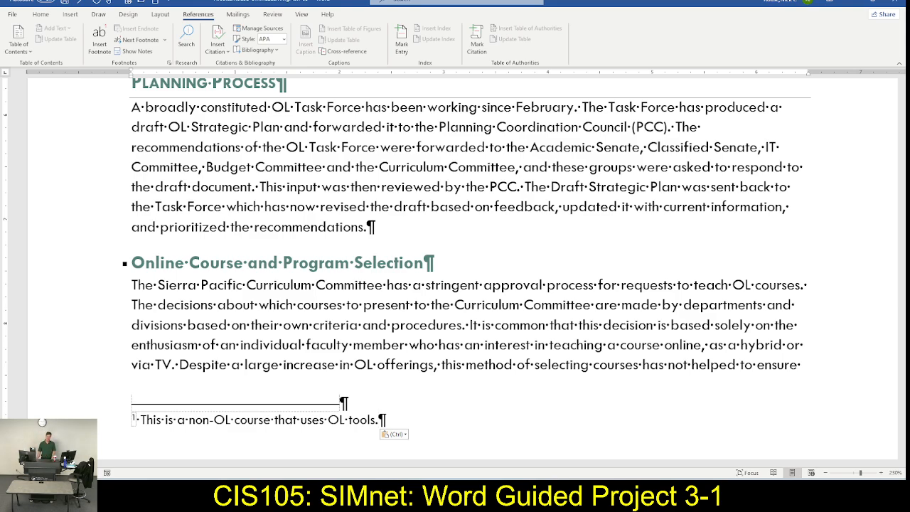
Switch to SIMnet, mark footnote instructions 10a, 10b and 10c as done, and read 10d and 10e.
key("alt+Tab")
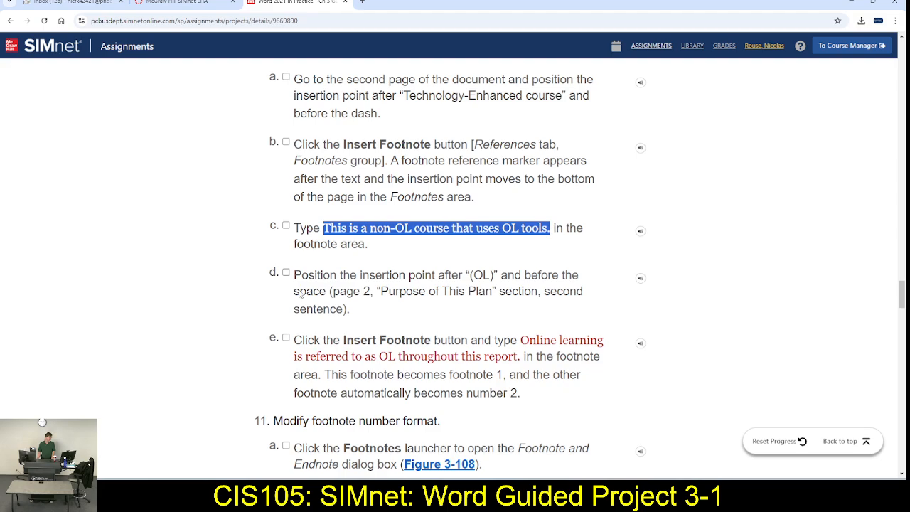
left_click(293, 233)
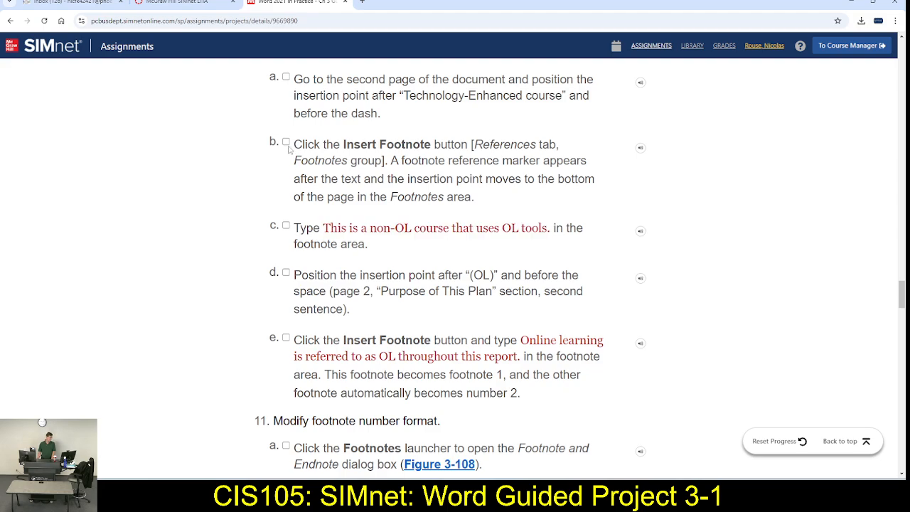
left_click(285, 122)
scroll(285, 135, "up", 1)
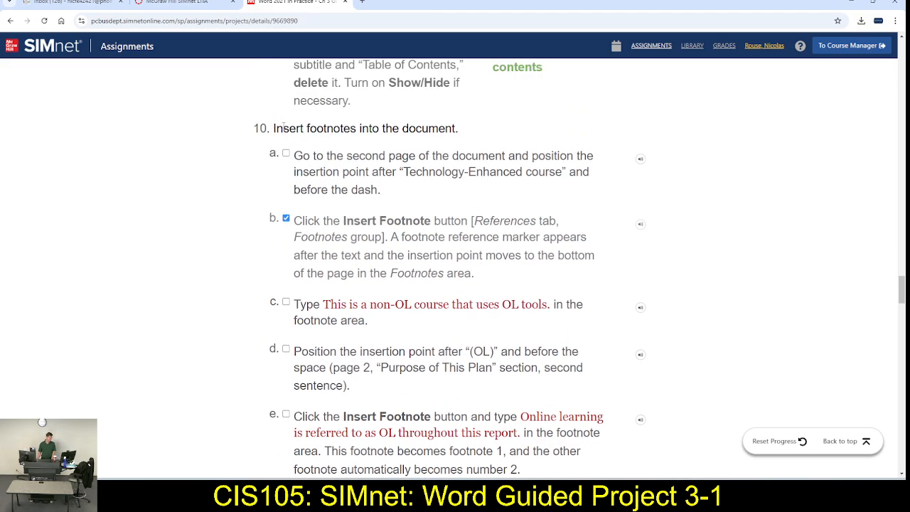
left_click(286, 154)
scroll(285, 142, "down", 2)
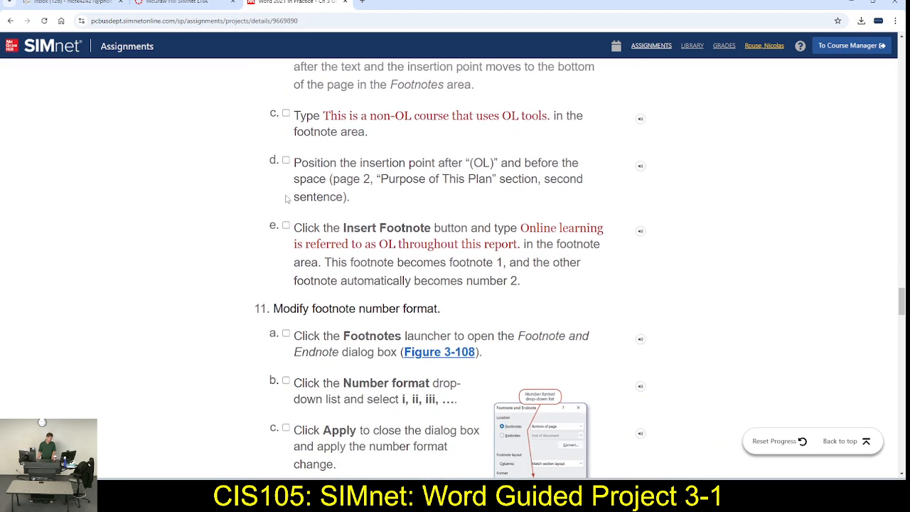
left_click(285, 114)
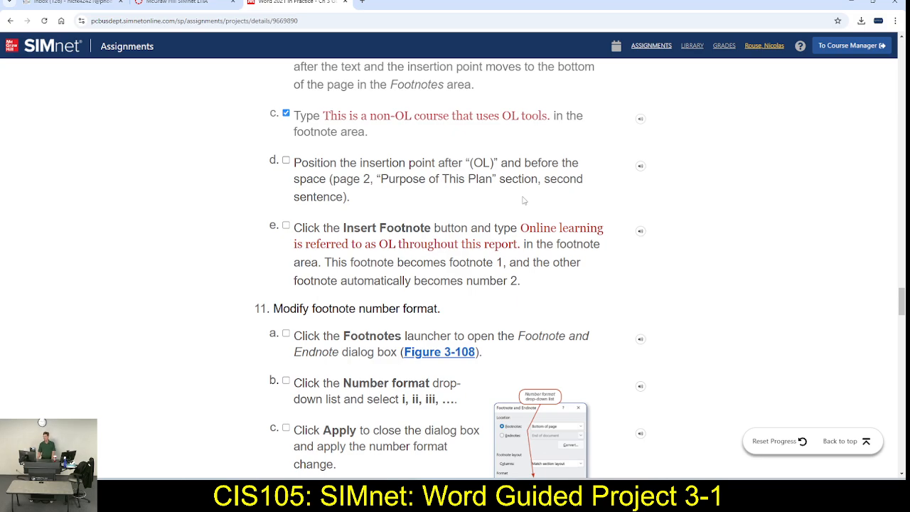
In Word, insert a footnote directly after "(OL)" in the second sentence of the "Purpose of This Plan" section.
key("alt+Tab")
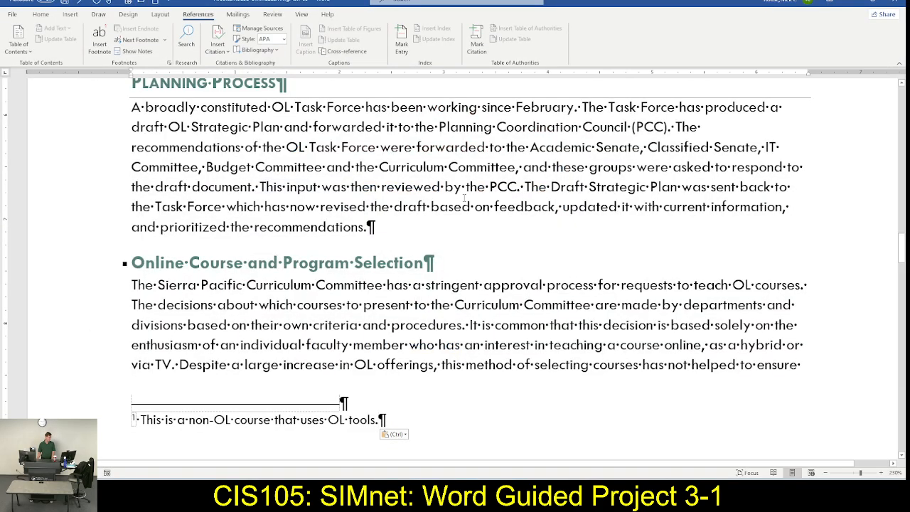
scroll(442, 243, "up", 7)
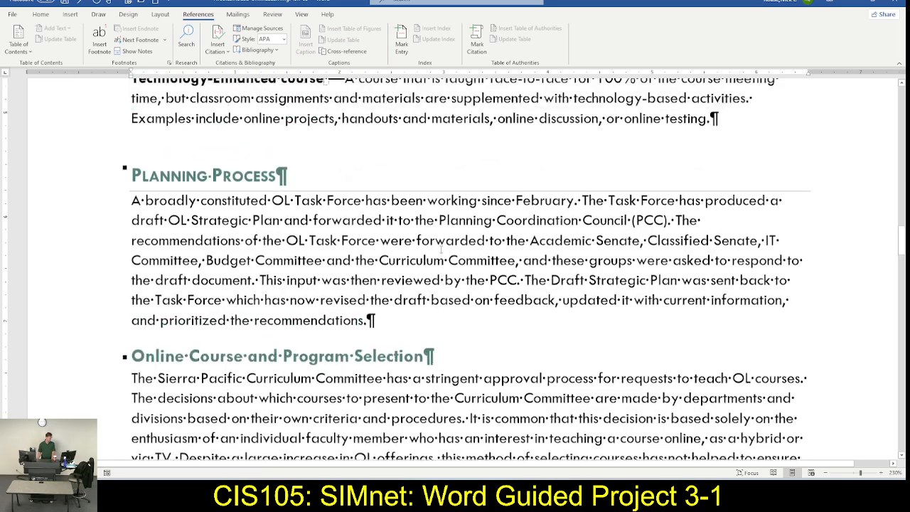
scroll(441, 249, "up", 3)
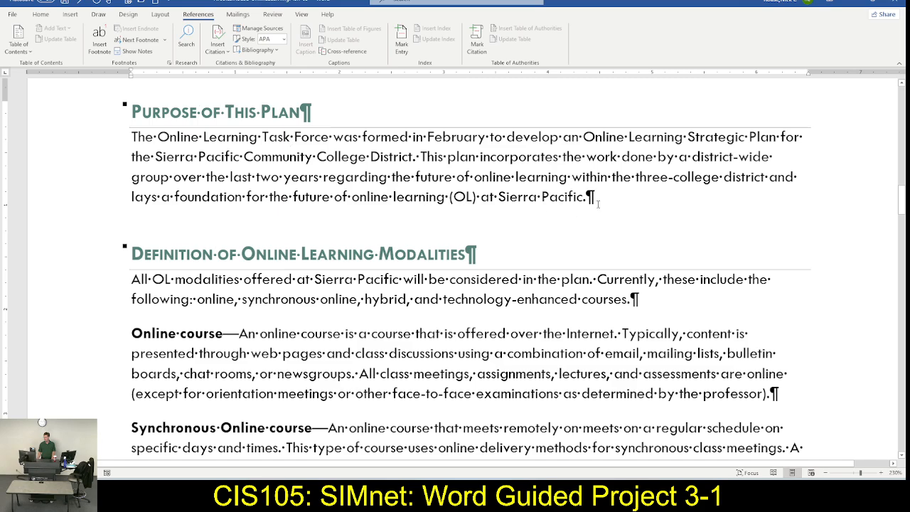
left_click(476, 197)
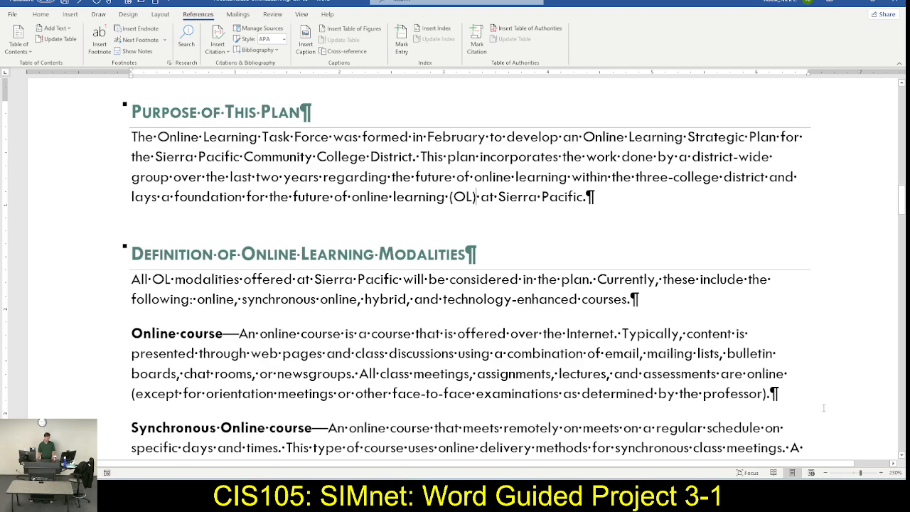
left_click(880, 472)
left_click(880, 472)
left_click(880, 473)
left_click(881, 473)
left_click(880, 473)
left_click(881, 473)
left_click(881, 473)
left_click(880, 474)
left_click(881, 474)
left_click(880, 473)
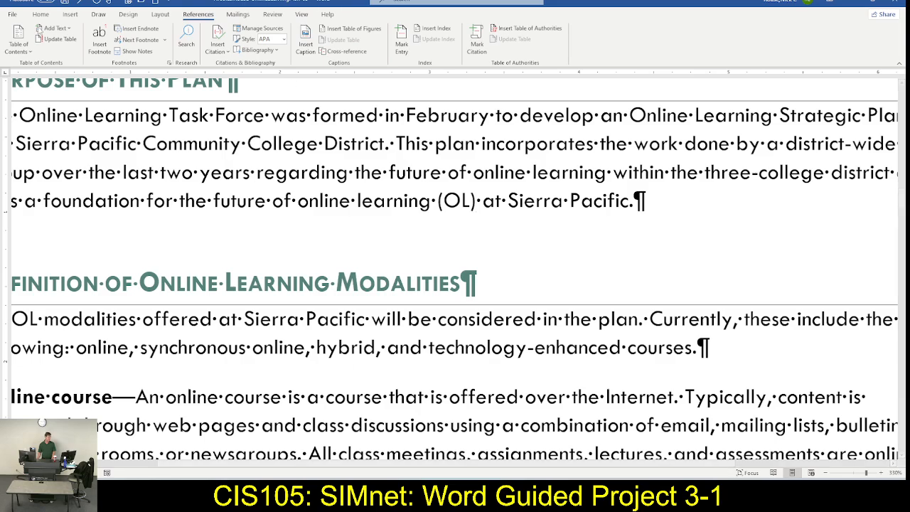
left_click(825, 473)
left_click(825, 474)
left_click(825, 474)
left_click(825, 474)
left_click(825, 473)
left_click(825, 473)
left_click(825, 473)
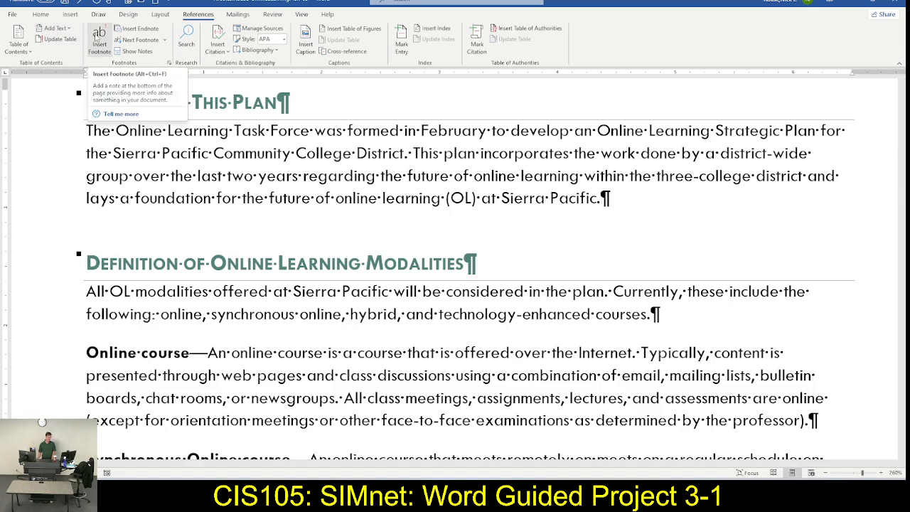
left_click(99, 36)
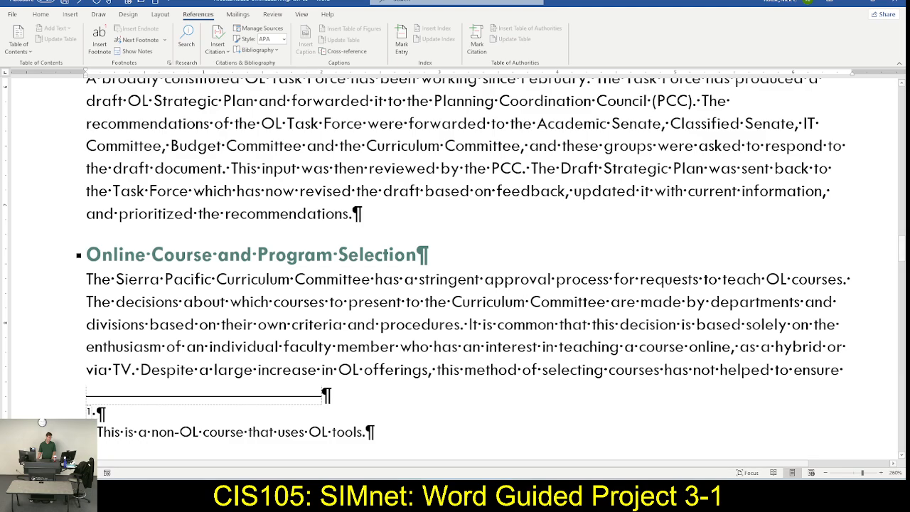
left_click(826, 474)
left_click(825, 473)
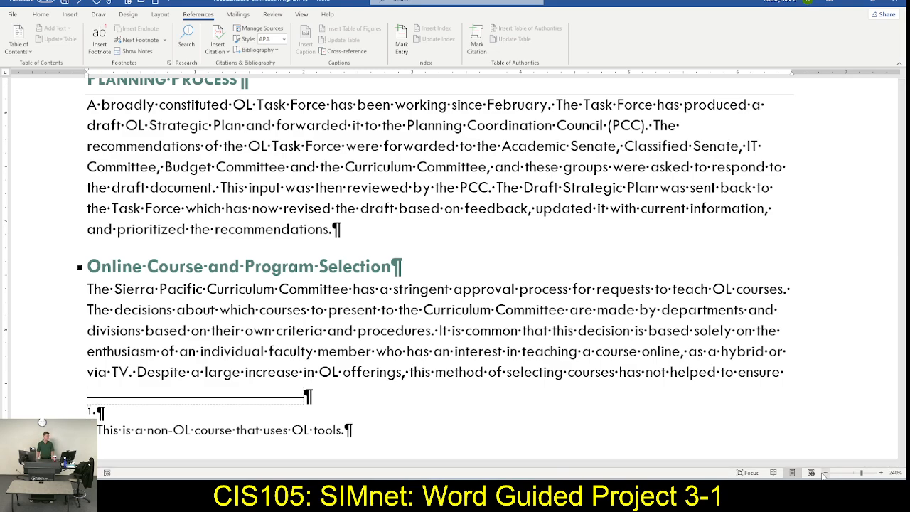
Switch to SIMnet, mark instruction 10d as done, and copy the footnote text "Online learning is referred to as OL throughout this report." from 10e.
key("alt+Tab")
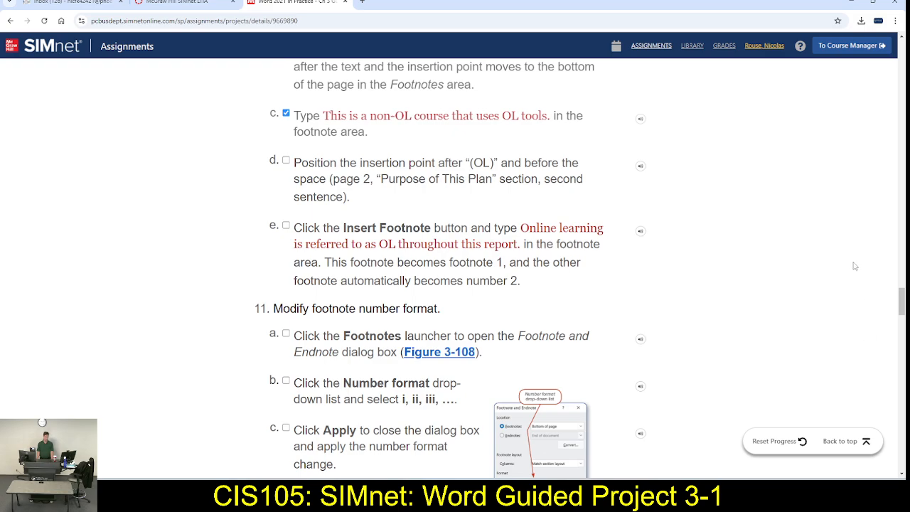
left_click(286, 160)
left_click_drag(521, 235, 521, 253)
key("ctrl+c")
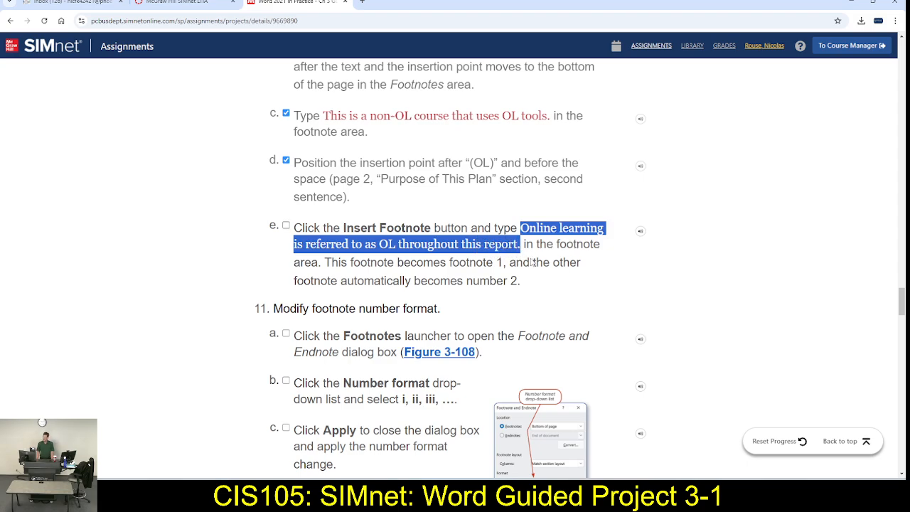
Back in Word, paste the copied sentence into the empty first footnote, keeping text only.
key("alt+Tab")
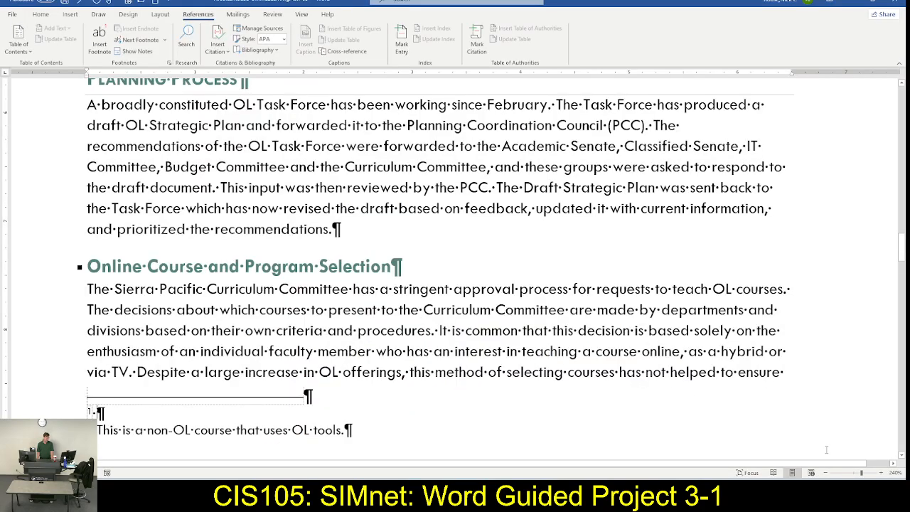
left_click(824, 473)
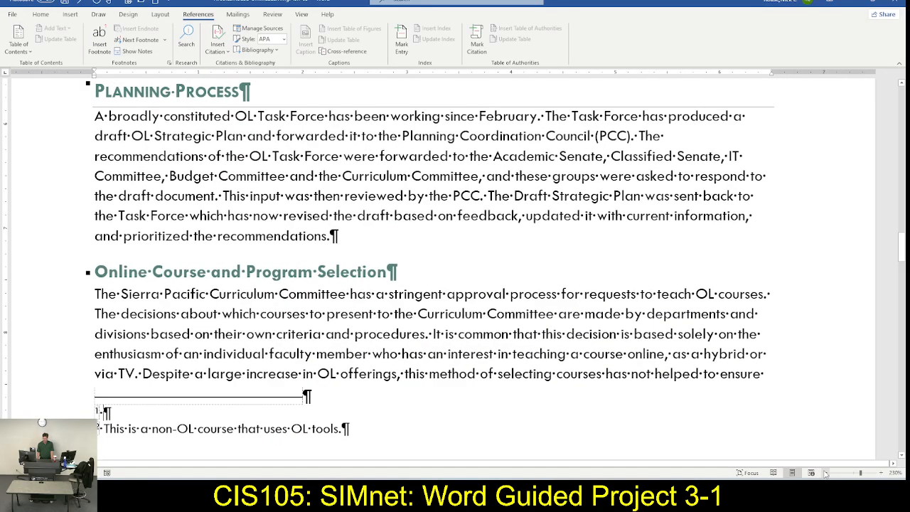
left_click(824, 472)
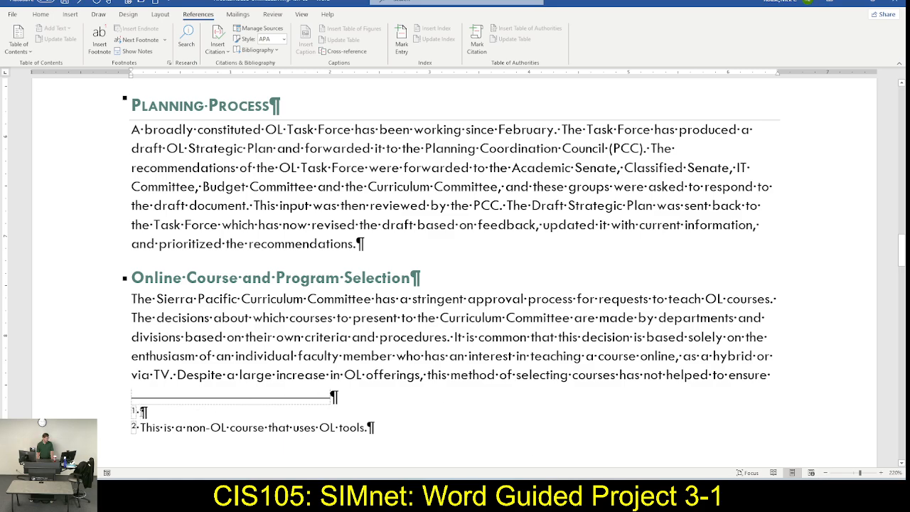
right_click(142, 410)
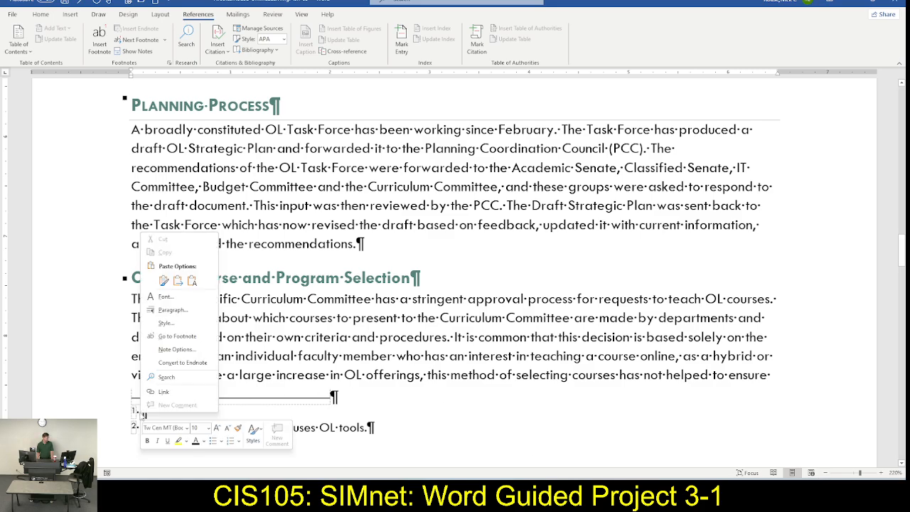
left_click(192, 280)
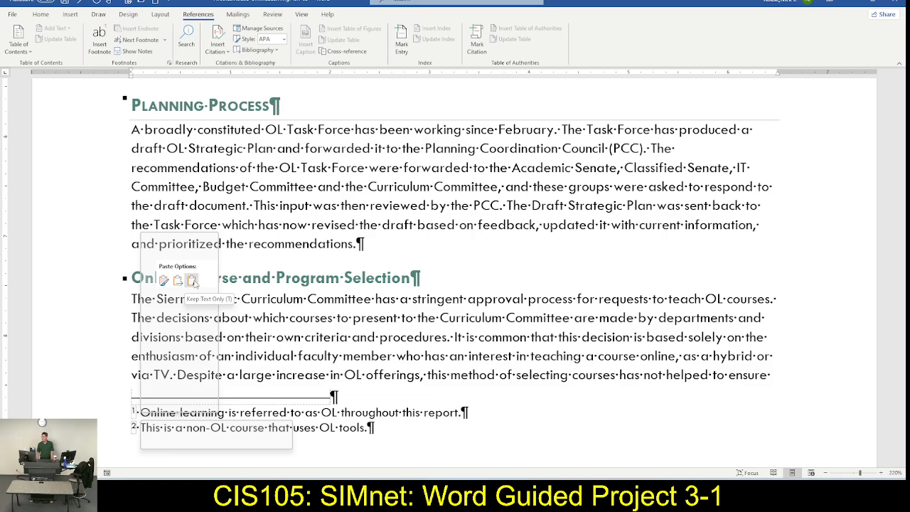
left_click(192, 280)
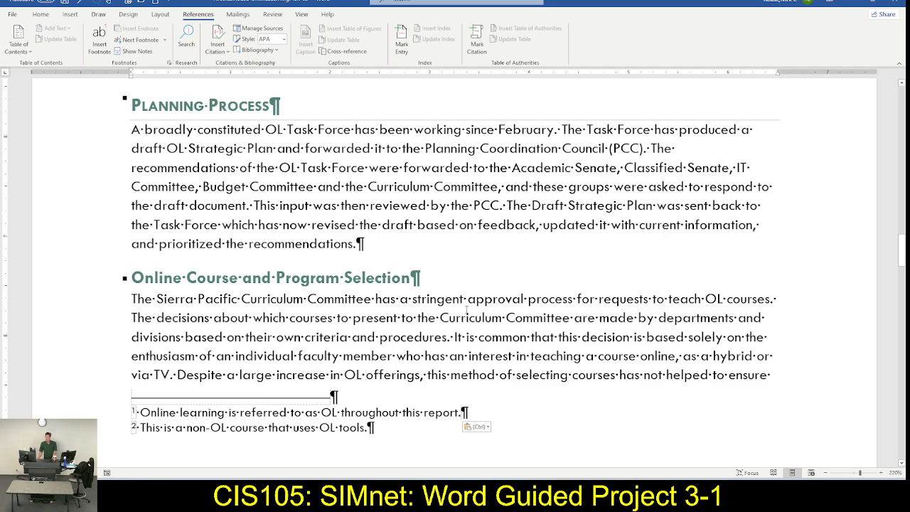
Switch to SIMnet, mark instruction 10e as done, and read instruction 11 on modifying the footnote number format.
key("alt+Tab")
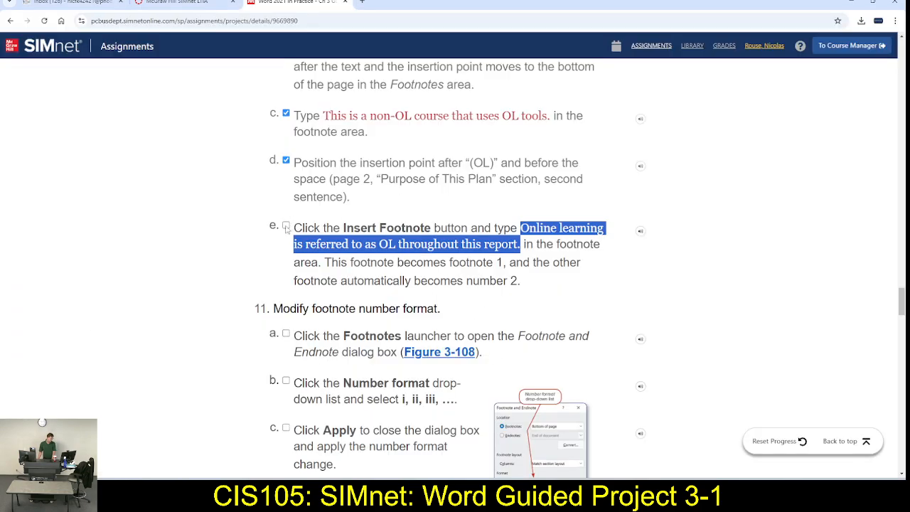
left_click(286, 227)
scroll(377, 303, "down", 3)
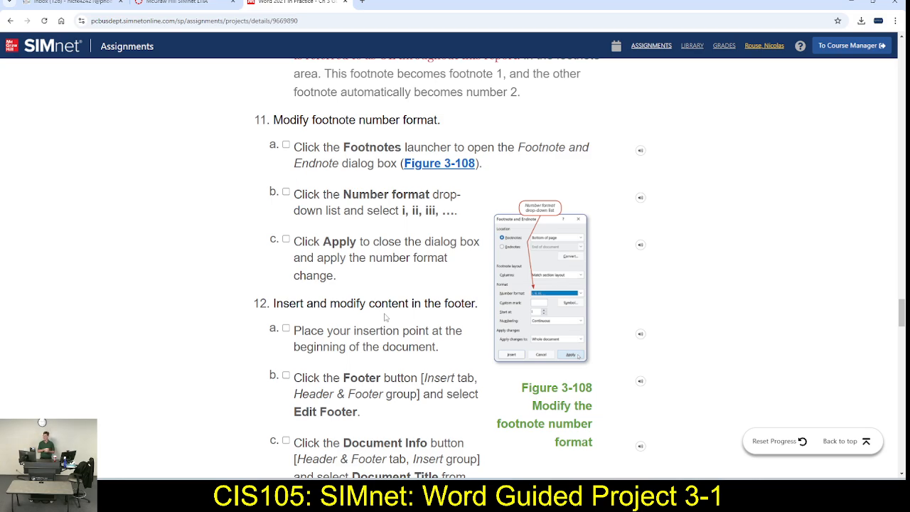
In Word, open the Footnote and Endnote settings and choose the number format "i, ii, iii, …".
key("alt+Tab")
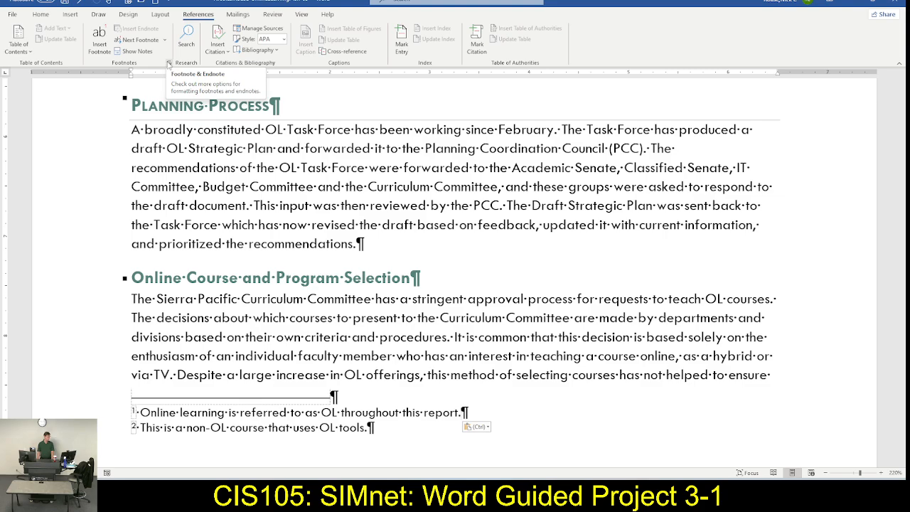
left_click(169, 64)
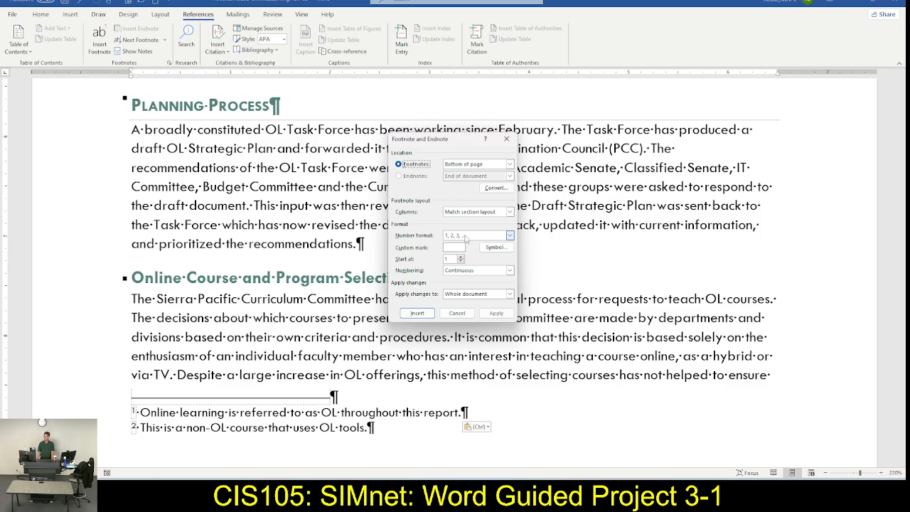
left_click(509, 235)
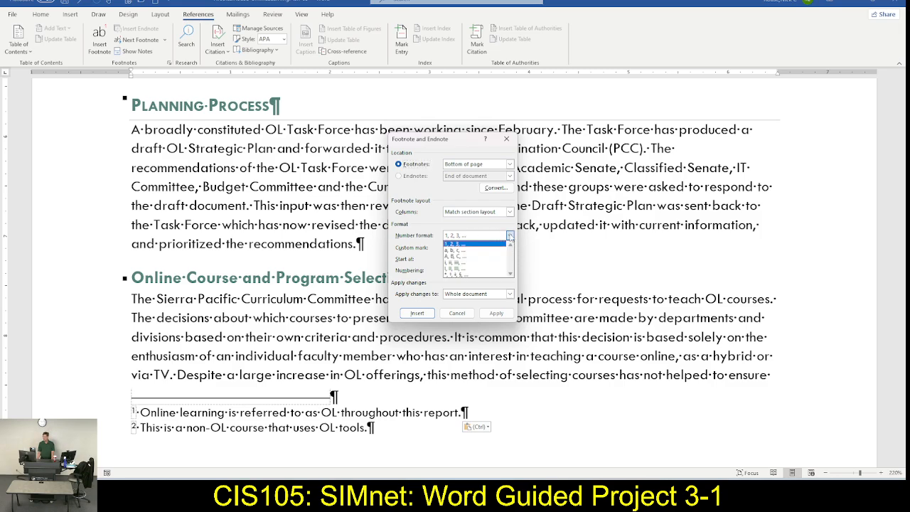
left_click(480, 263)
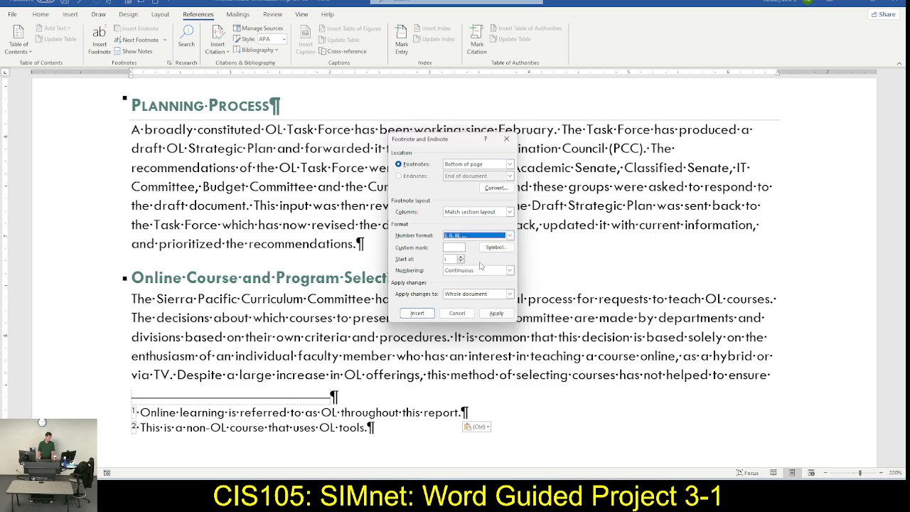
Mark SIMnet instructions 11a and 11b as done, and in Word apply the chosen footnote number format to the whole document.
key("alt+Tab")
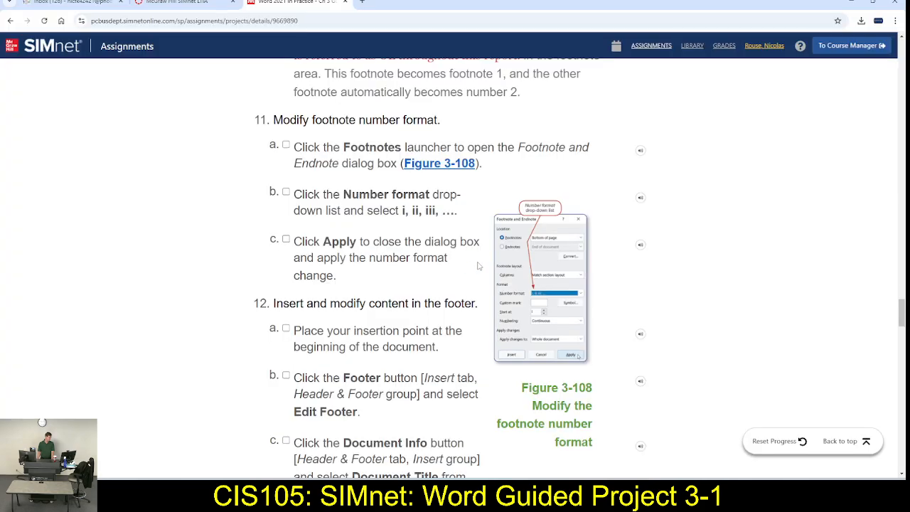
left_click(286, 145)
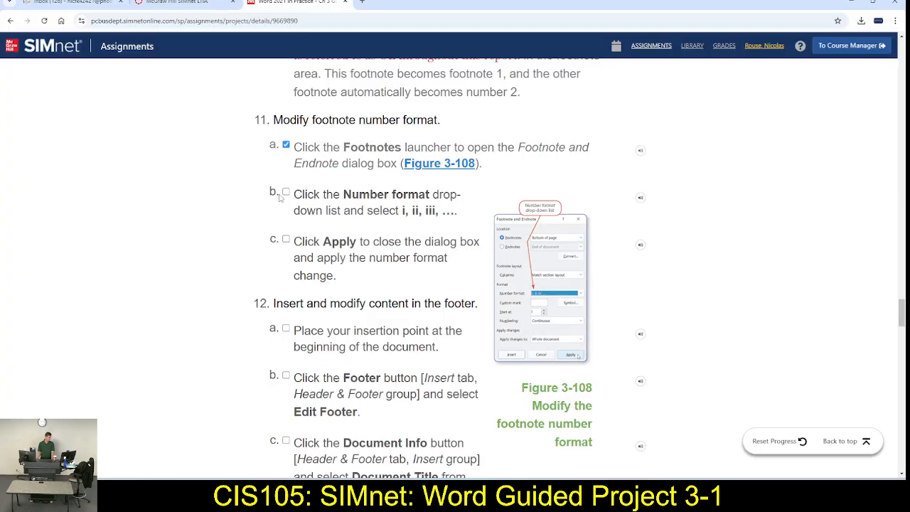
left_click(285, 193)
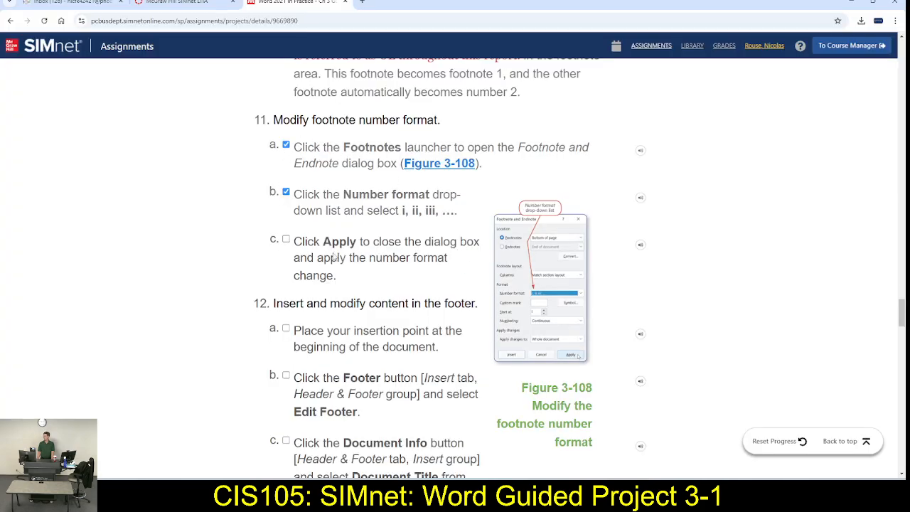
key("alt+Tab")
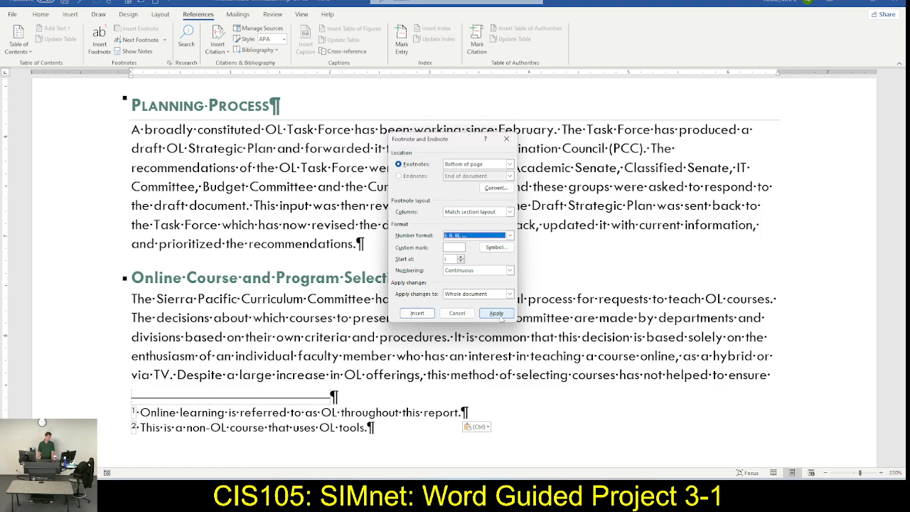
left_click(496, 313)
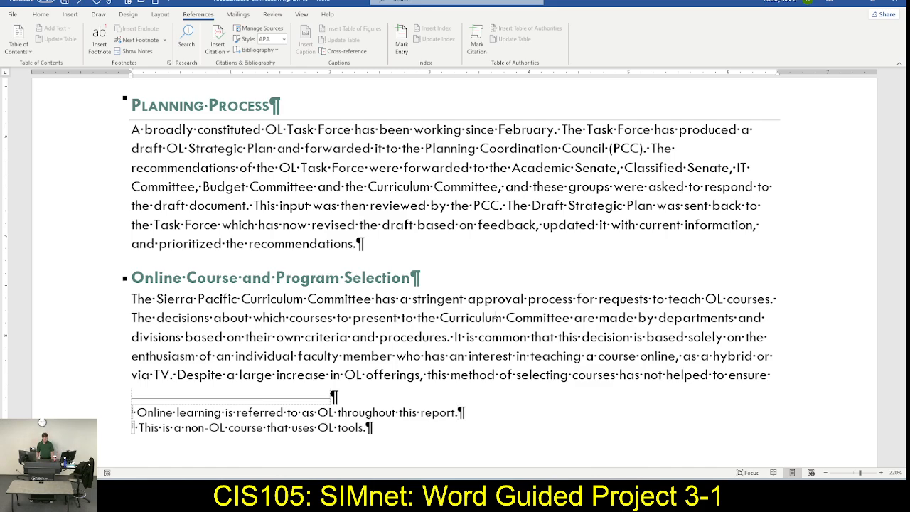
Mark SIMnet instruction 11c as done, read 12a, and in Word place the insertion point at the beginning of the document.
key("alt+Tab")
left_click(287, 242)
scroll(330, 304, "down", 2)
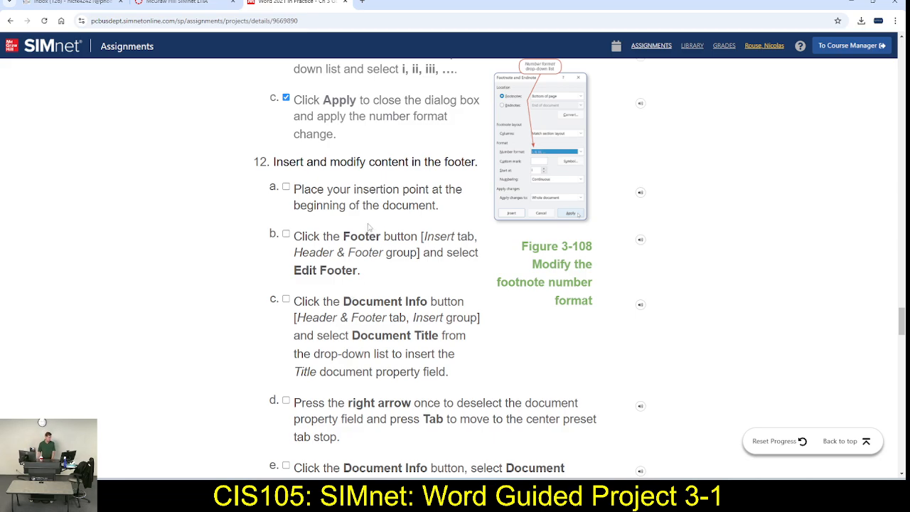
key("alt+Tab")
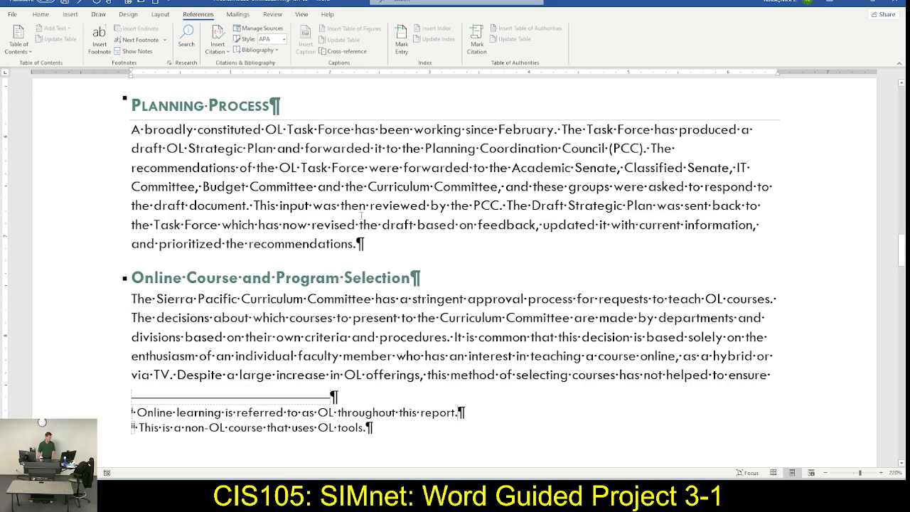
key("ctrl+Home")
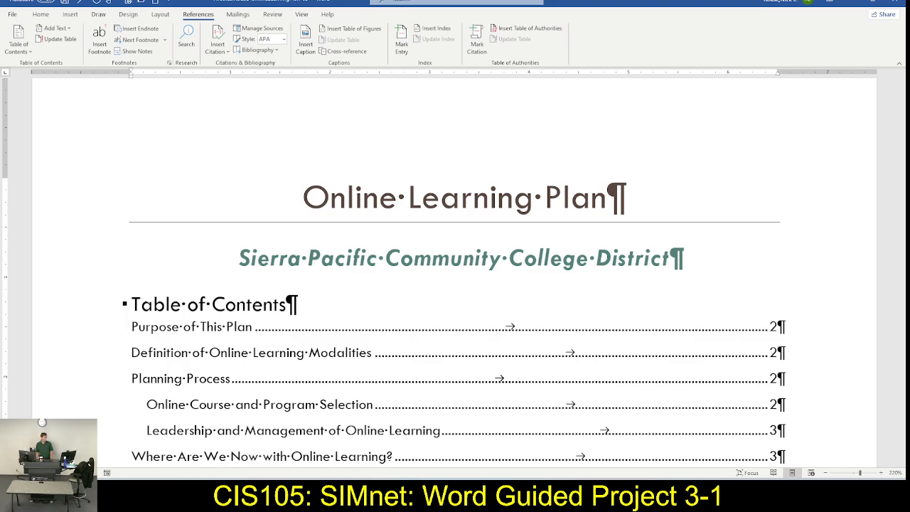
Minimize the open windows, open the Videos folder in File Explorer, and delete the five MP4 recordings from 2025-01-21_10-00-46 through 2025-02-04_10-00-41.
left_click(850, 3)
left_click(850, 4)
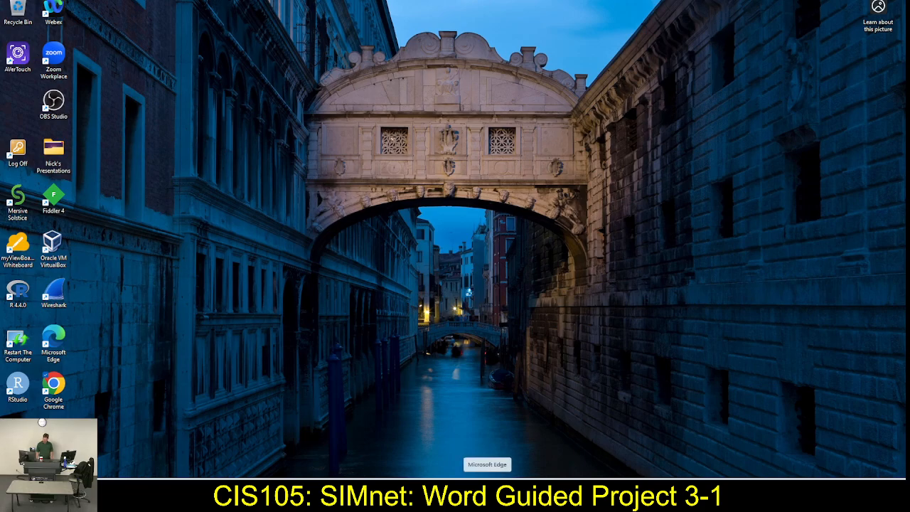
left_click(486, 497)
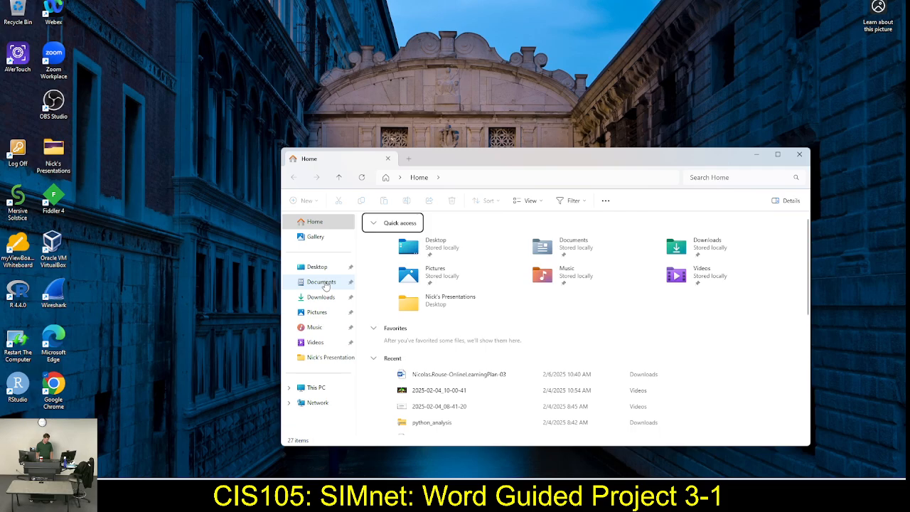
left_click(319, 343)
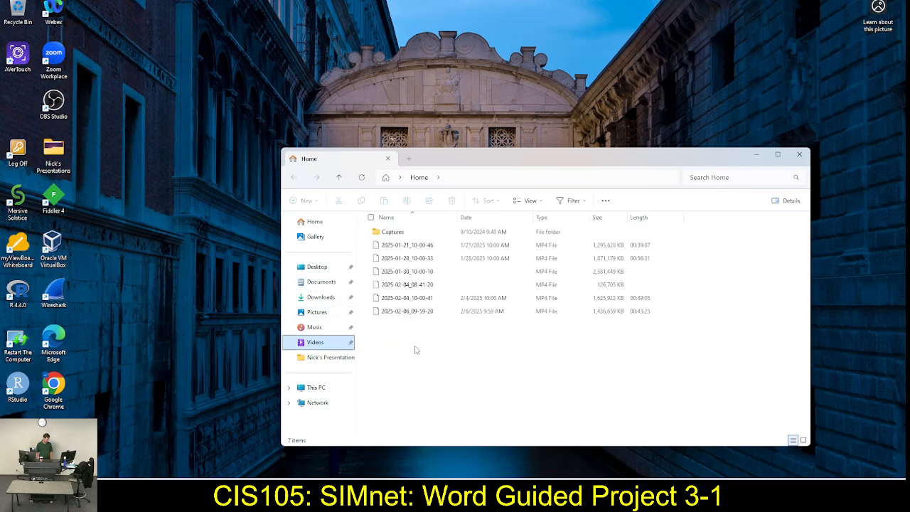
left_click(413, 299)
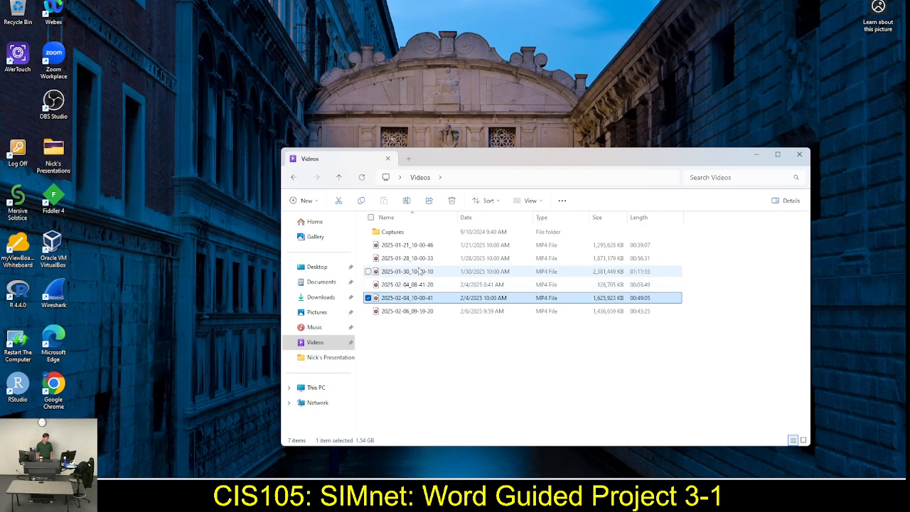
left_click(408, 244, "shift")
key("Delete")
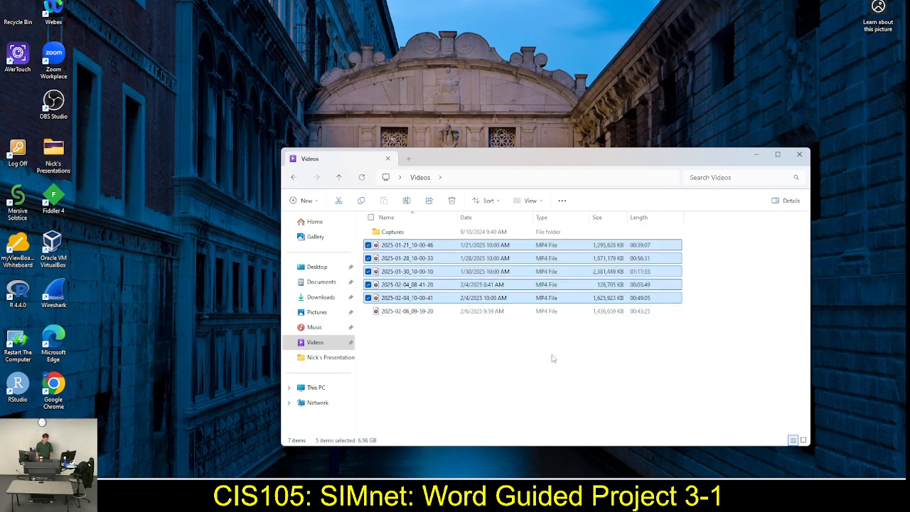
Close the Videos folder and empty the Recycle Bin to permanently remove the deleted recordings.
left_click(798, 155)
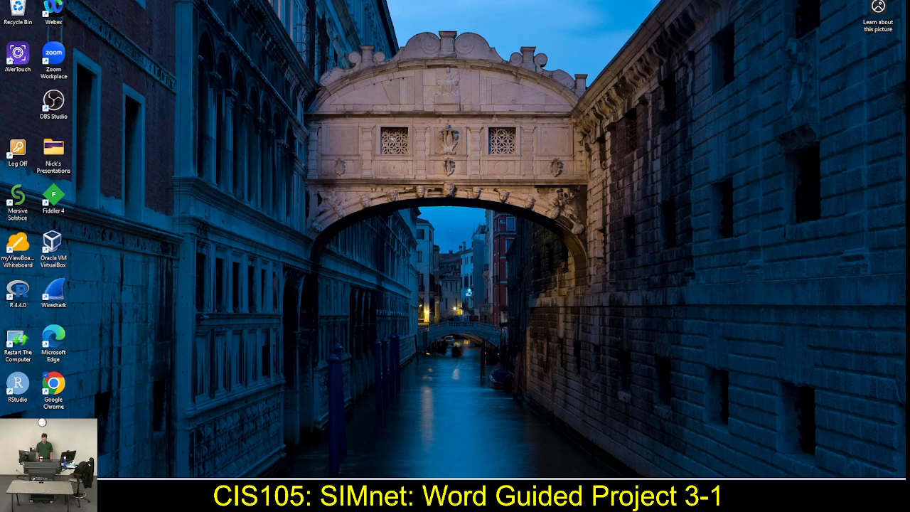
right_click(18, 7)
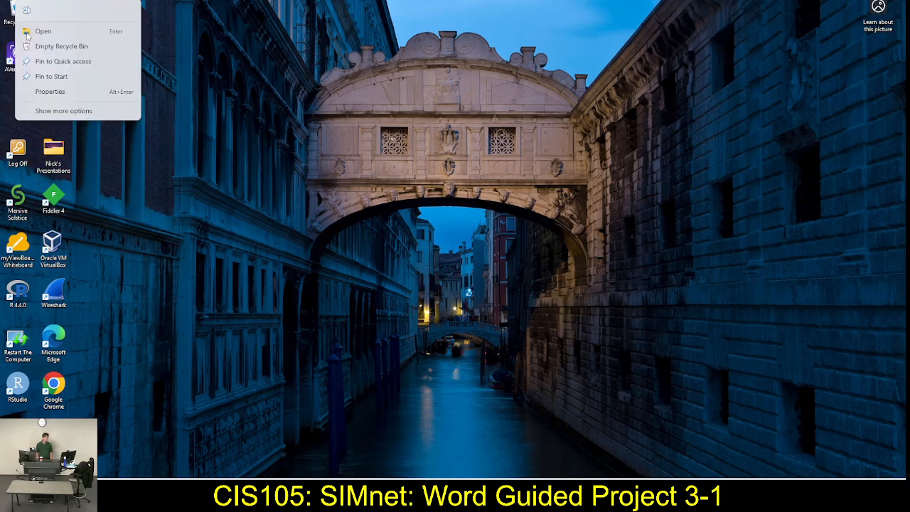
left_click(48, 47)
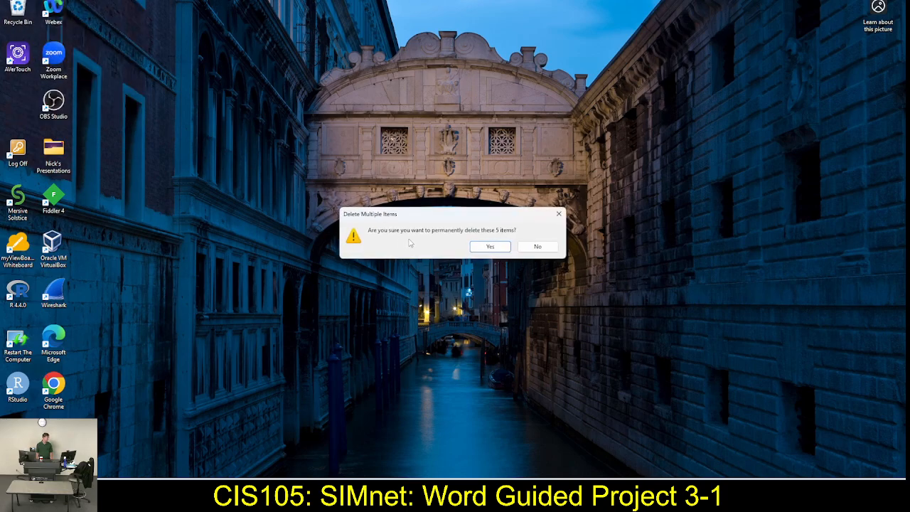
left_click(490, 247)
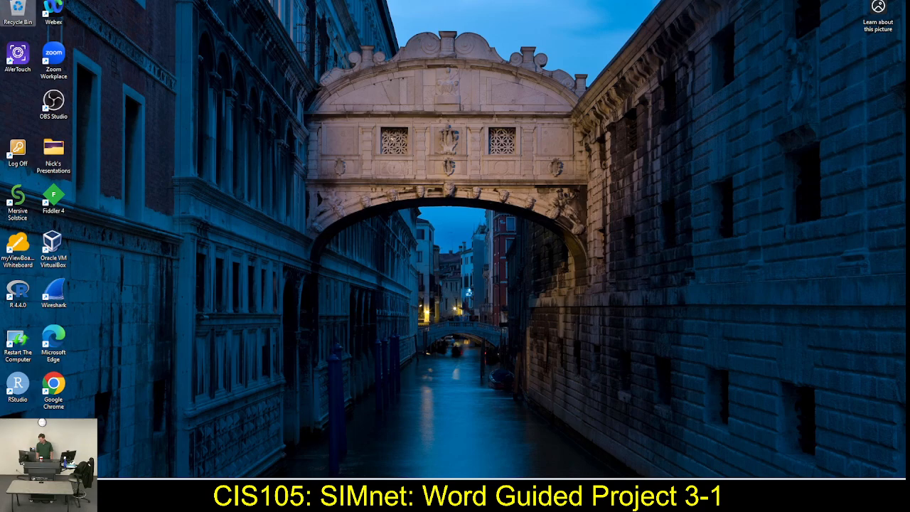
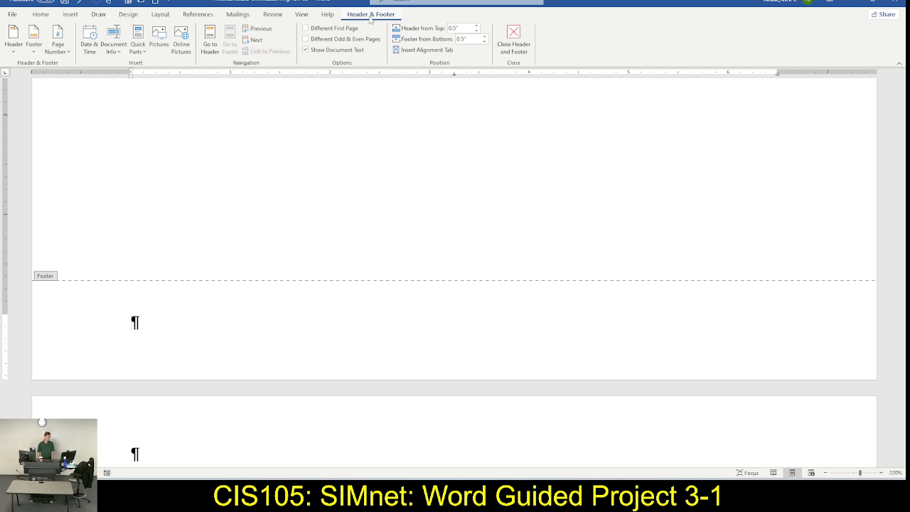
Read SIMnet instruction 12c, and in Word insert the Document Title field in the footer and advance to the center tab stop.
key("alt+Tab")
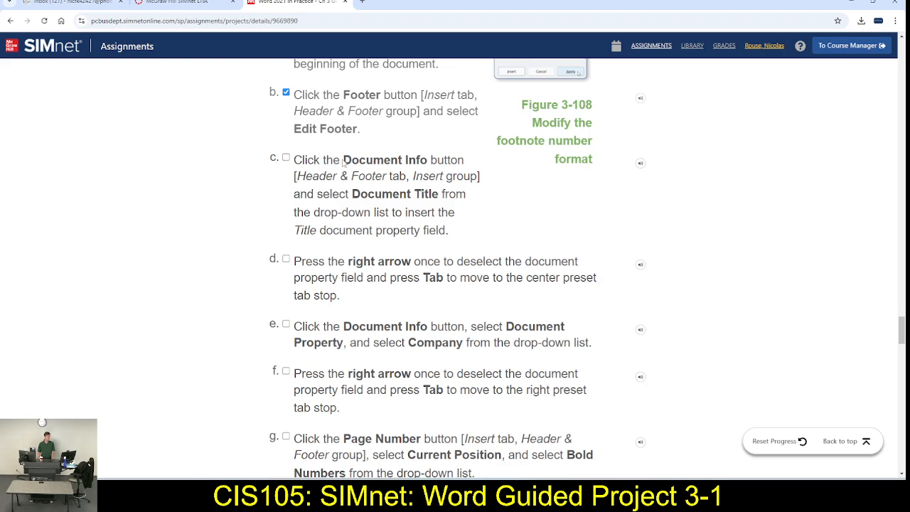
key("alt+Tab")
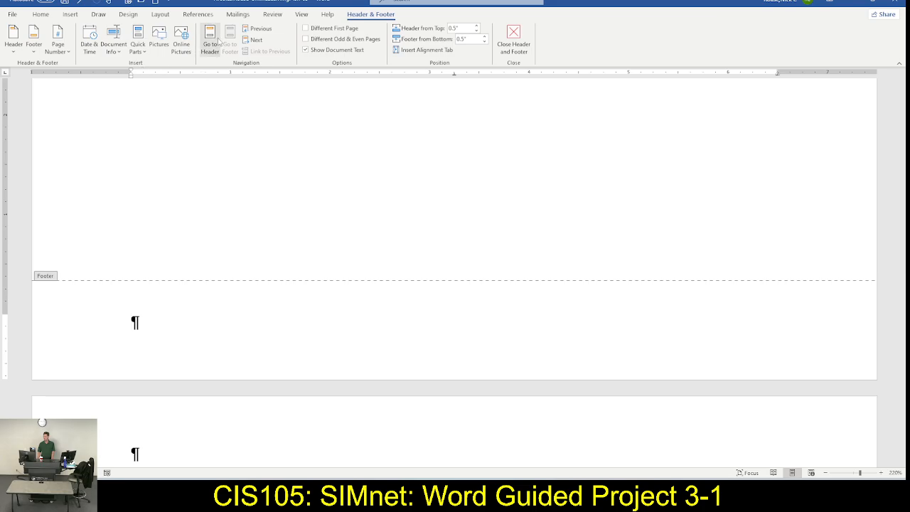
left_click(111, 47)
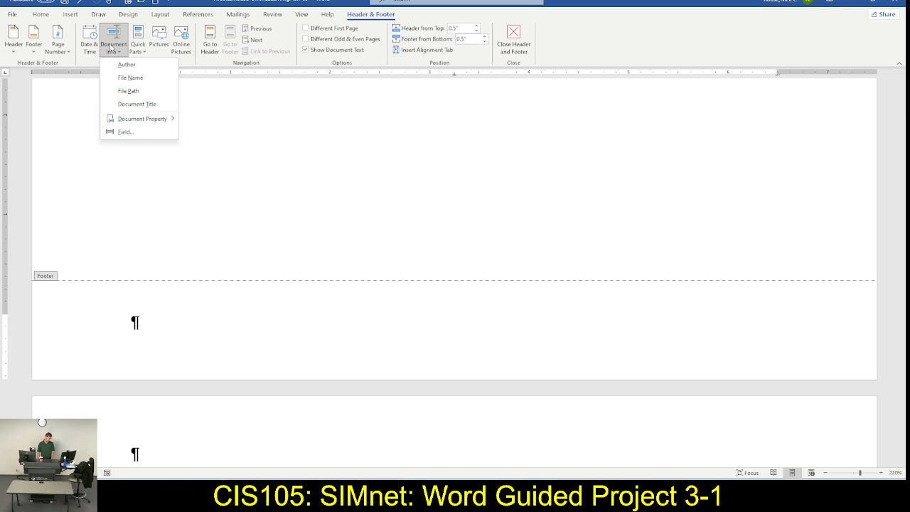
left_click(131, 105)
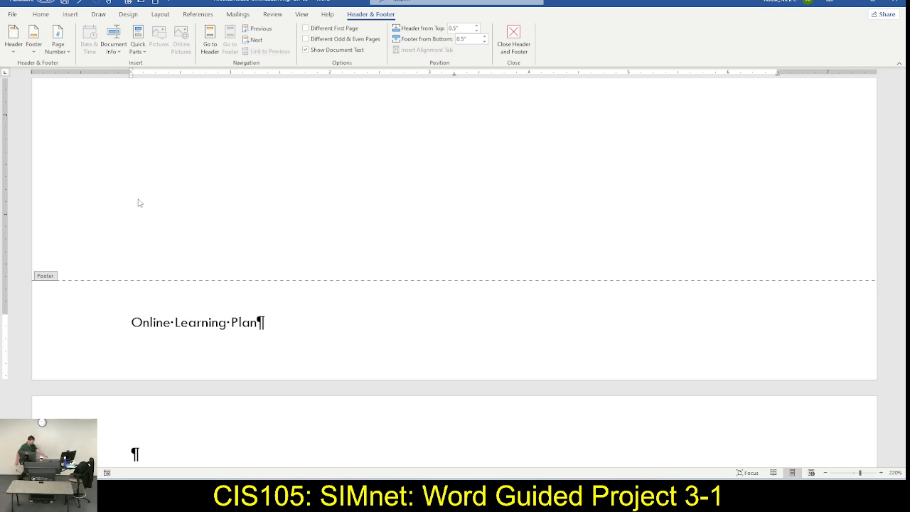
key("Tab")
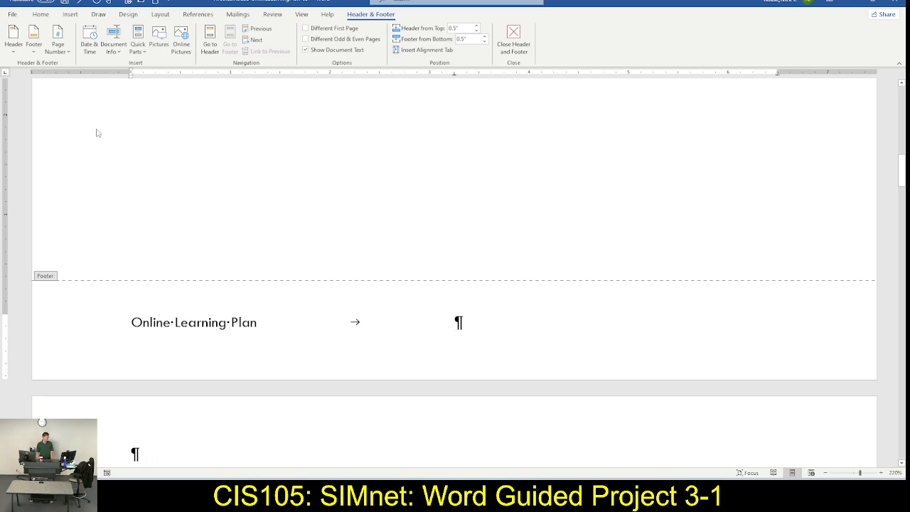
Try inserting the Company property at the footer's center tab stop and advancing to the right tab stop, and remove both again.
left_click(118, 48)
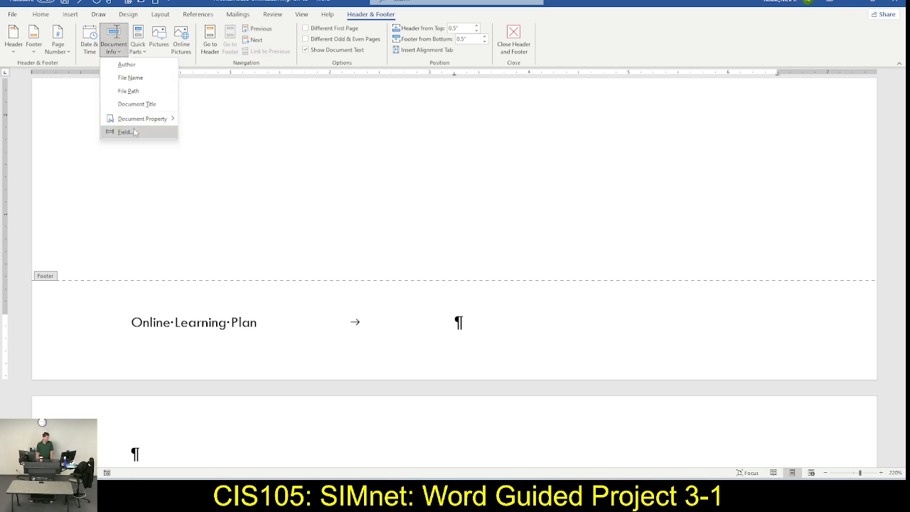
mouse_move(138, 123)
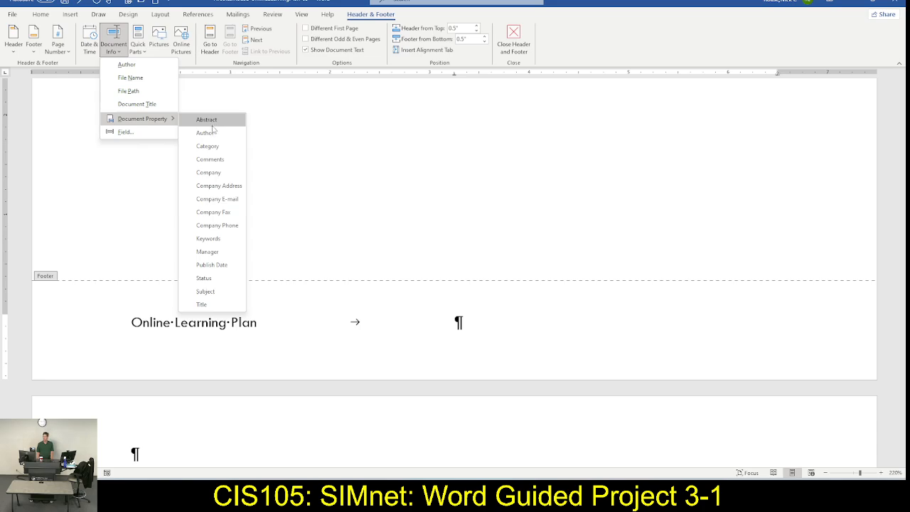
left_click(218, 175)
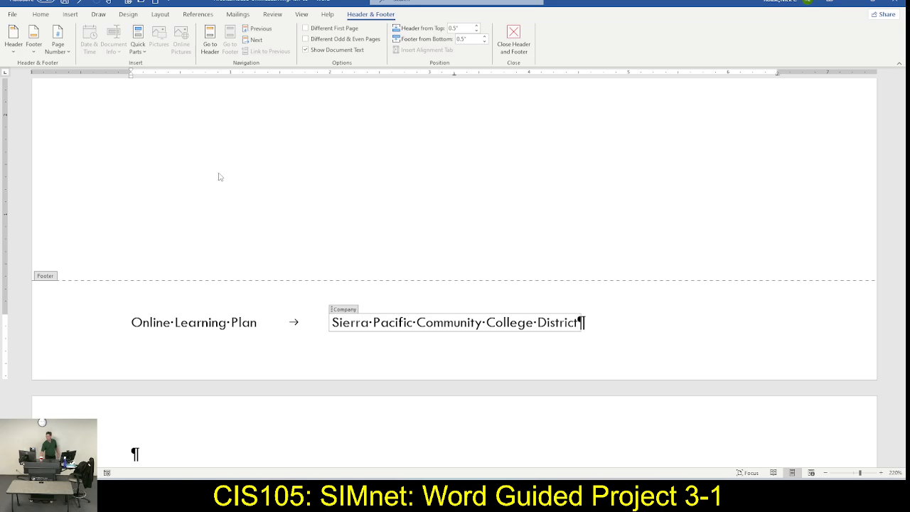
key("Right")
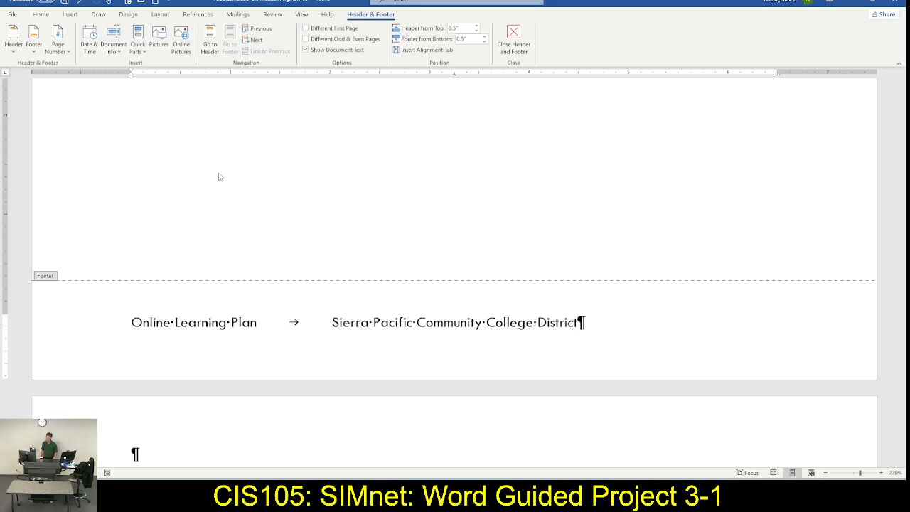
key("Tab")
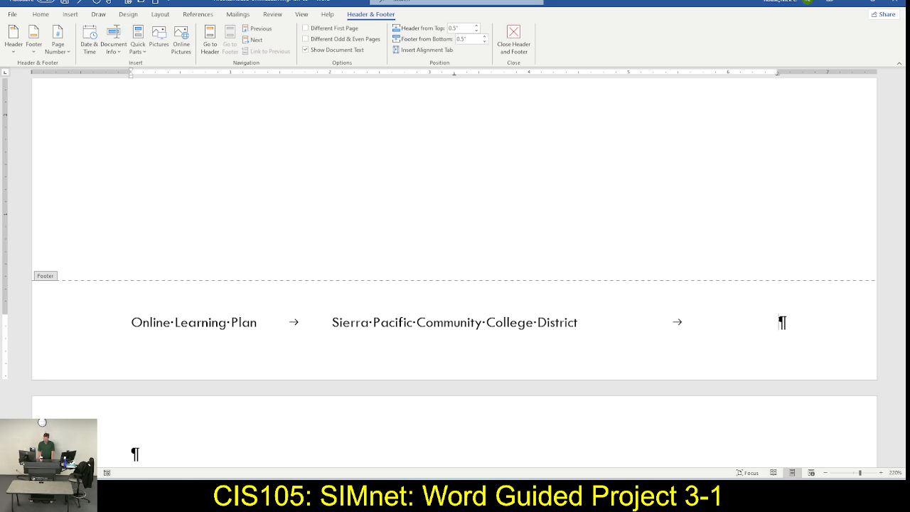
left_click(390, 316)
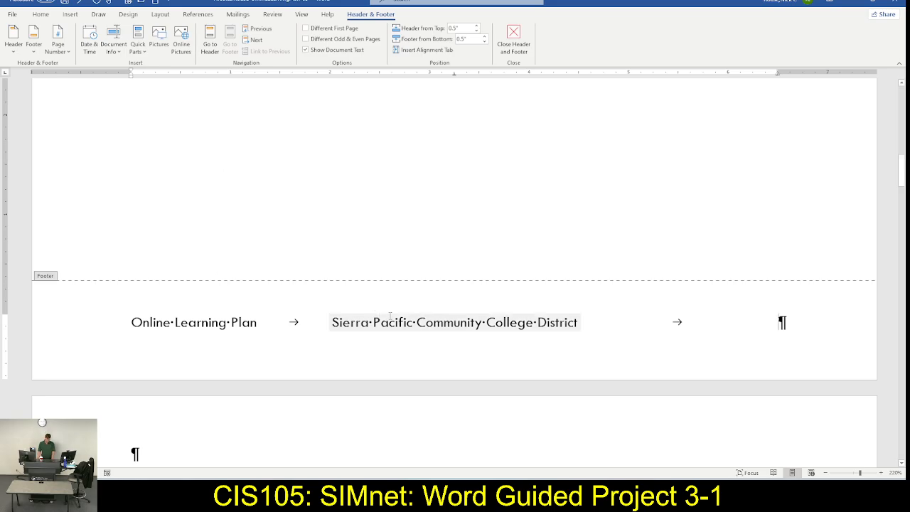
key("Delete")
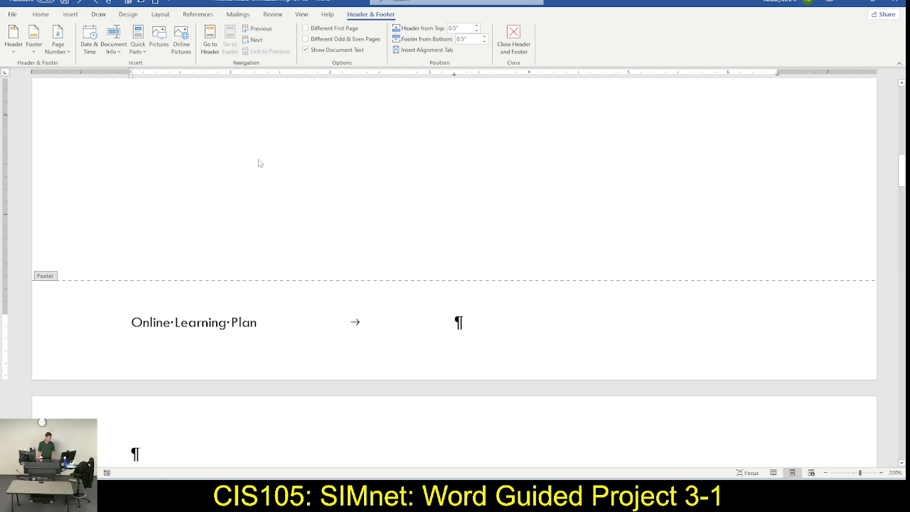
Insert the Company document property at the footer's center tab stop, deselect it and advance to the right tab stop.
left_click(123, 45)
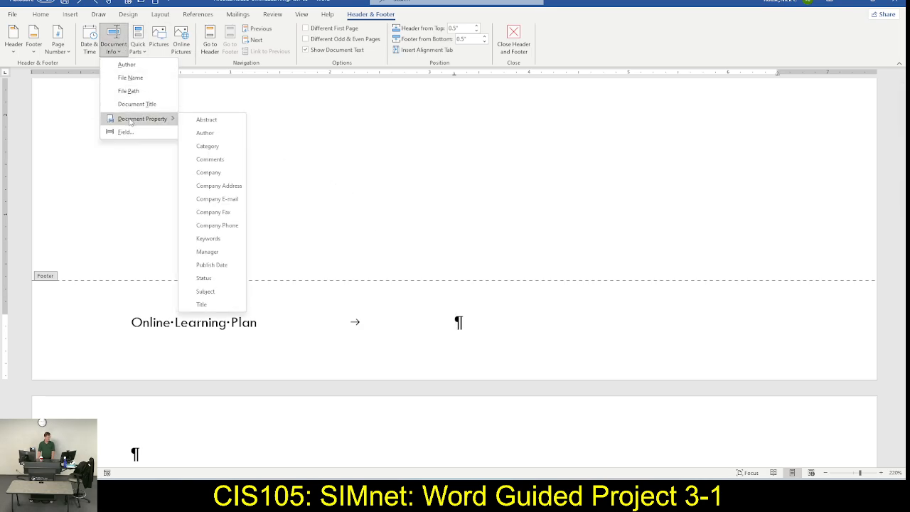
left_click(212, 173)
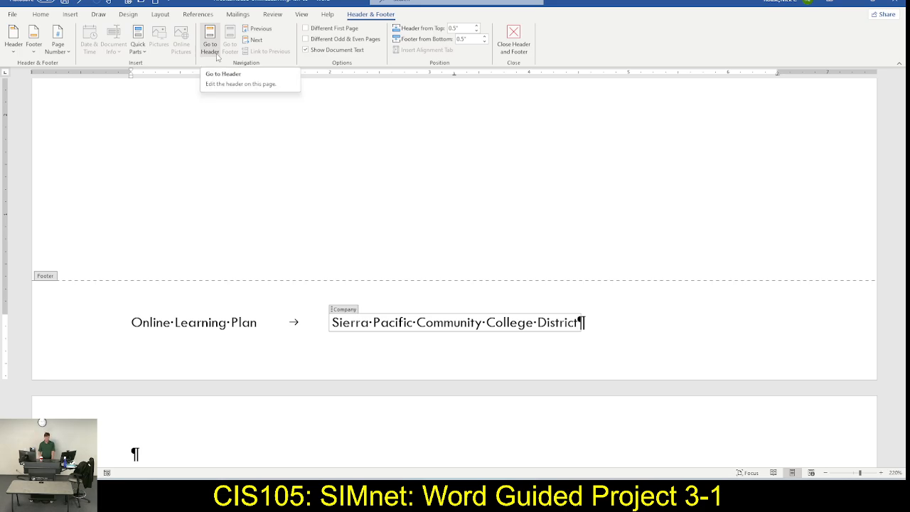
key("Right")
key("Tab")
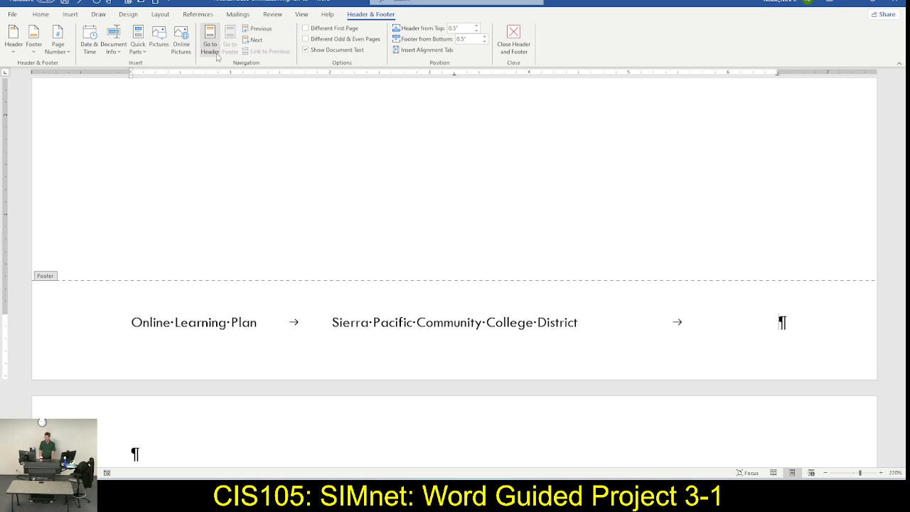
Switch to SIMnet, mark instructions 12c through 12f as done, and read 12g and 12h.
key("alt+Tab")
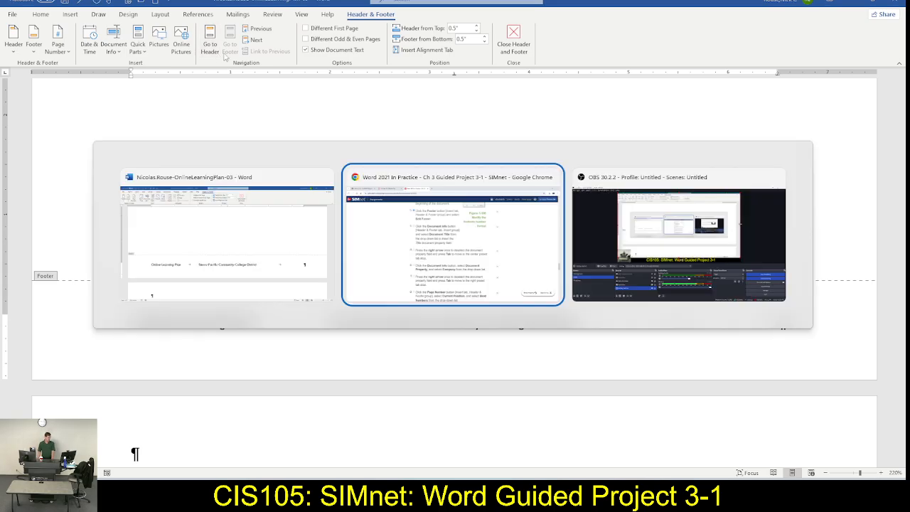
left_click(284, 157)
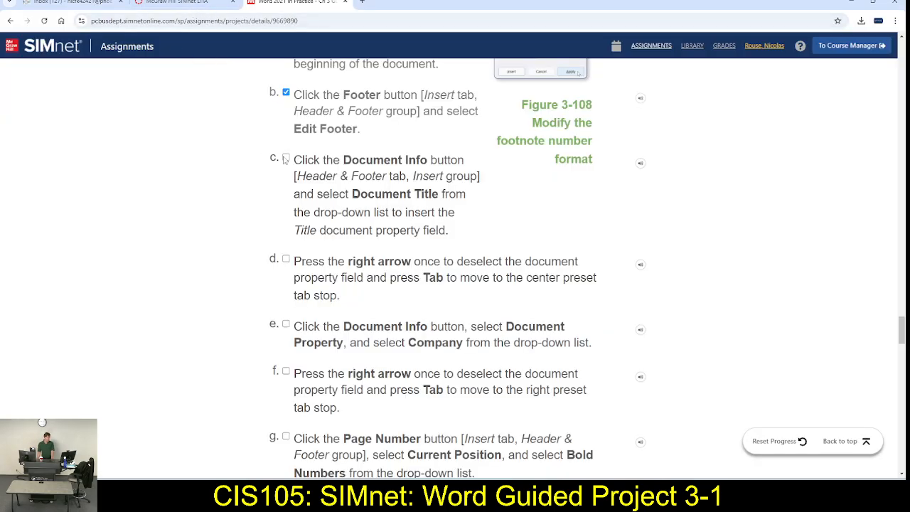
left_click(285, 260)
left_click(286, 325)
left_click(284, 371)
scroll(231, 294, "down", 3)
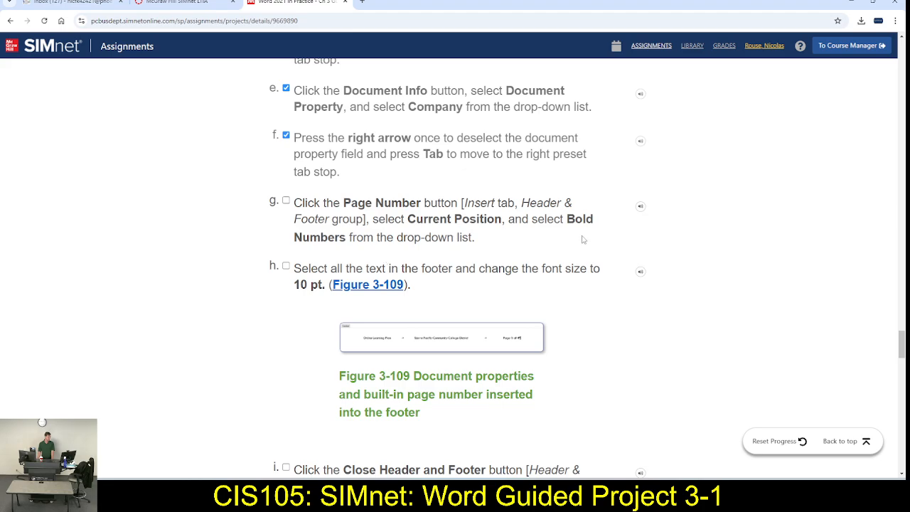
In Word, insert a Bold Numbers page number in the Page X of Y format at the current position in the footer.
key("alt+Tab")
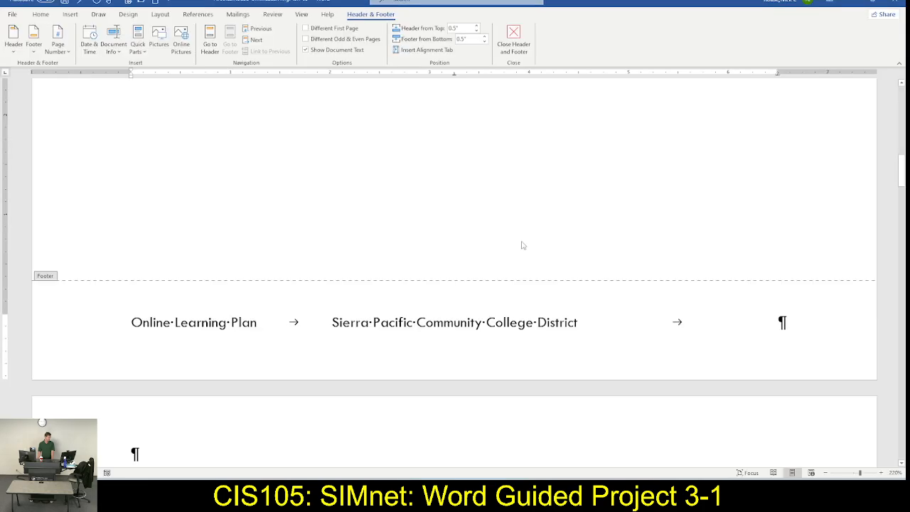
left_click(64, 50)
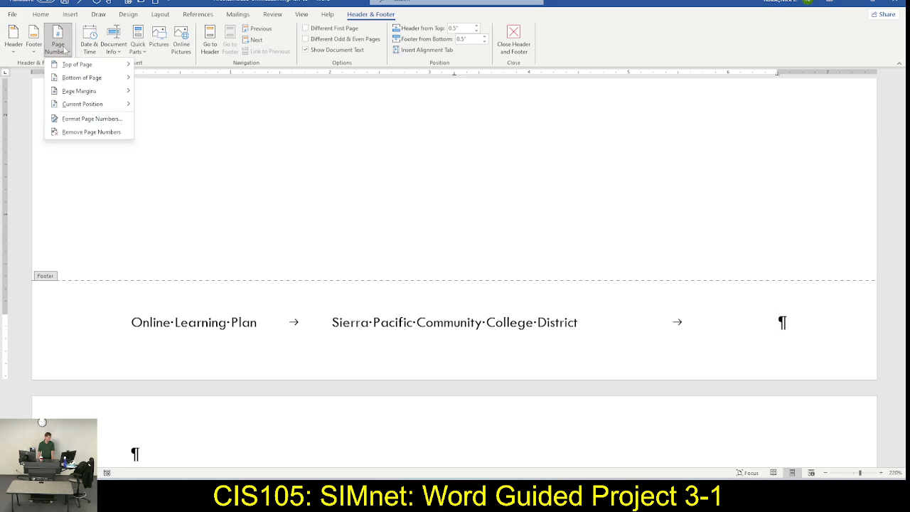
mouse_move(86, 108)
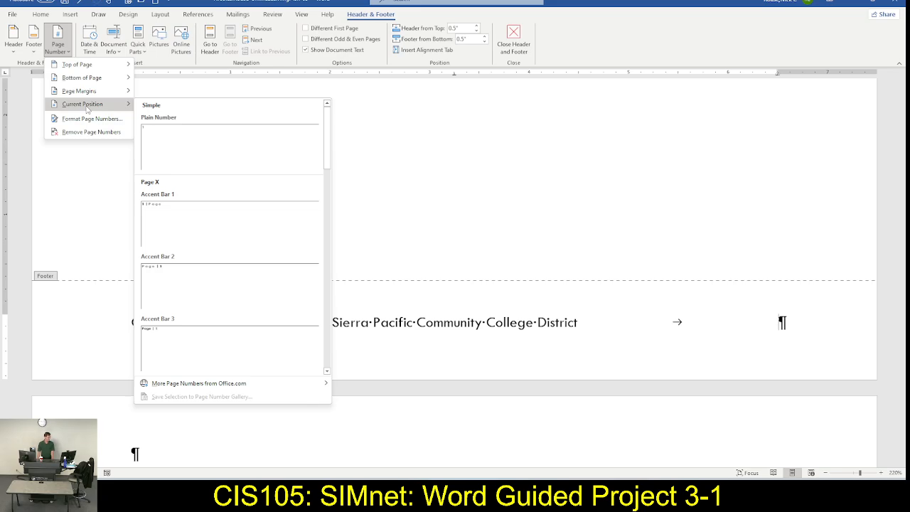
scroll(233, 153, "down", 3)
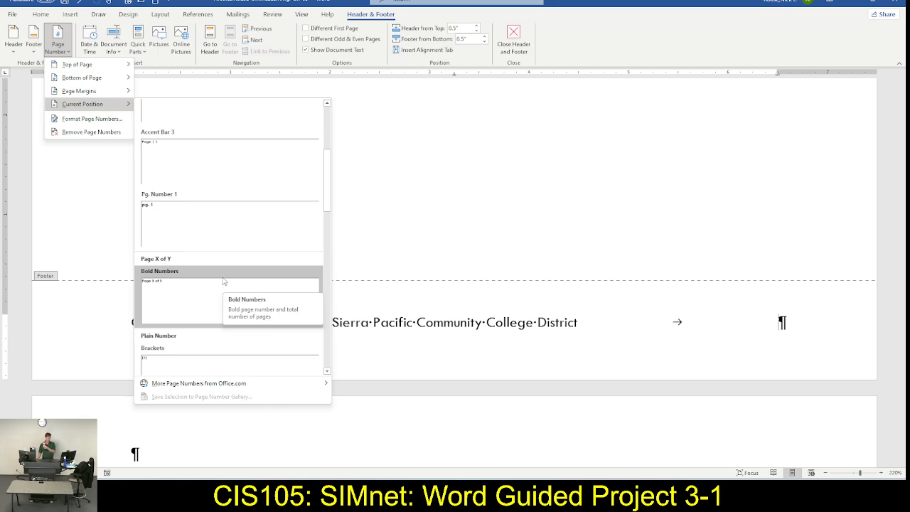
left_click(222, 281)
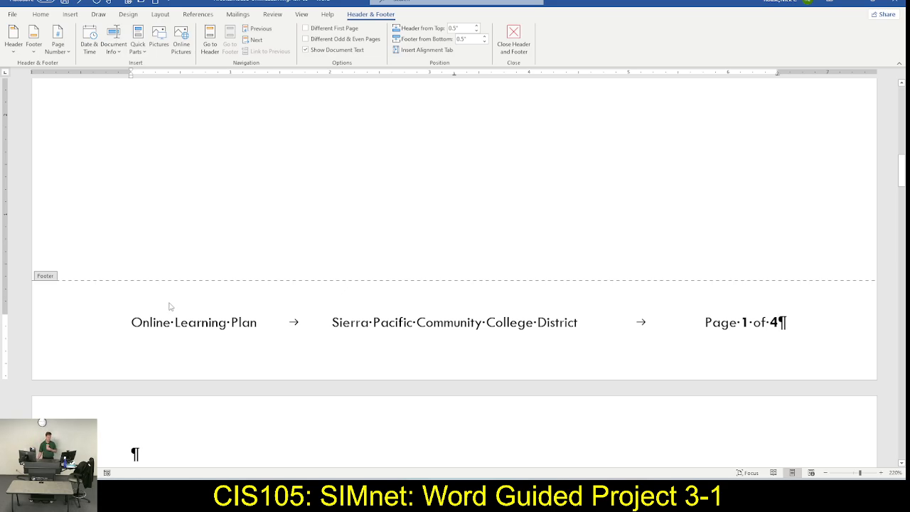
Select the entire footer line and set its font size to 10 pt.
left_click(59, 327)
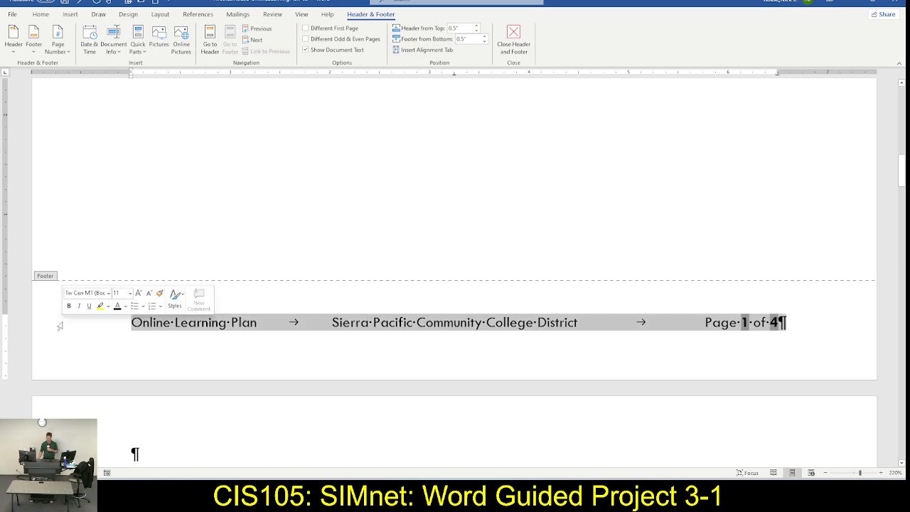
left_click(130, 293)
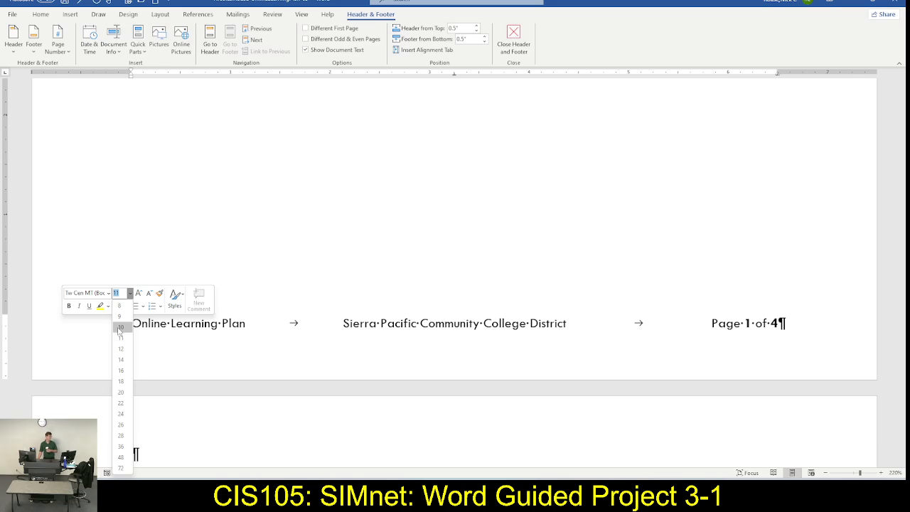
left_click(119, 327)
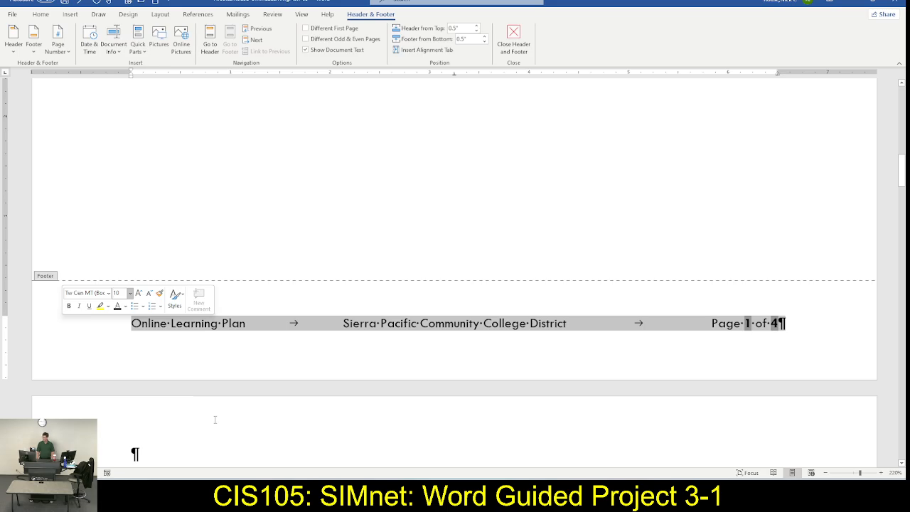
Mark SIMnet instructions 12g, 12h and 12i as done, and in Word leave the footer and return to the document body.
key("alt+Tab")
left_click(286, 202)
left_click(286, 266)
scroll(287, 291, "down", 1)
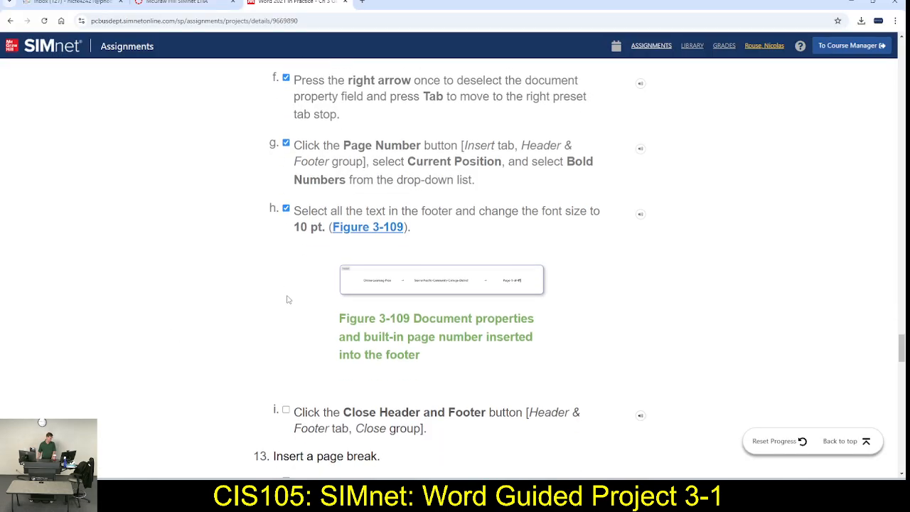
scroll(287, 299, "down", 3)
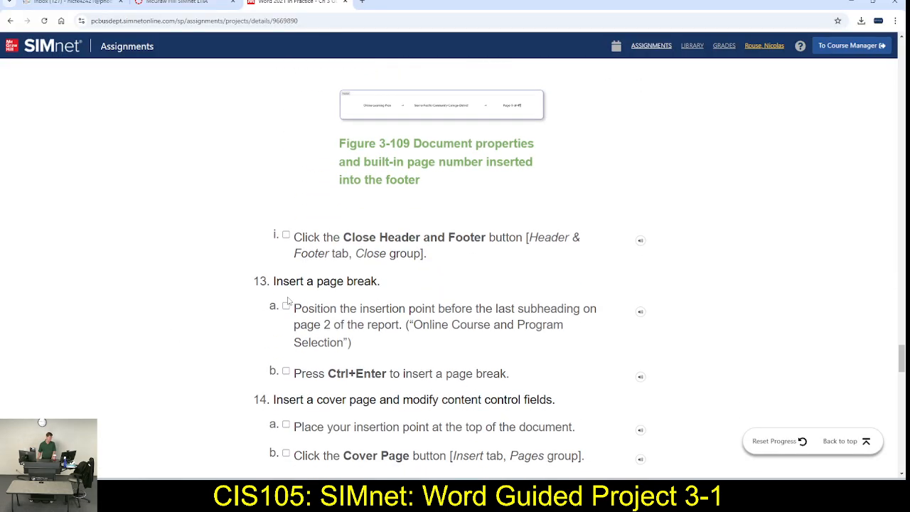
left_click(286, 236)
key("alt+Tab")
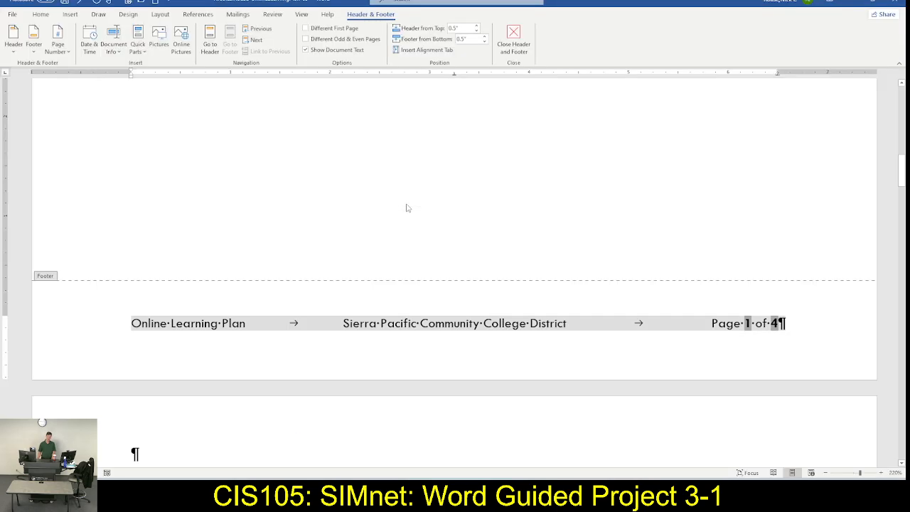
double_click(368, 149)
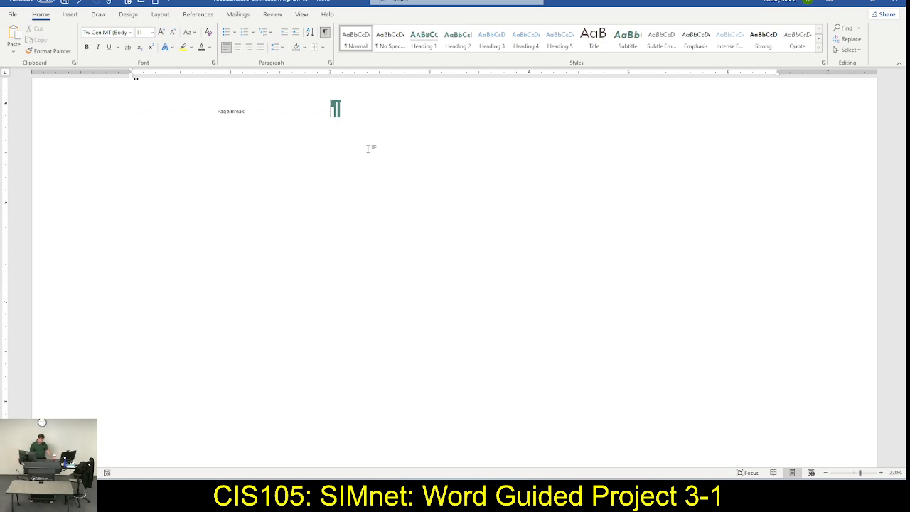
Read SIMnet instruction 13, and in Word insert a page break before the "Online Course and Program Selection" heading on page 2.
key("alt+Tab")
scroll(365, 161, "down", 3)
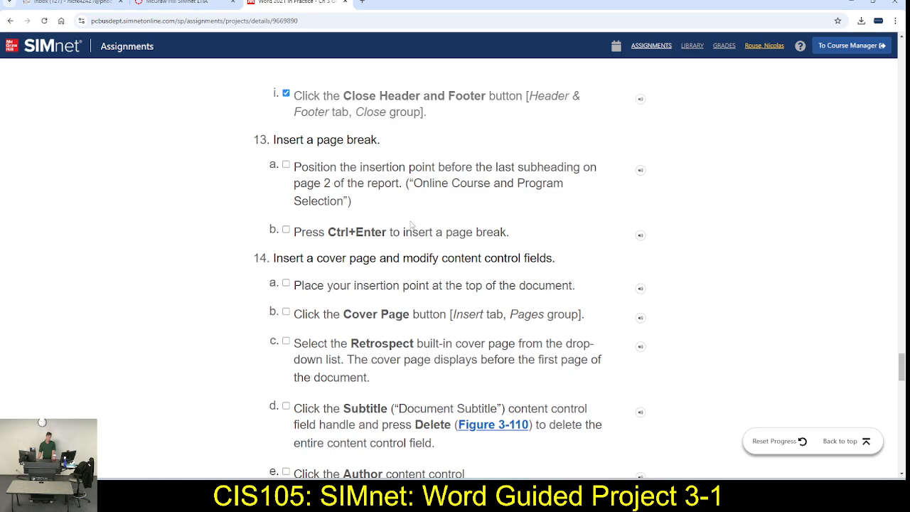
key("alt+Tab")
scroll(370, 187, "down", 5)
scroll(378, 194, "down", 8)
scroll(381, 187, "down", 6)
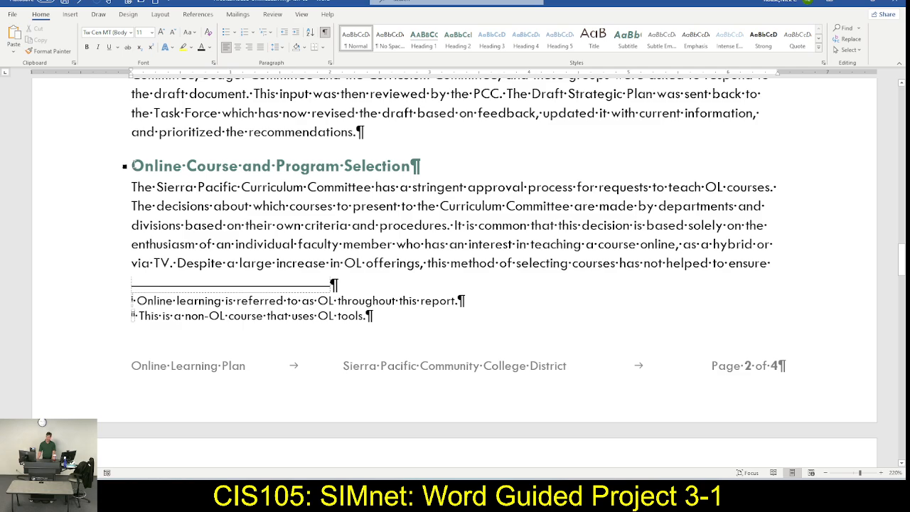
left_click(133, 164)
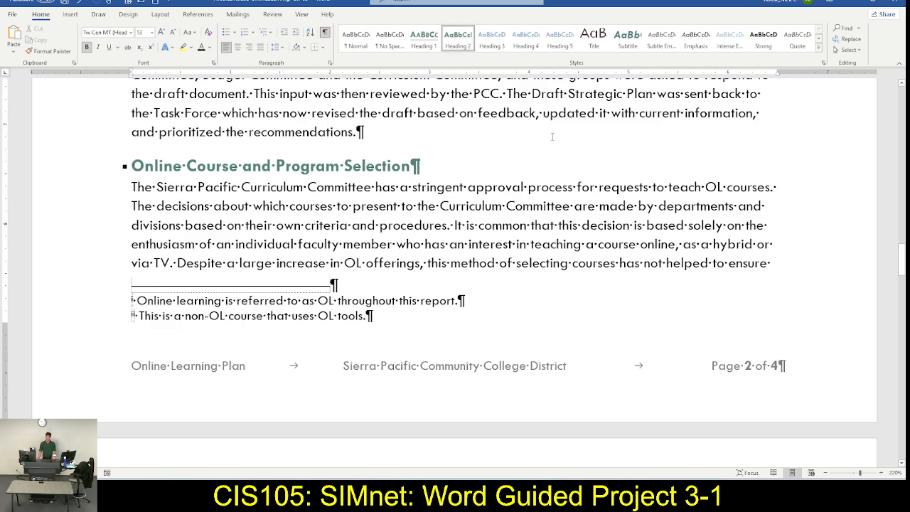
key("alt+Tab")
key("alt+Tab")
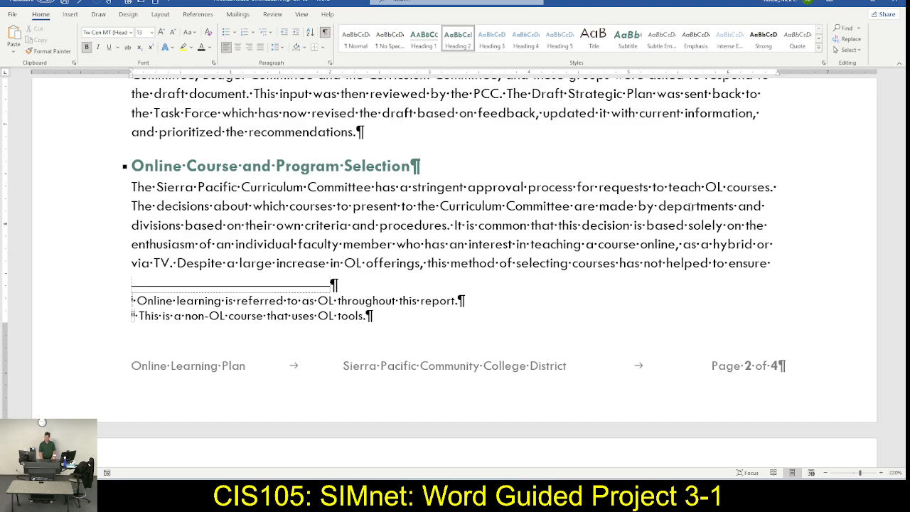
key("ctrl+Return")
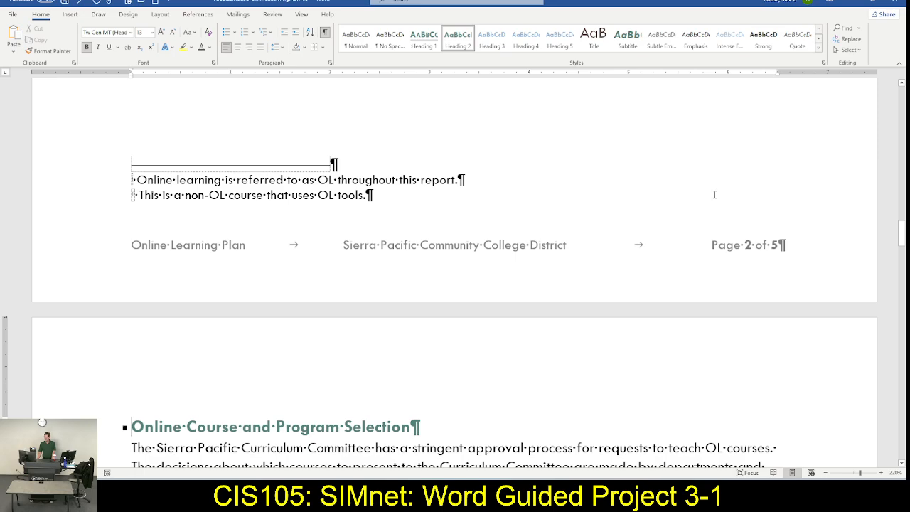
scroll(719, 193, "down", 3)
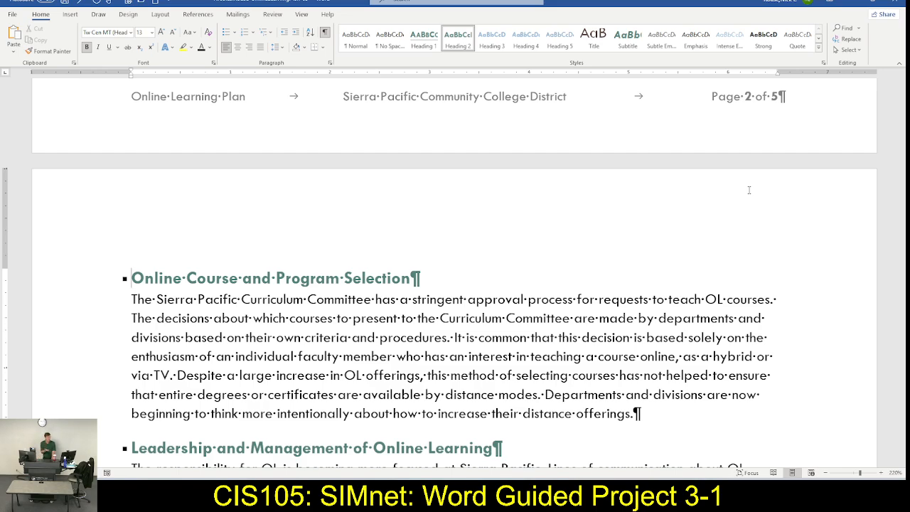
Switch to SIMnet, mark instruction 13b as done, and read the cover page instructions in 14.
key("alt+Tab")
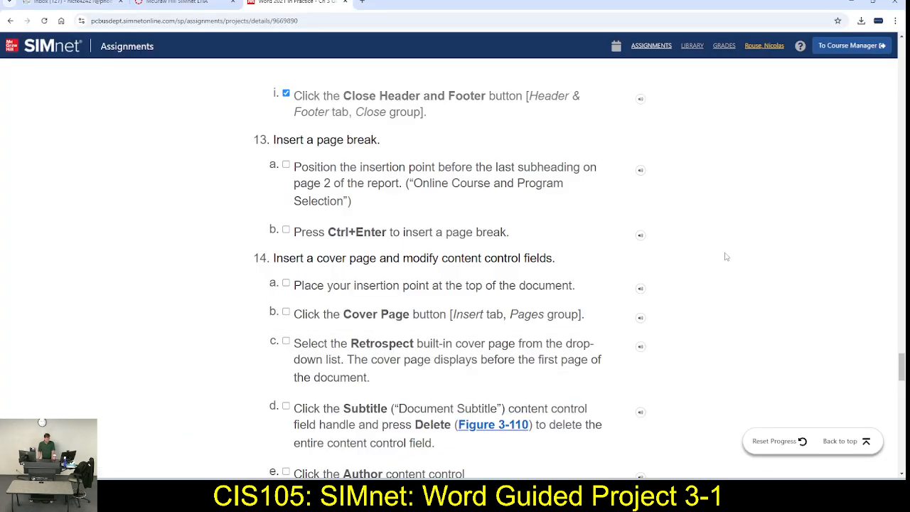
left_click(285, 230)
scroll(298, 258, "down", 2)
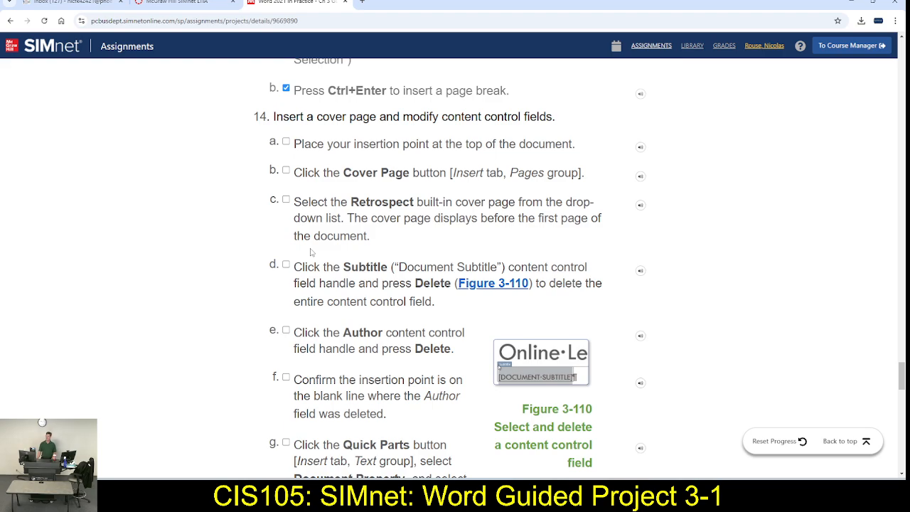
In Word, place the insertion point at the very start of the document, and mark instruction 14a as done in SIMnet.
key("alt+Tab")
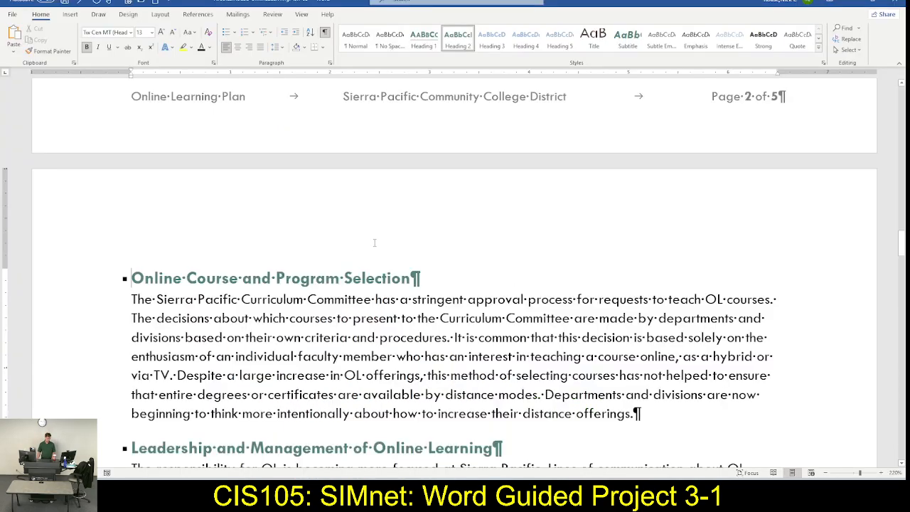
key("ctrl+Home")
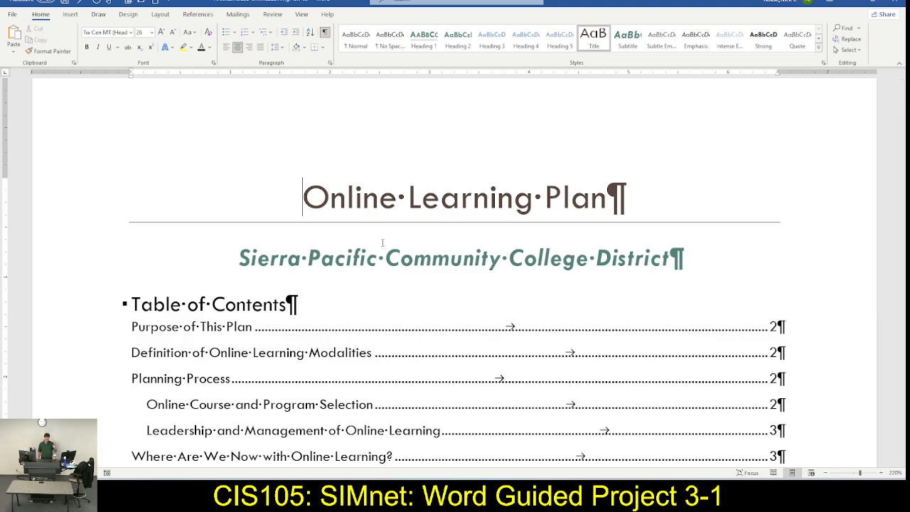
key("alt+Tab")
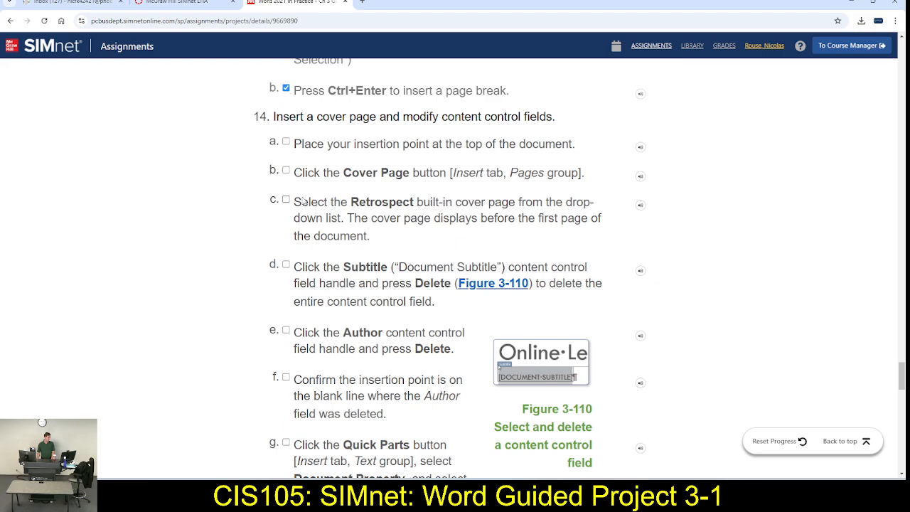
left_click(285, 143)
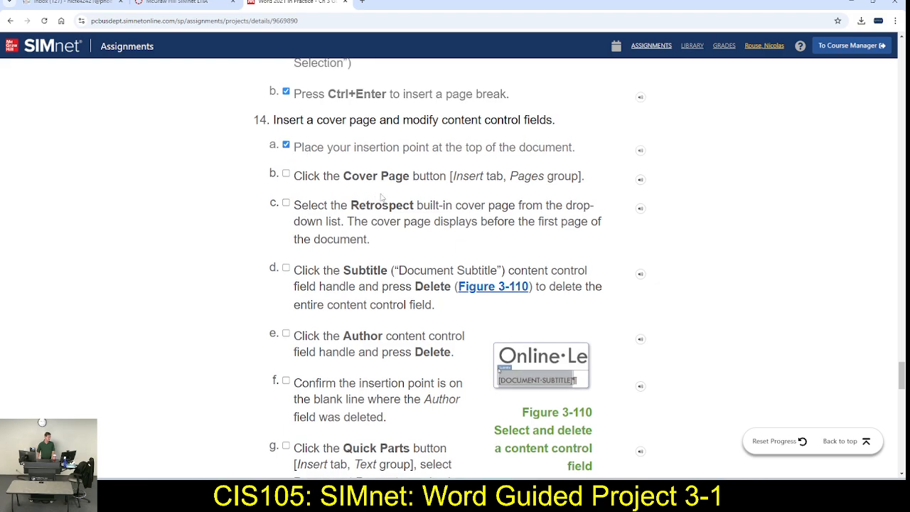
key("alt+Tab")
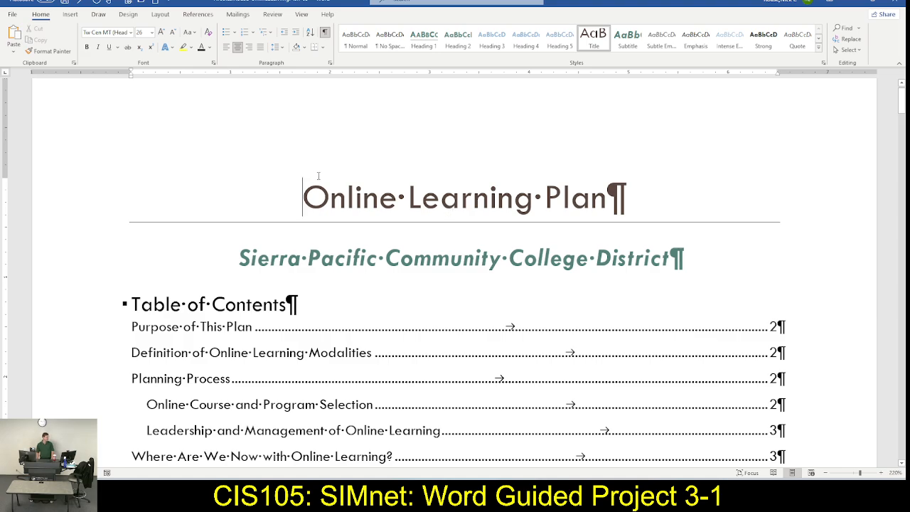
Insert the built-in Retrospect cover page into the Word document.
left_click(70, 16)
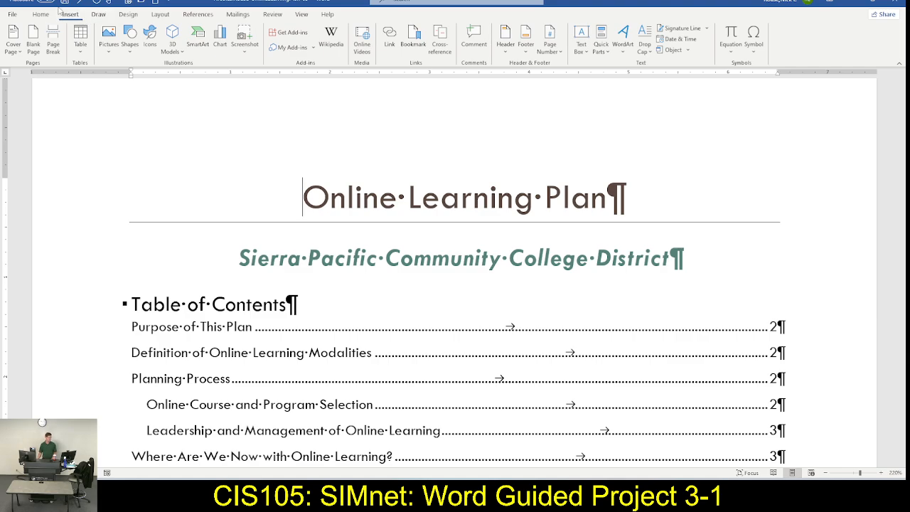
left_click(14, 45)
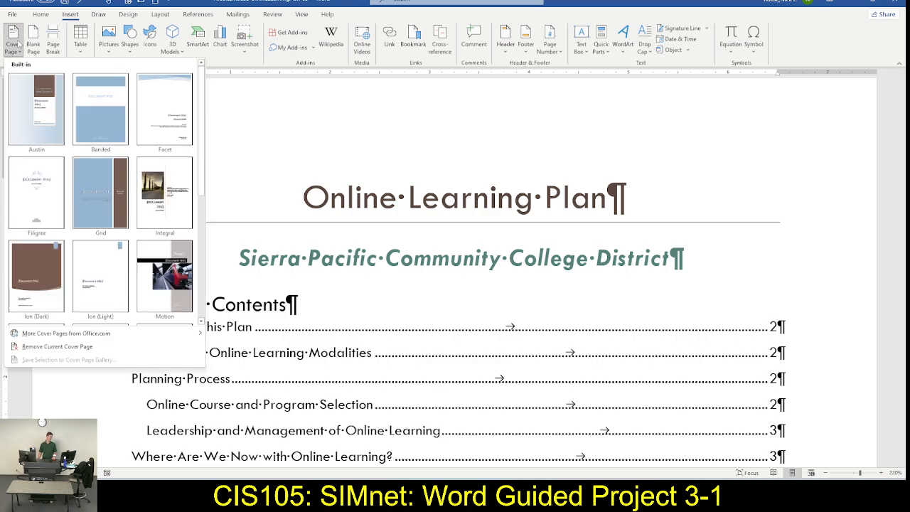
scroll(34, 104, "down", 3)
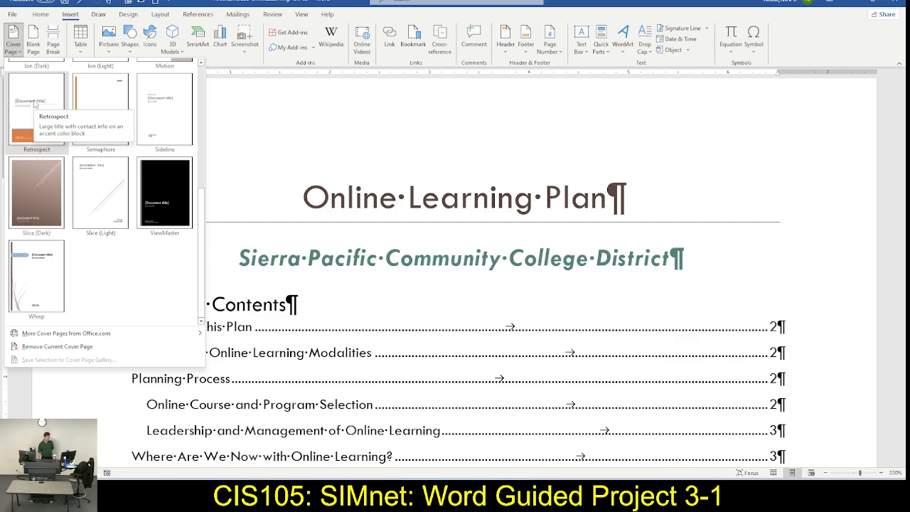
key("Escape")
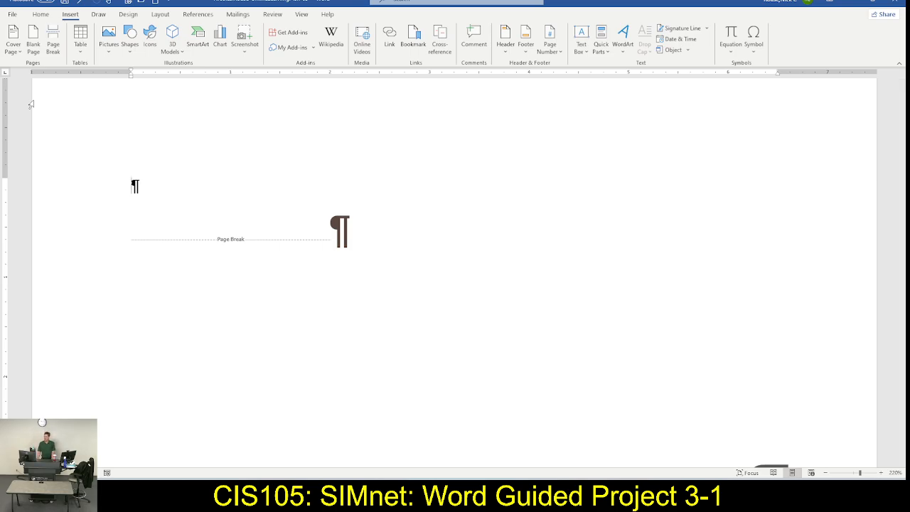
Switch to SIMnet, mark instructions 14b and 14c as done, and read the instructions on removing the cover page fields.
key("alt+Tab")
left_click(286, 175)
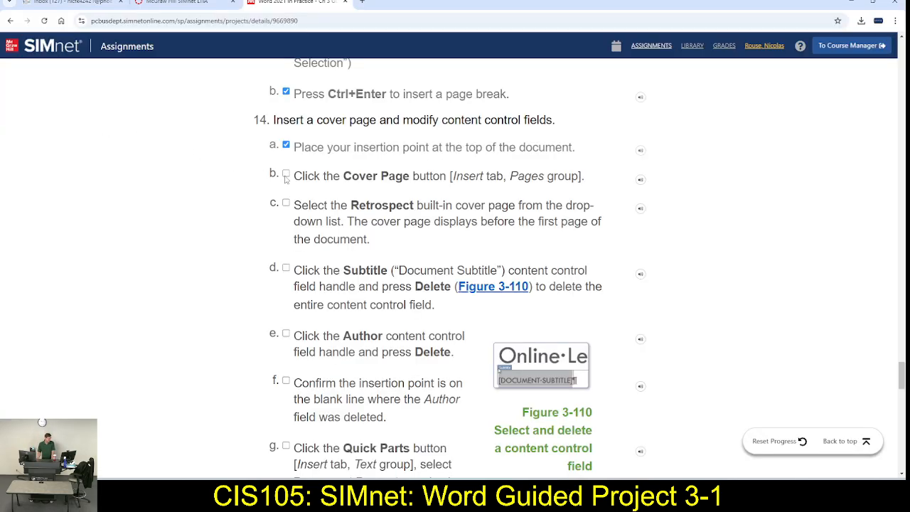
left_click(285, 203)
scroll(328, 218, "down", 1)
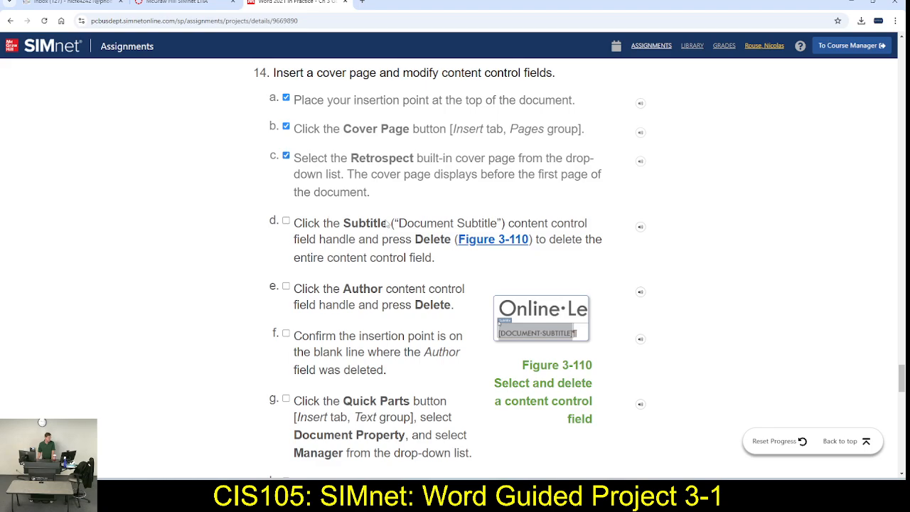
scroll(388, 223, "down", 1)
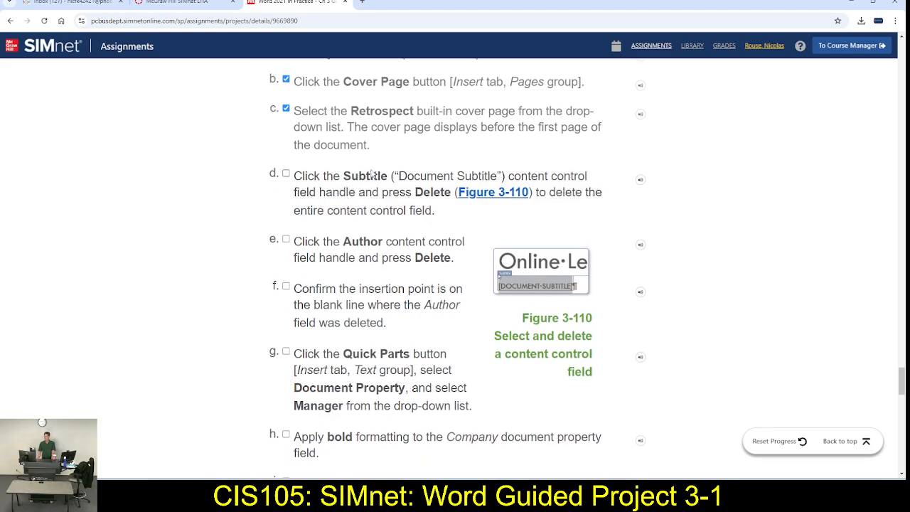
In Word, delete the Document Subtitle content control field below the title on the cover page.
key("alt+Tab")
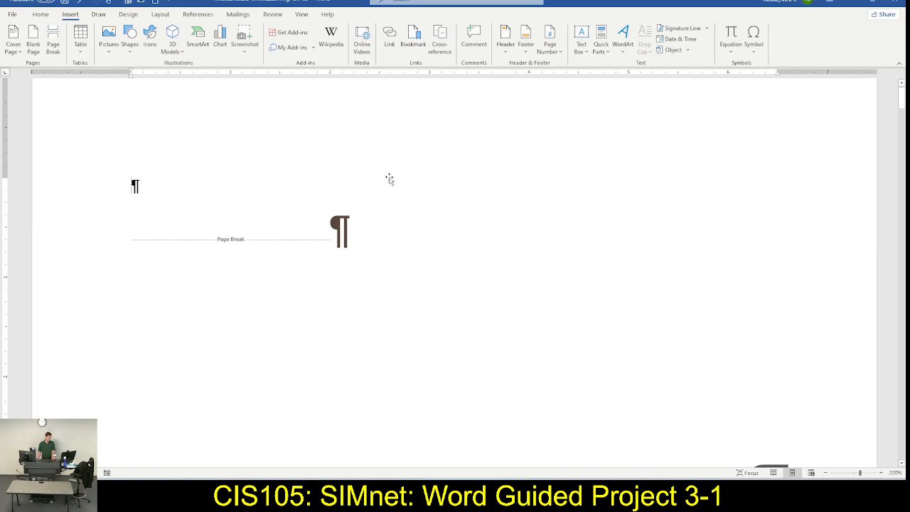
scroll(390, 177, "down", 4)
scroll(389, 177, "down", 2)
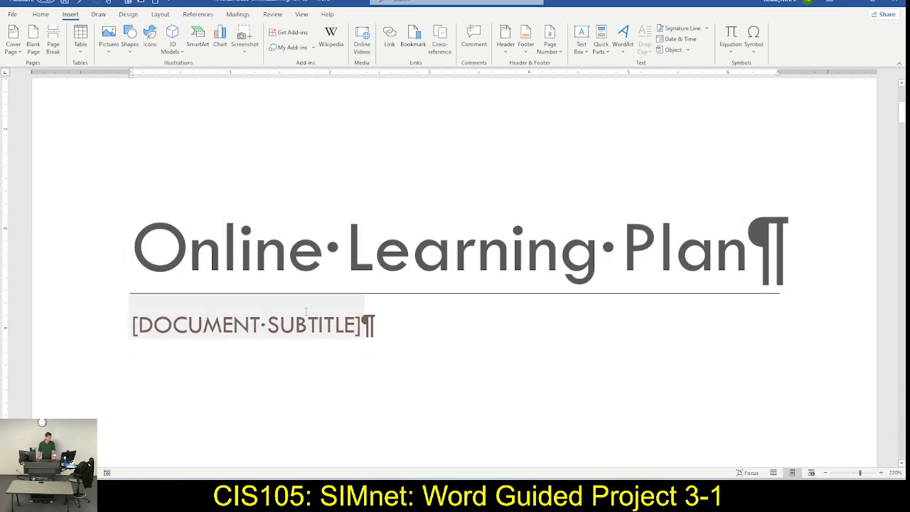
left_click(241, 324)
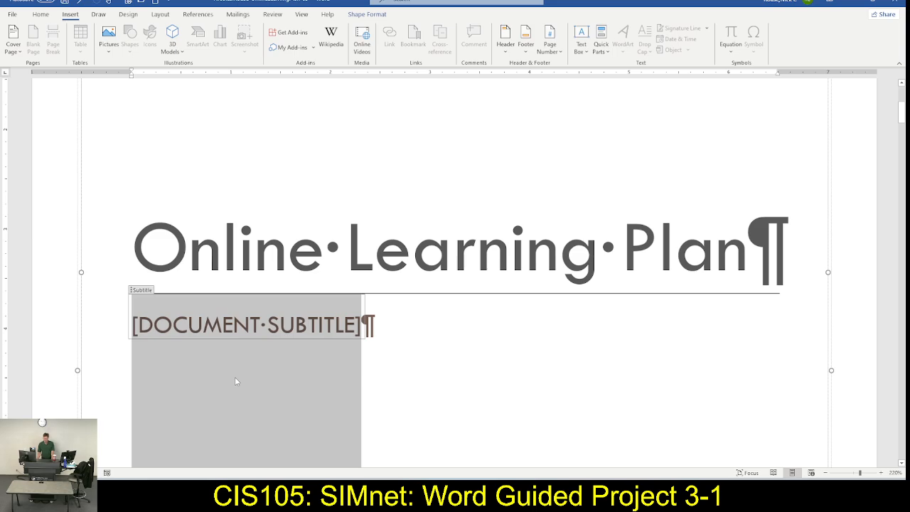
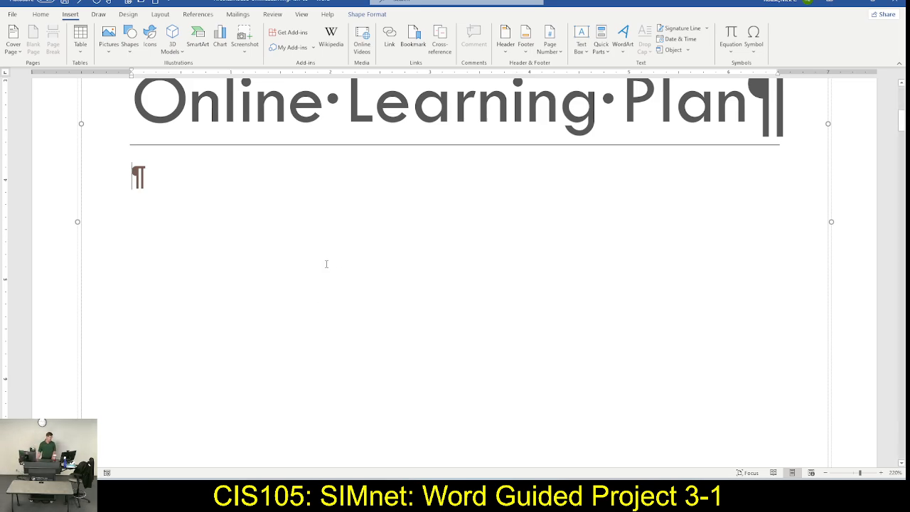
Delete the Author content control field from the orange block on the cover page.
scroll(319, 249, "up", 5)
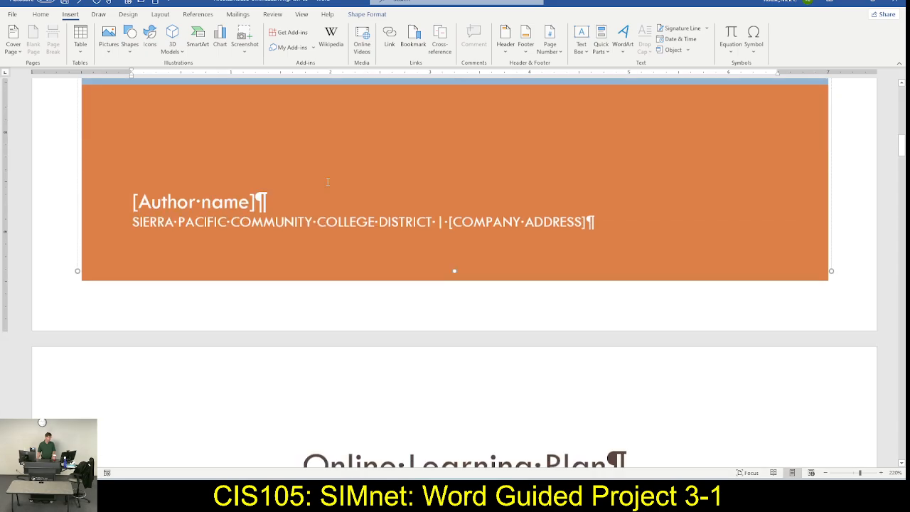
left_click(190, 199)
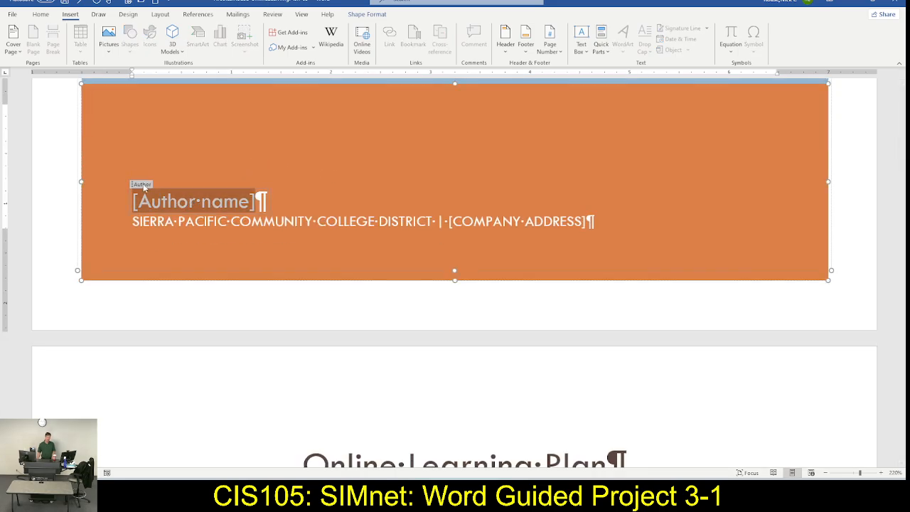
left_click(144, 186)
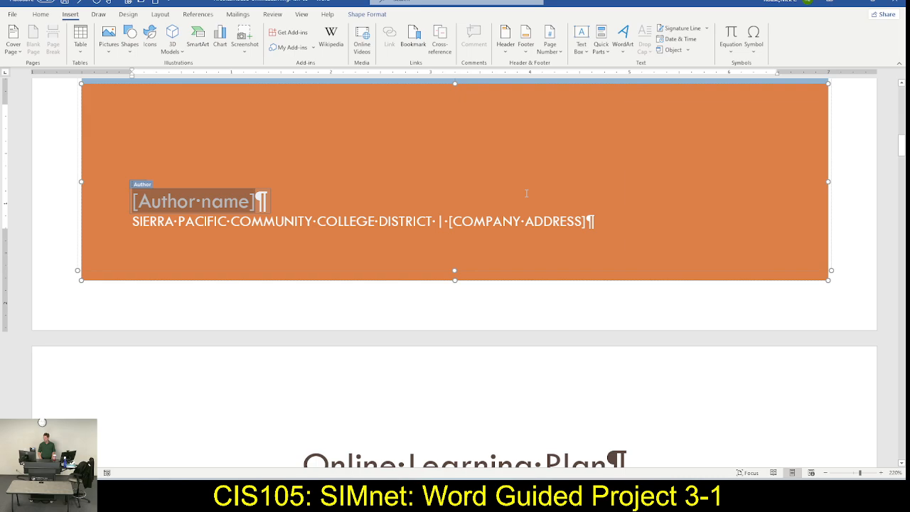
key("Delete")
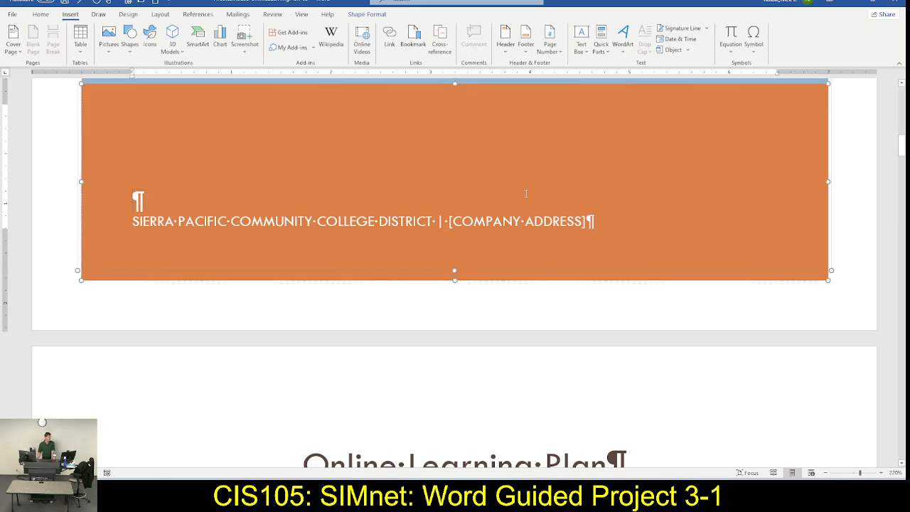
Mark SIMnet instructions 14e and 14f as done after checking the insertion point in Word, and read 14g.
key("alt+Tab")
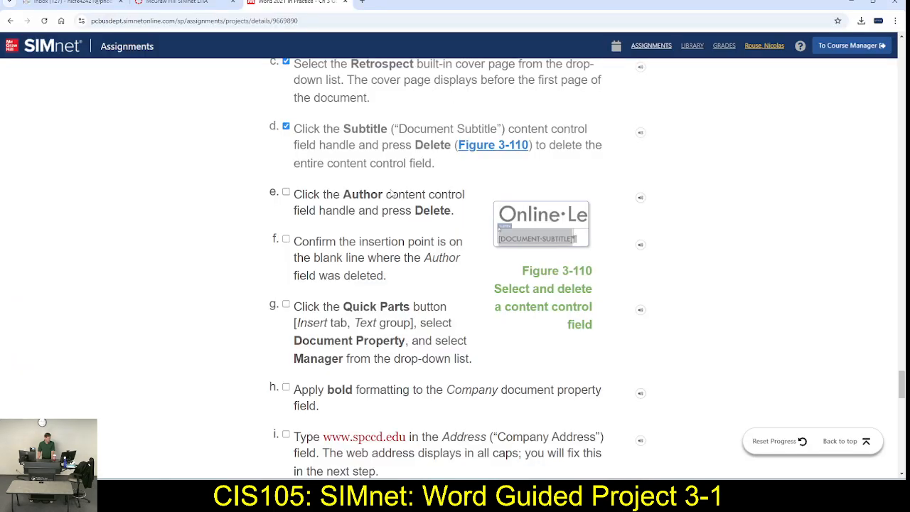
left_click(286, 192)
key("alt+Tab")
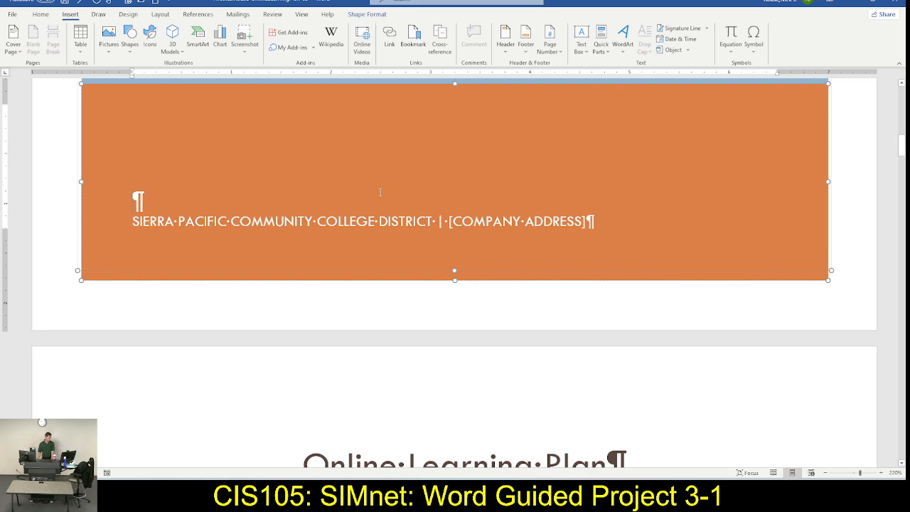
key("alt+Tab")
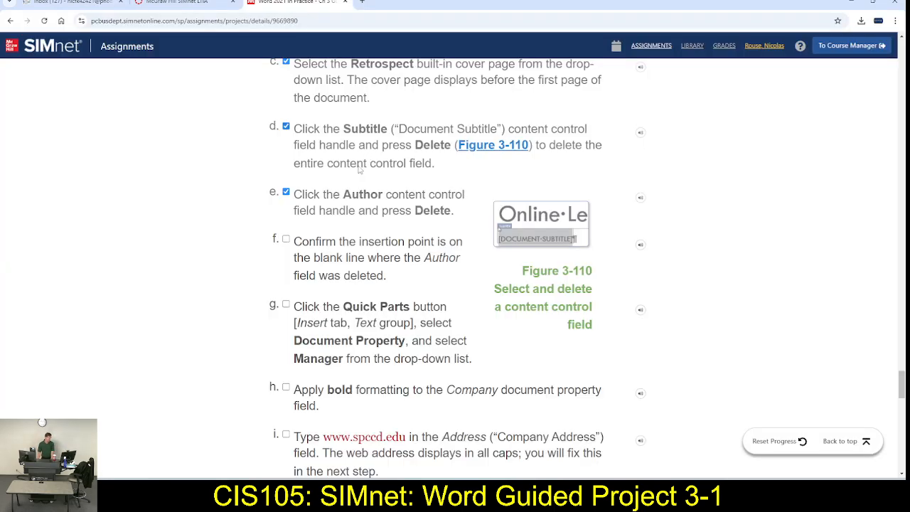
left_click(285, 239)
scroll(402, 233, "down", 2)
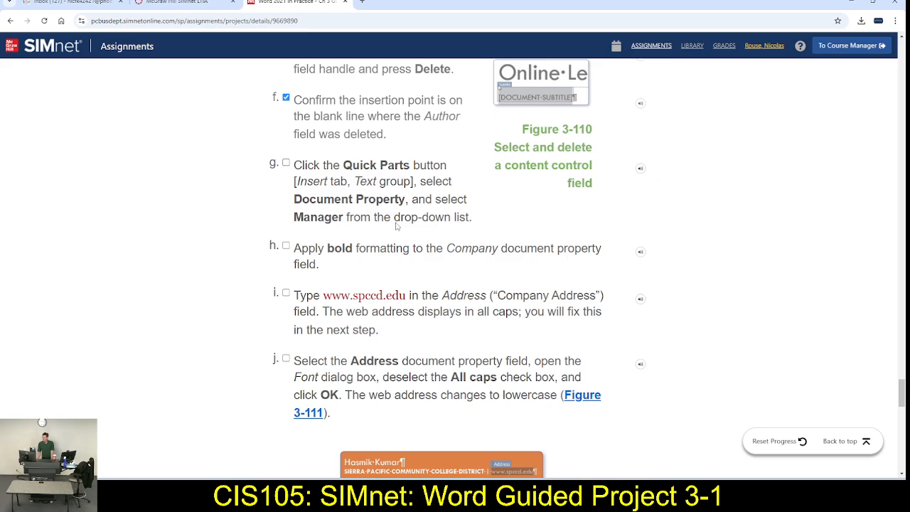
In Word, insert the Manager document property field on the blank line in the cover page's orange block.
key("alt+Tab")
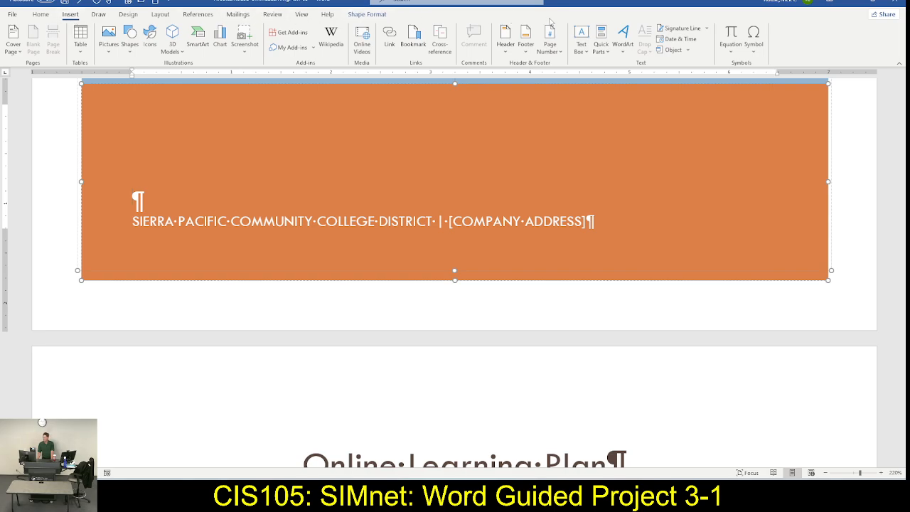
left_click(604, 53)
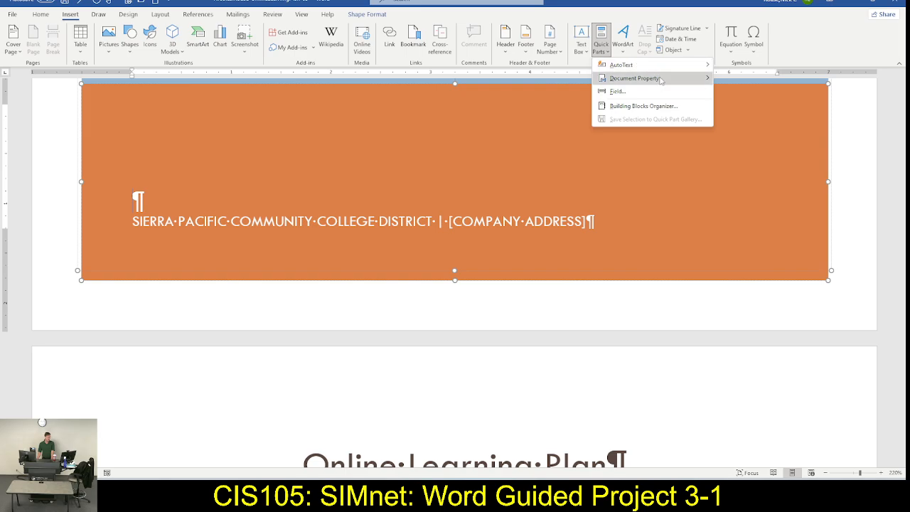
mouse_move(661, 79)
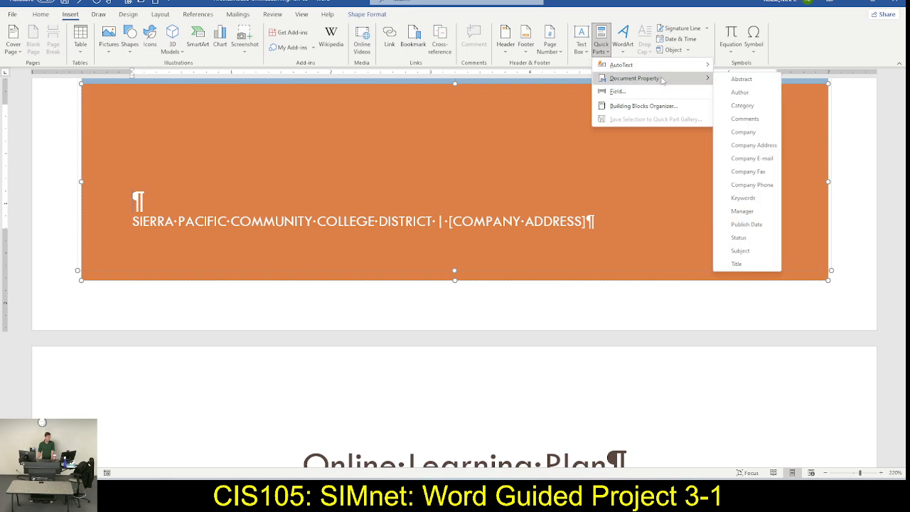
left_click(742, 211)
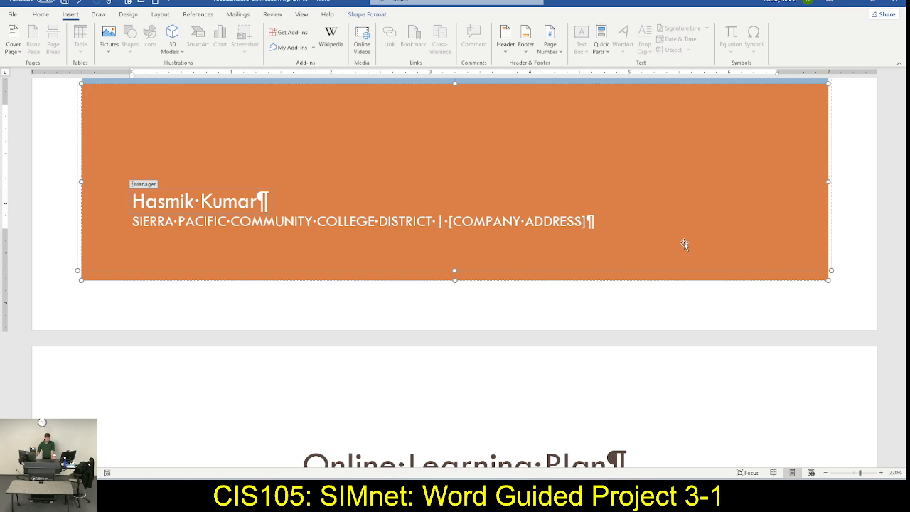
Switch to SIMnet, mark instruction 14g as done, and read the instructions on formatting the Company and Address fields.
key("alt+Tab")
left_click(286, 163)
scroll(455, 243, "down", 1)
scroll(455, 242, "down", 1)
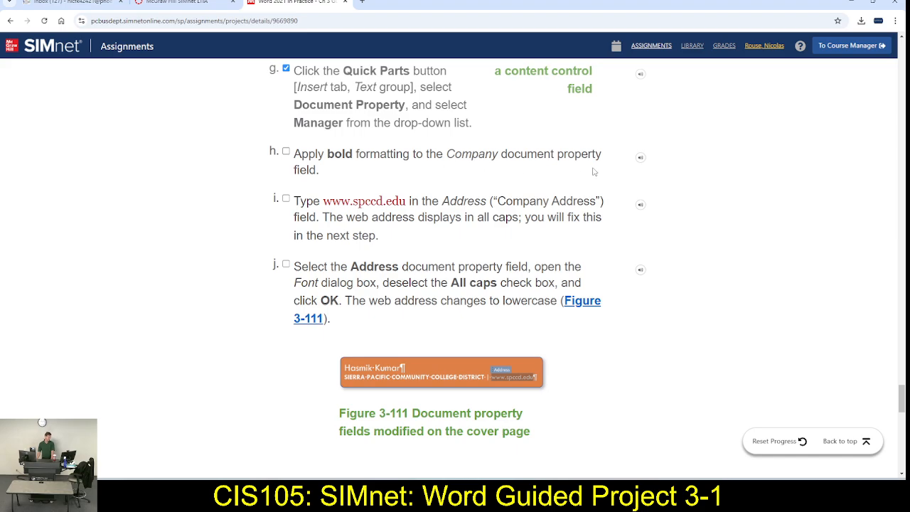
In Word, apply bold formatting to the Company field on the cover page, and mark instruction 14h as done in SIMnet.
key("alt+Tab")
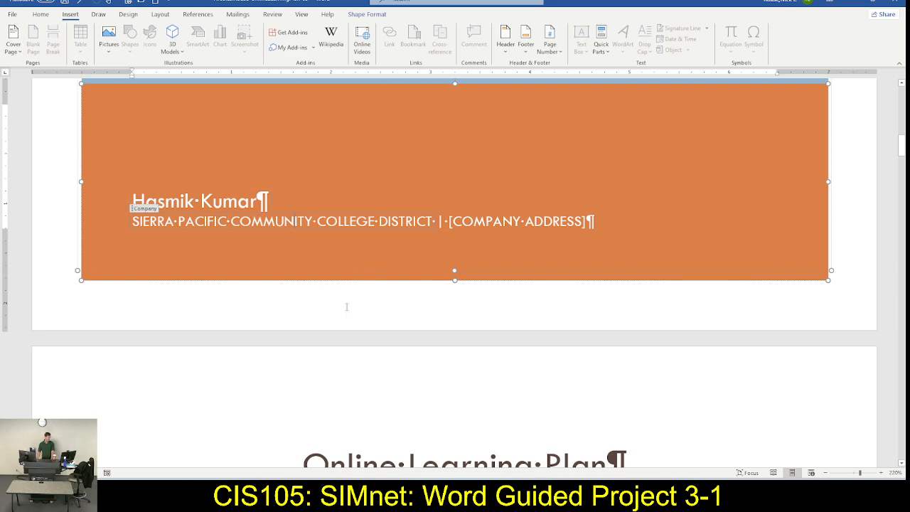
left_click(145, 210)
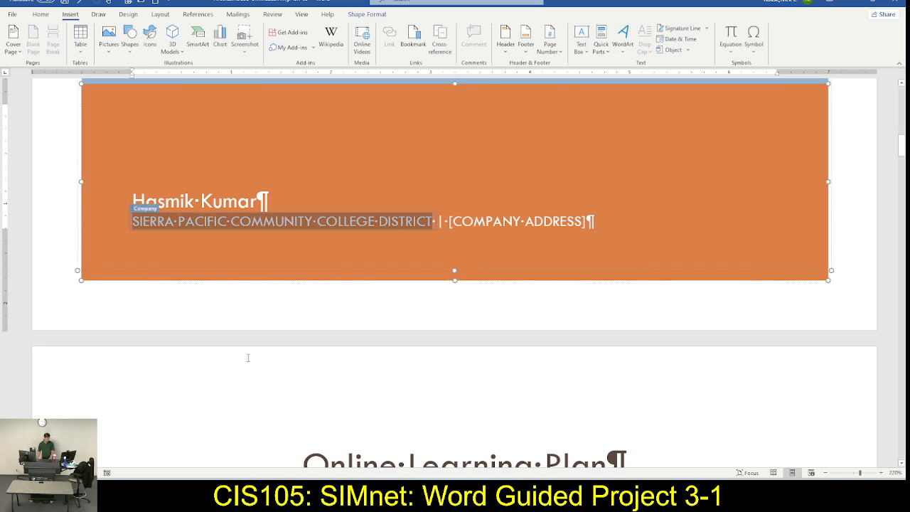
key("ctrl+b")
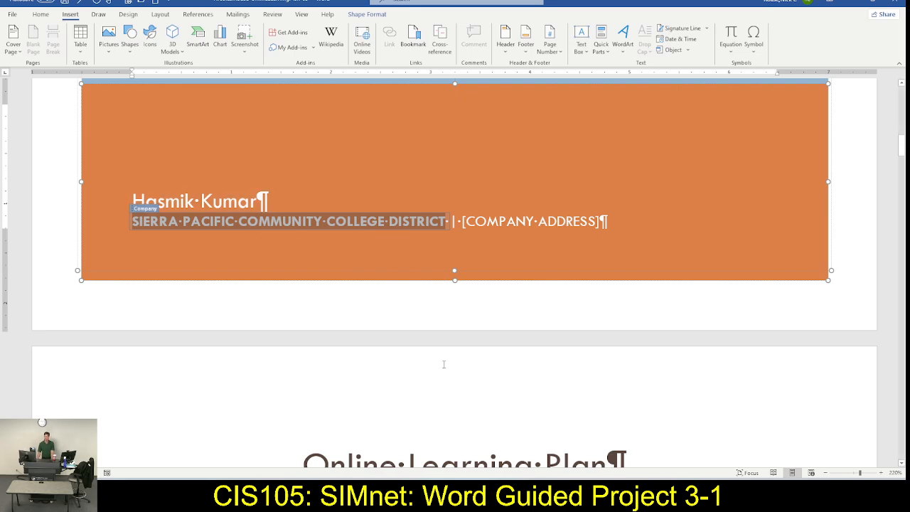
key("alt+Tab")
left_click(285, 153)
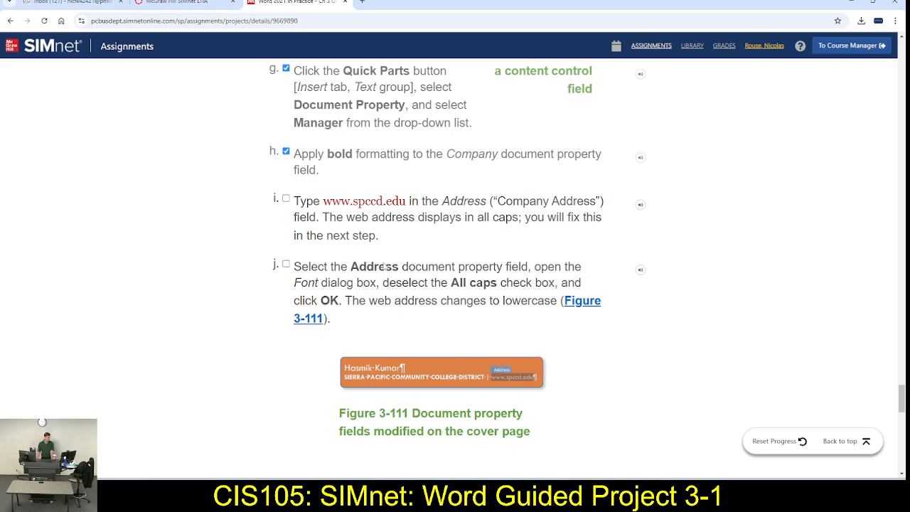